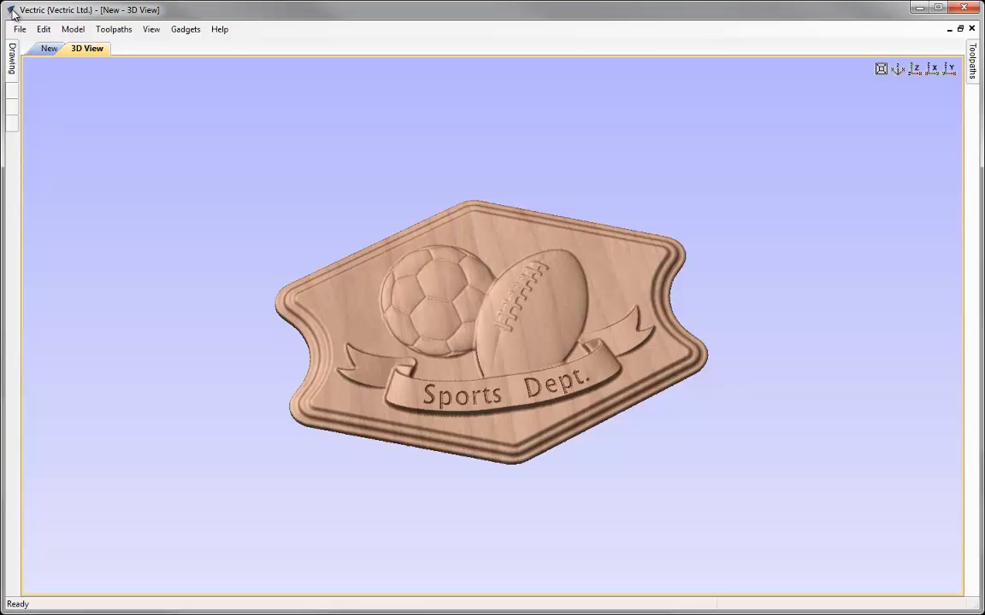
Close the current sports plaque file and create a new file
left_click(19, 29)
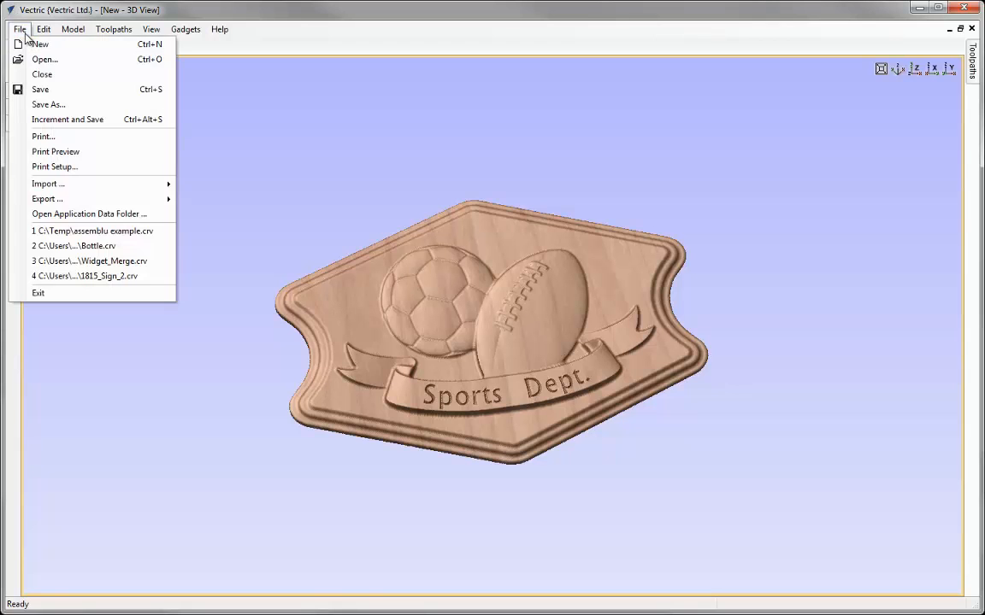
left_click(77, 78)
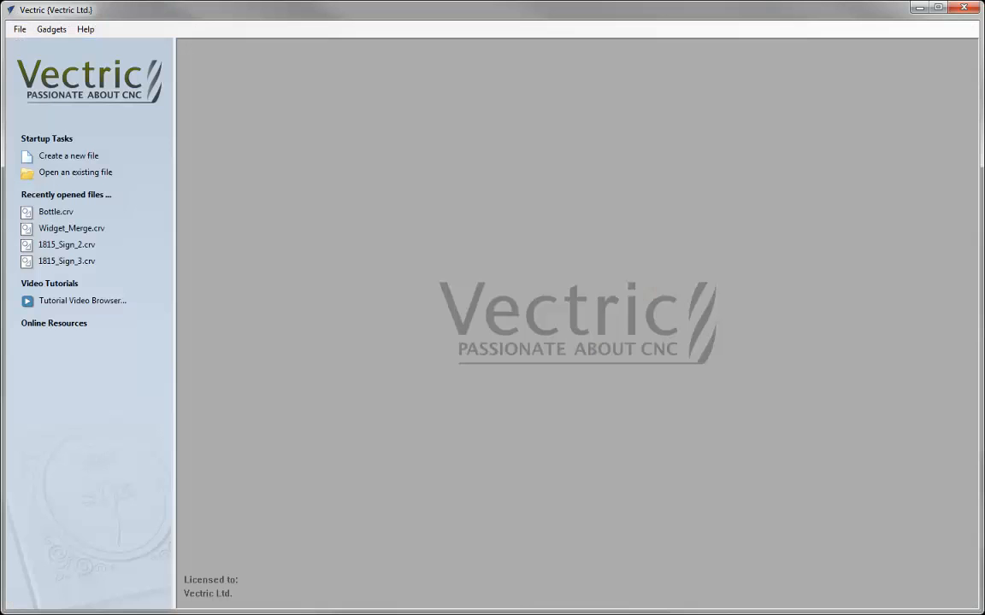
left_click(97, 161)
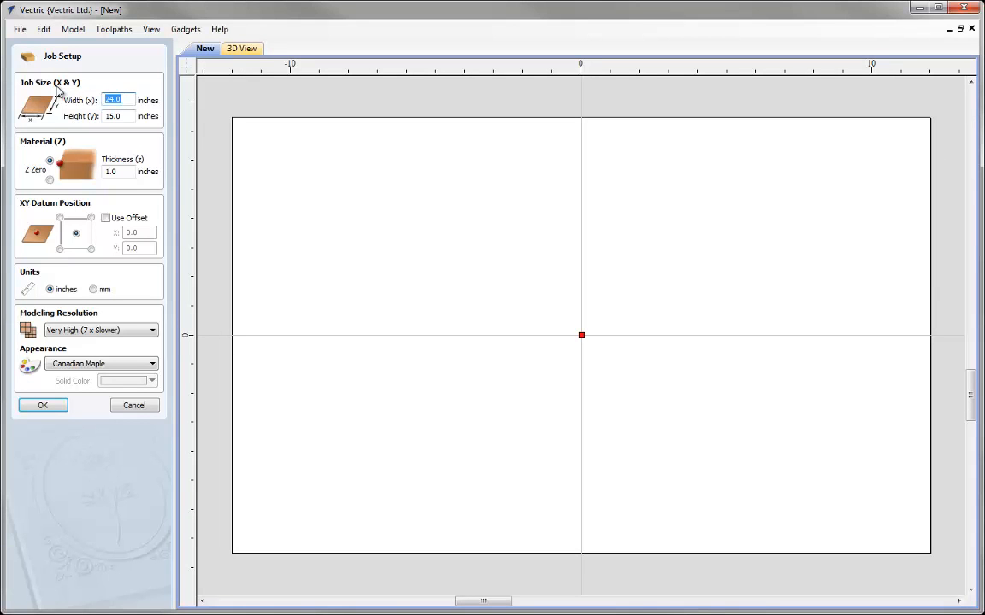
Set up the job 10 inches wide, 6 inches high and 0.5 inches thick, with the Cherry appearance
type("10")
key("Tab")
type("6")
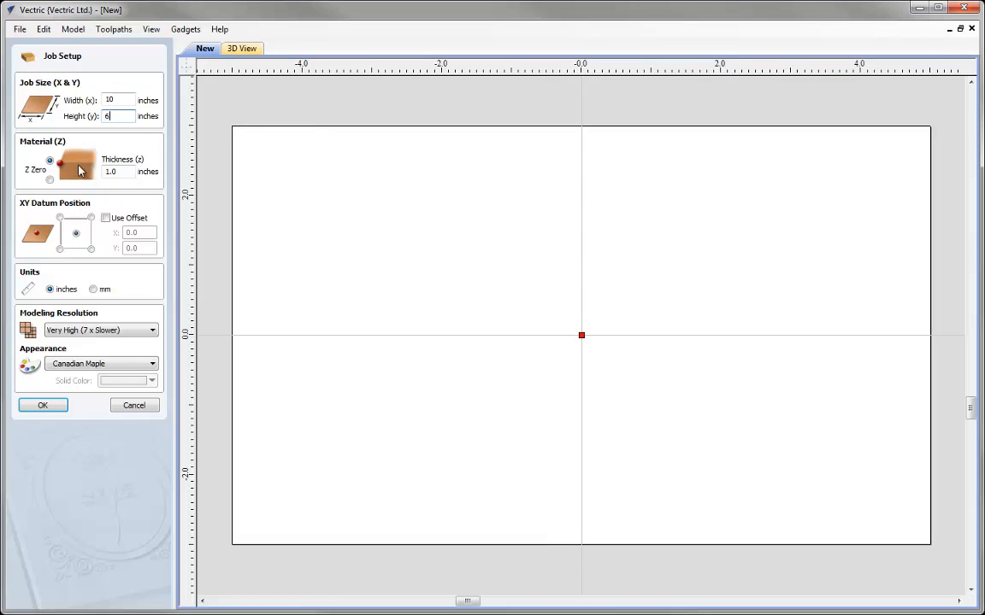
double_click(130, 170)
type("0.5")
left_click(113, 366)
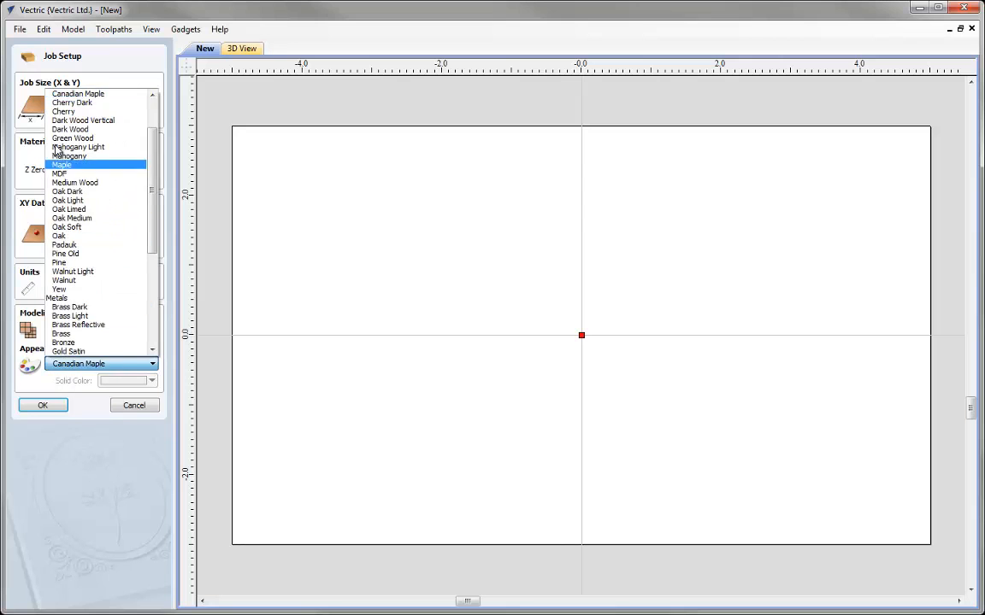
left_click(78, 112)
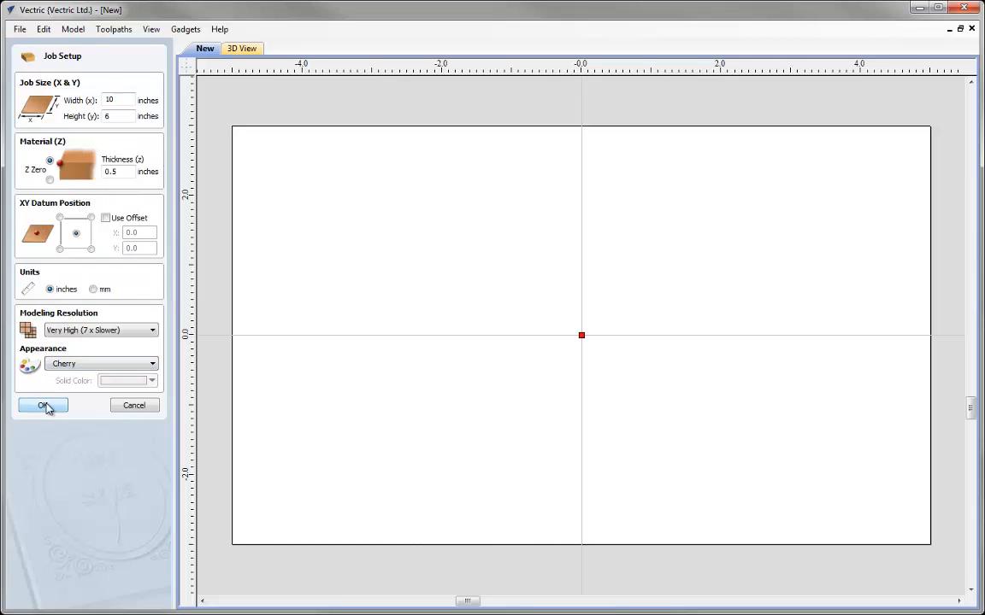
left_click(45, 406)
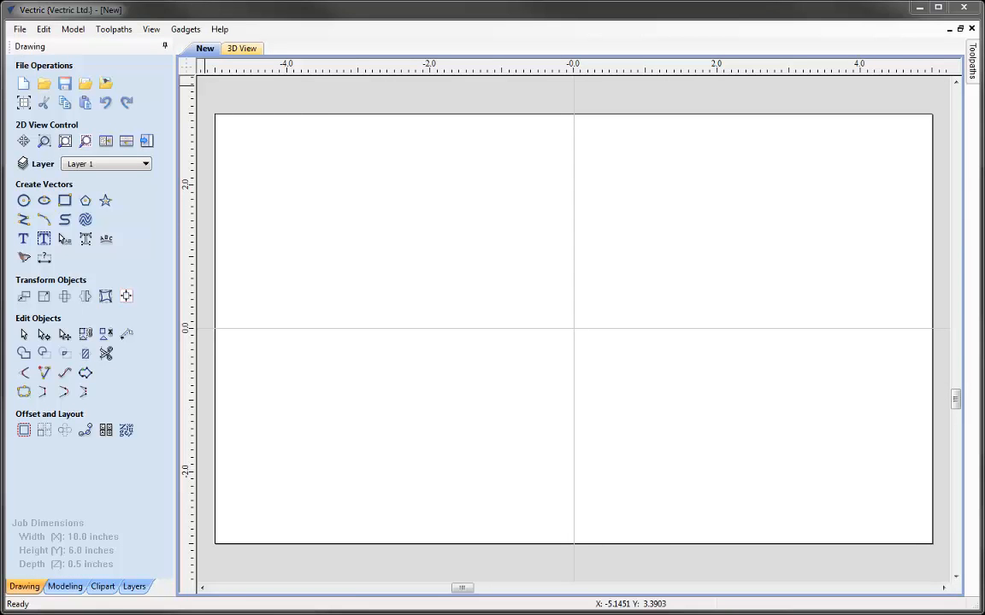
Tile the 2D and 3D views one above the other
left_click(126, 143)
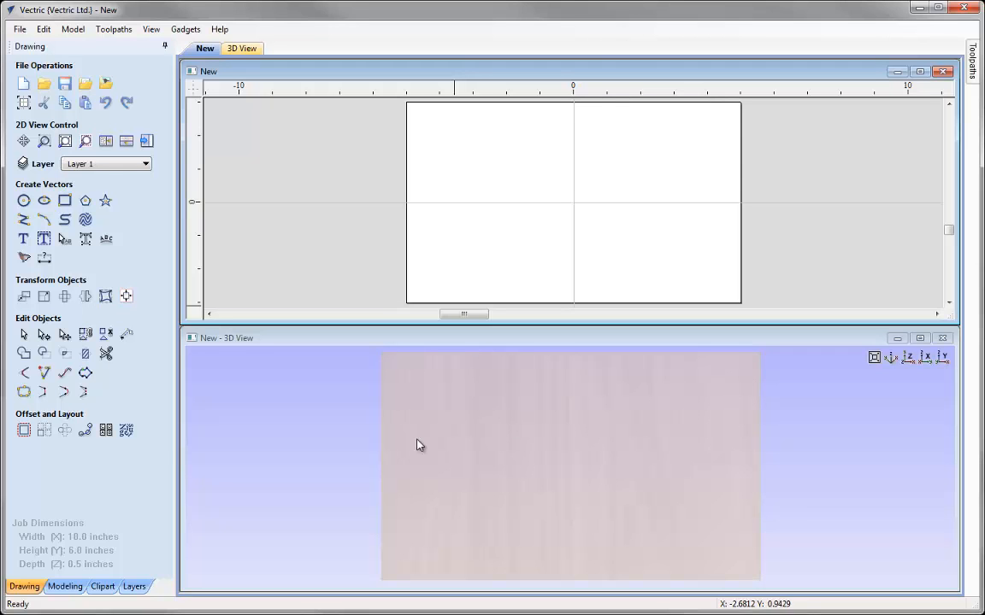
Browse the clipart library folders, including Objects & People, Animals, Plants & Fruit, Borders and Decorative
left_click(104, 589)
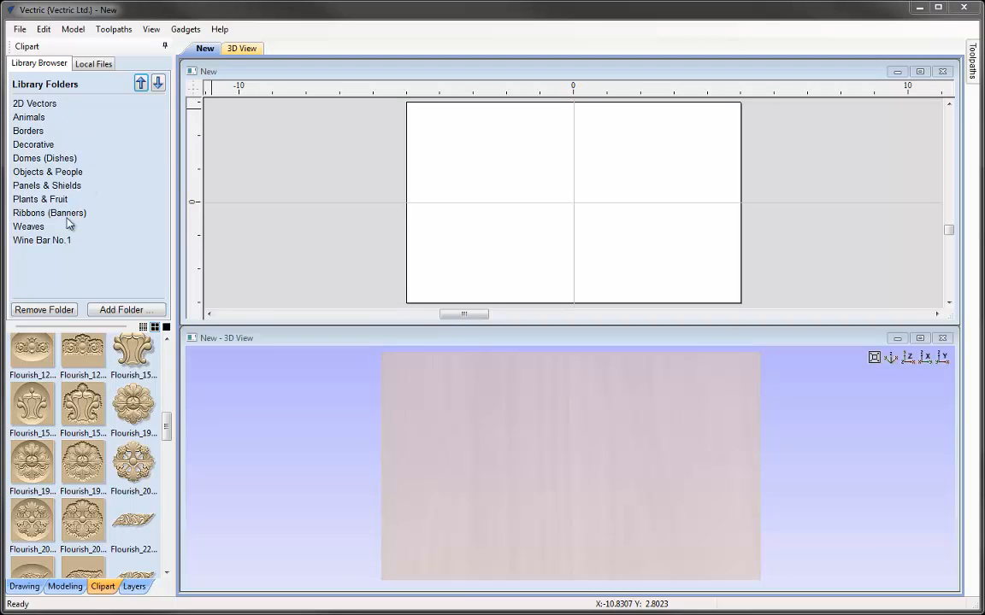
left_click(27, 145)
left_click(32, 172)
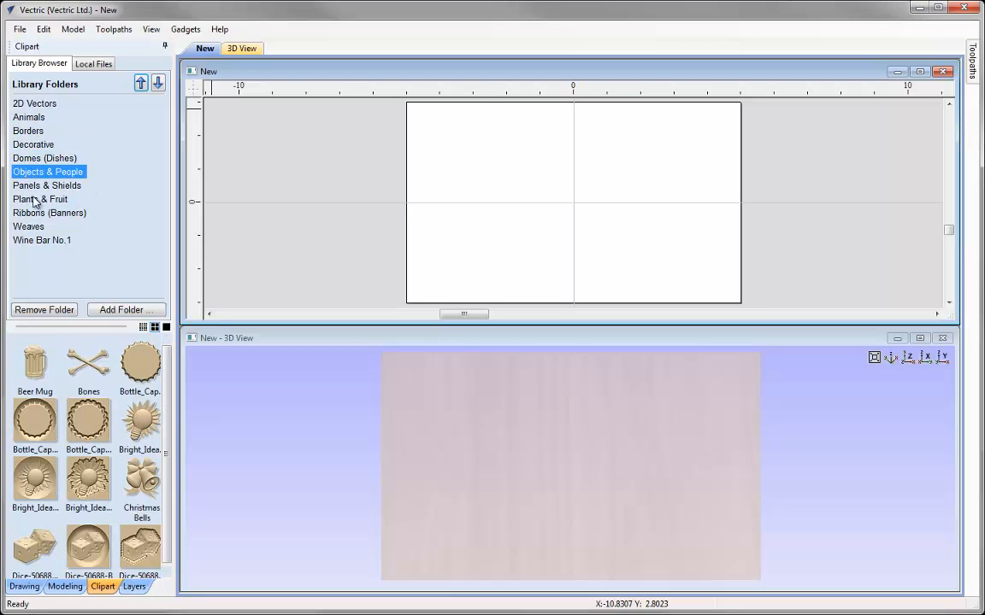
left_click(35, 117)
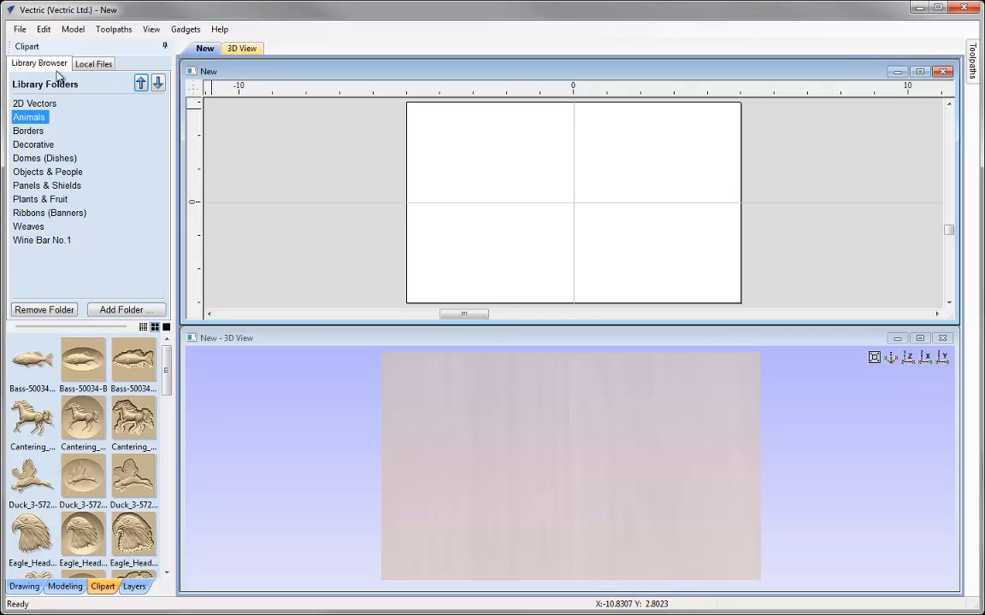
left_click(39, 185)
left_click(36, 199)
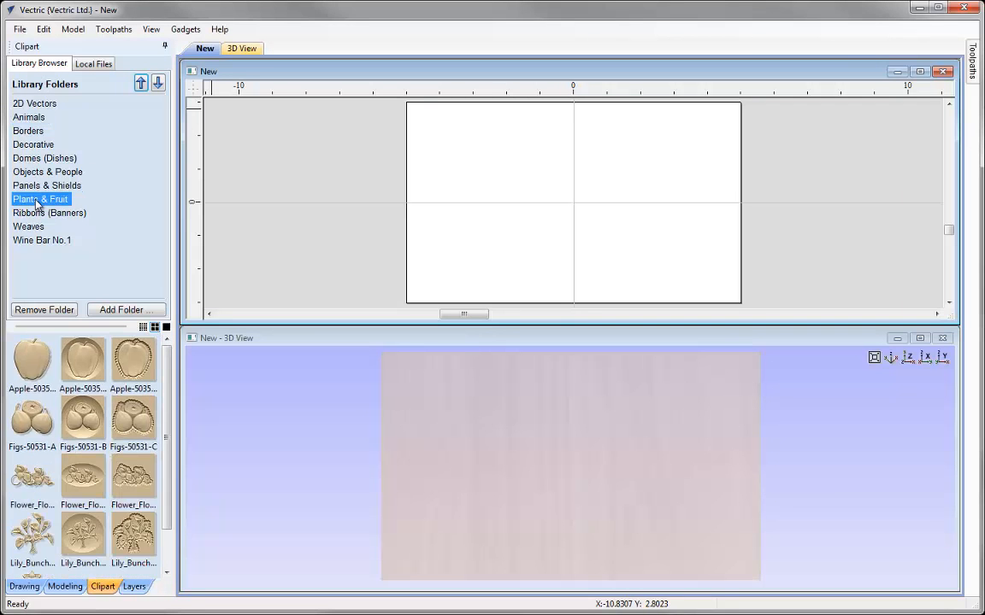
left_click(30, 131)
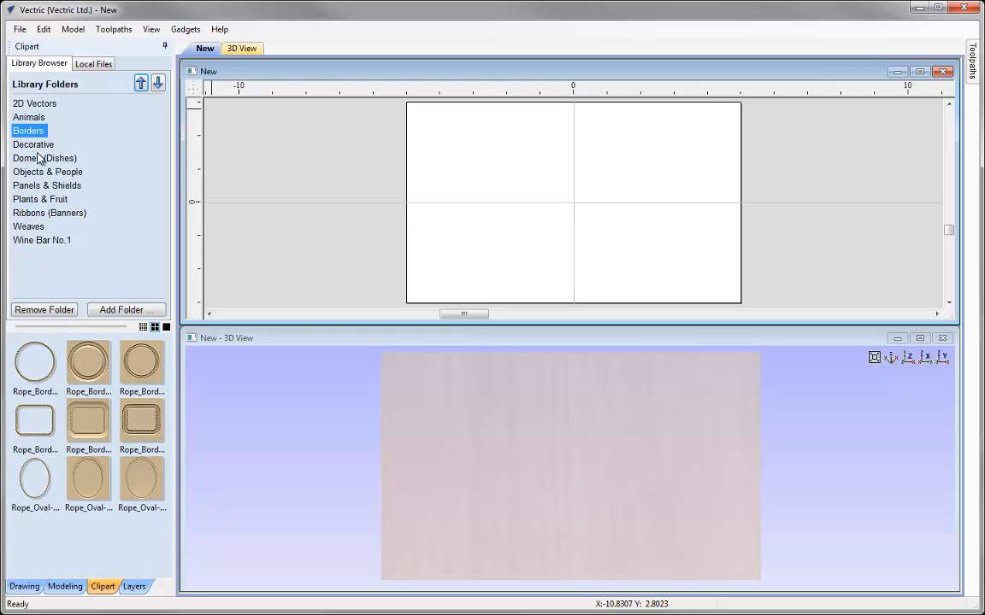
left_click(34, 144)
mouse_move(166, 377)
left_mouse_down()
mouse_move(167, 518)
mouse_move(166, 361)
left_mouse_up()
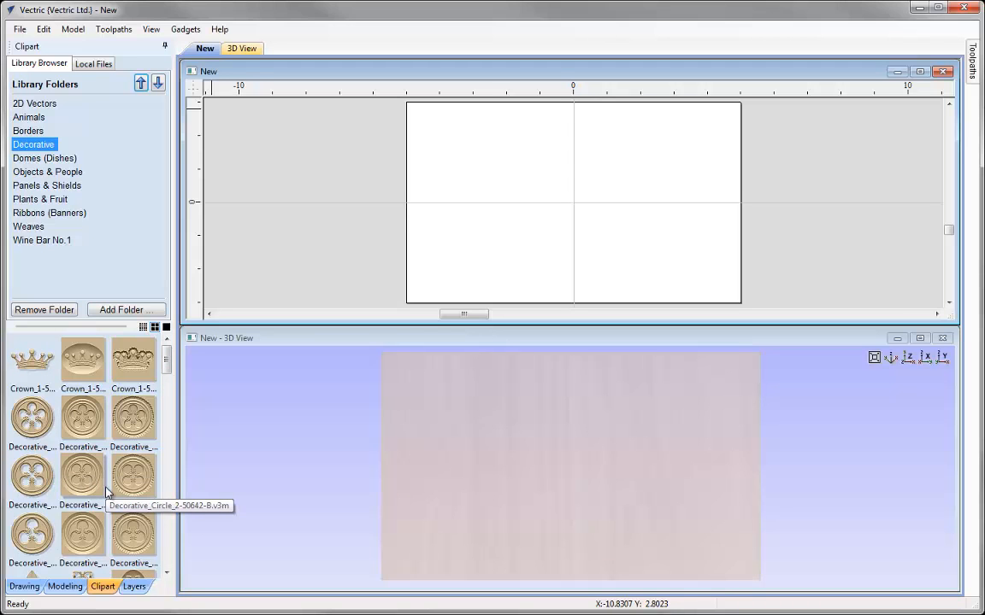
Add the Panel12-iii clipart from the Panels & Shields folder to the model and show it in the component tree
left_click(47, 185)
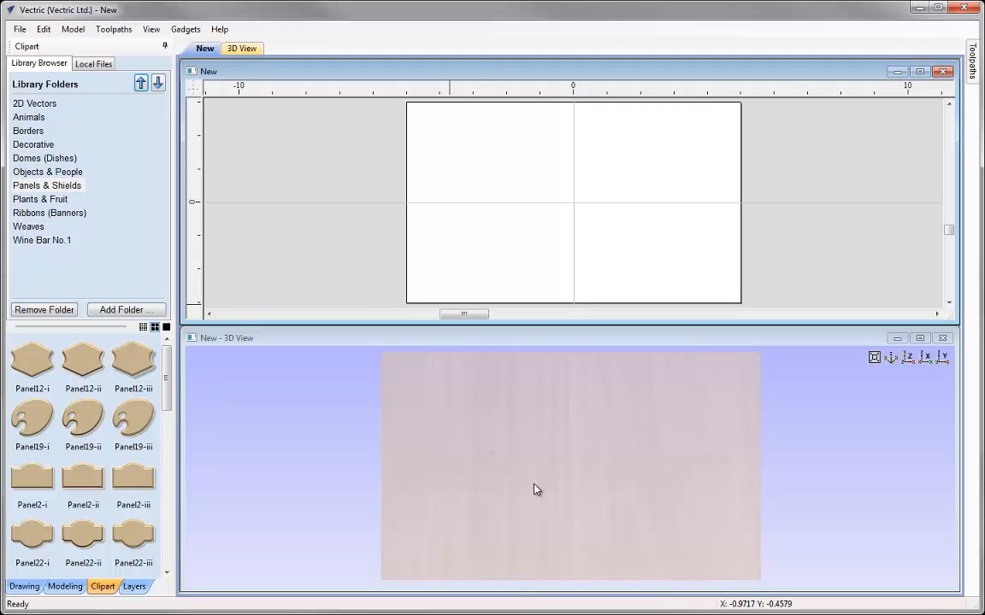
double_click(143, 368)
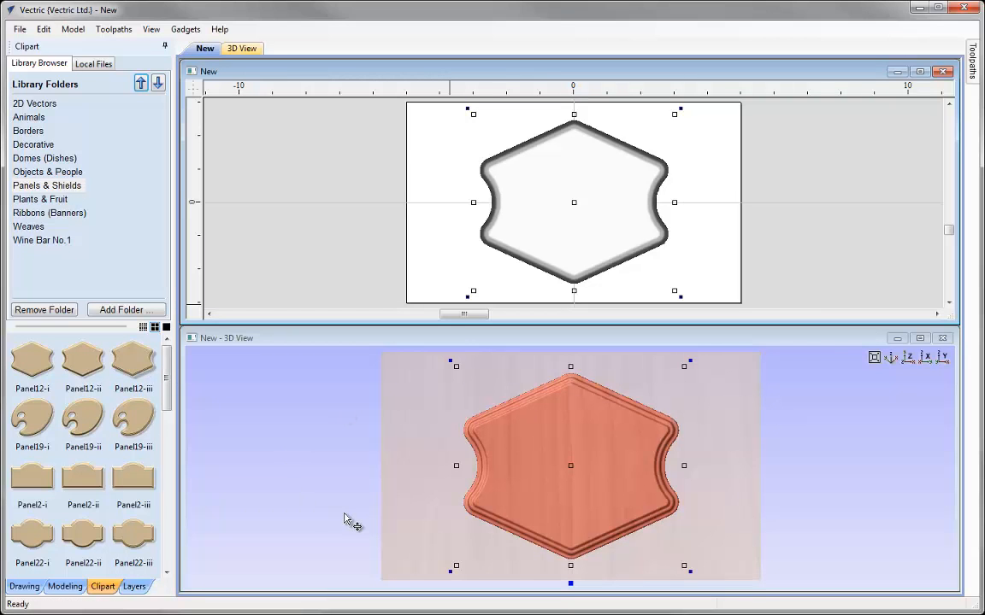
left_click(65, 587)
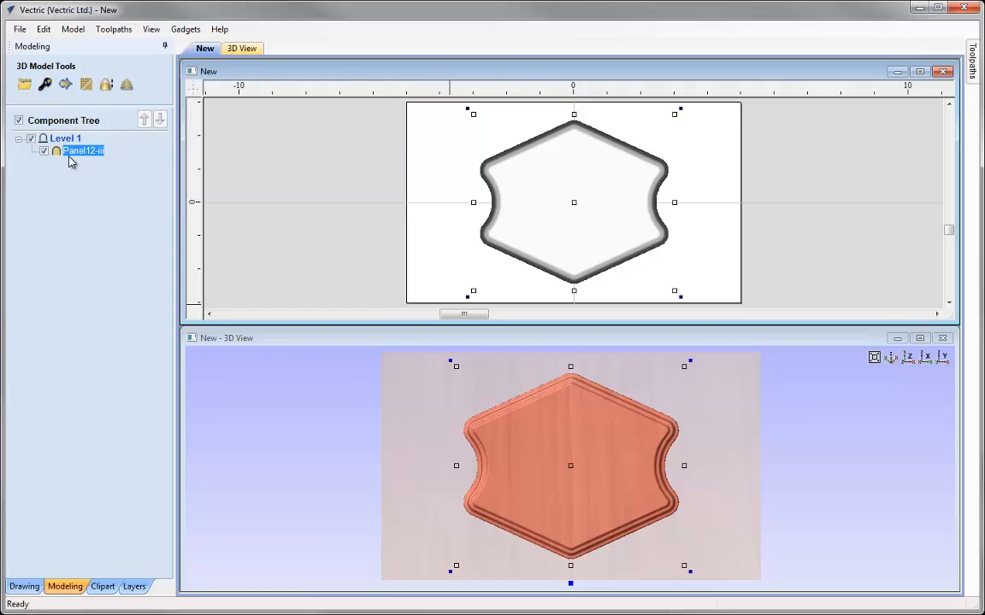
Rename the component tree's Level 1 as Base
mouse_move(96, 159)
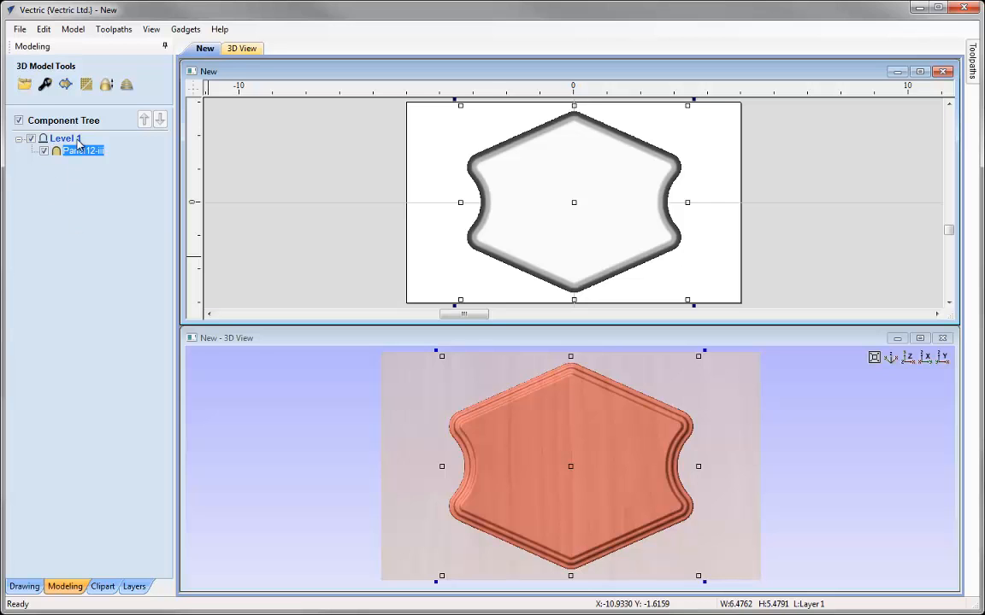
left_click(100, 189)
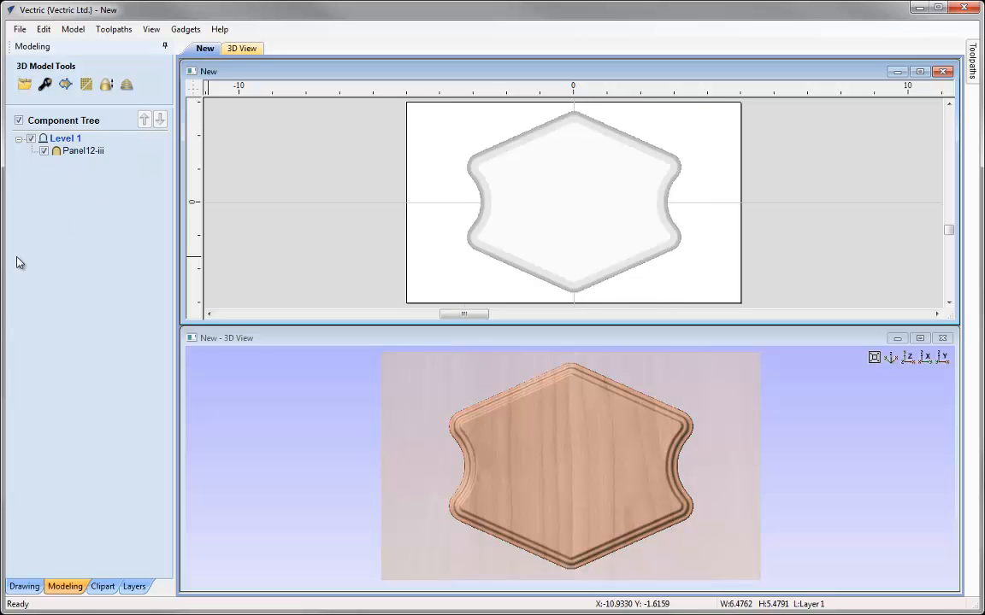
right_click(65, 142)
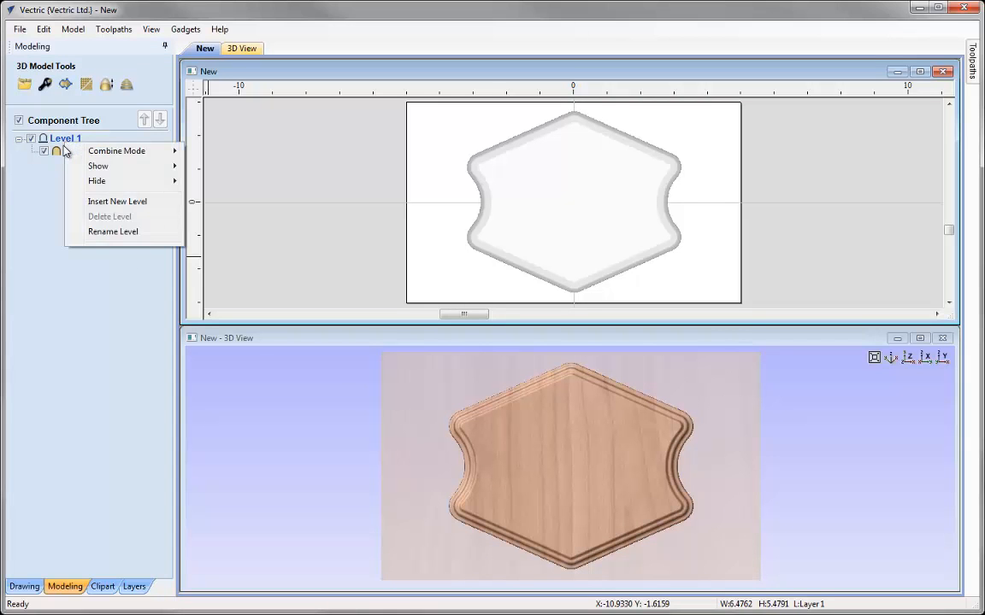
left_click(148, 235)
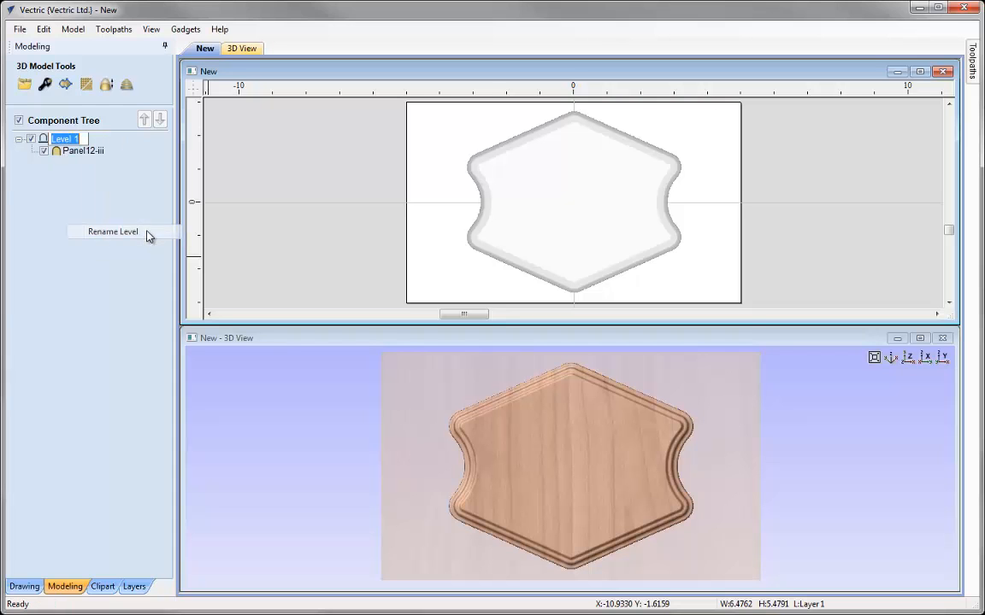
type("Base")
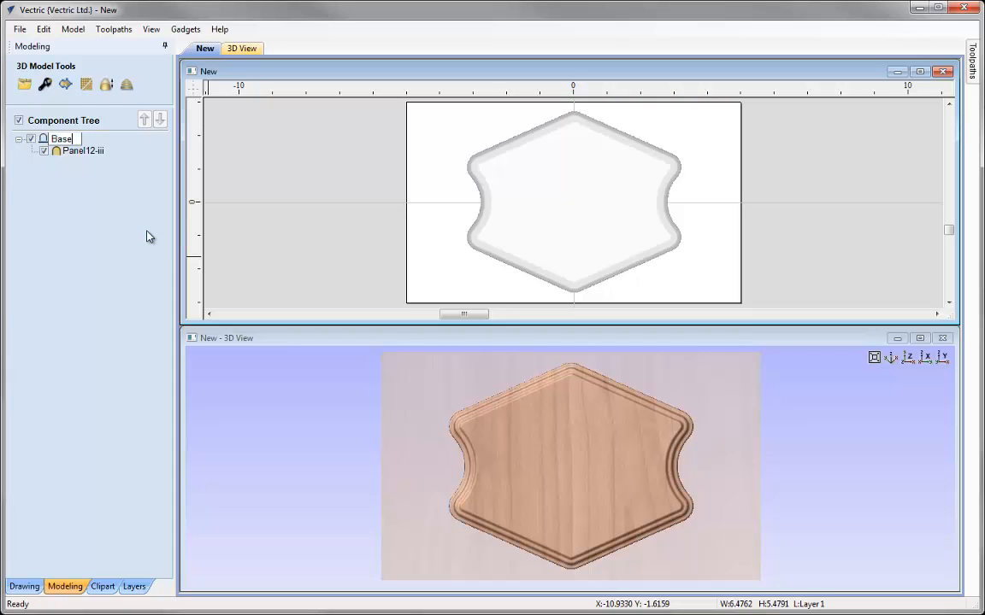
key("Return")
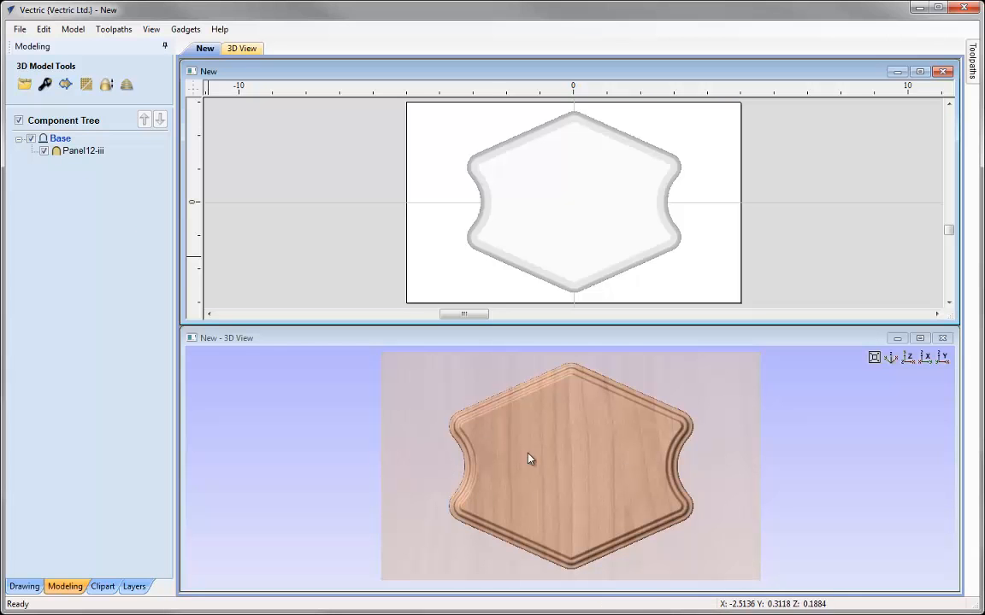
Scale the panel in the 2D view to about 8.08 by 6.83 inches and narrow it to about 5.44 inches wide
mouse_move(76, 156)
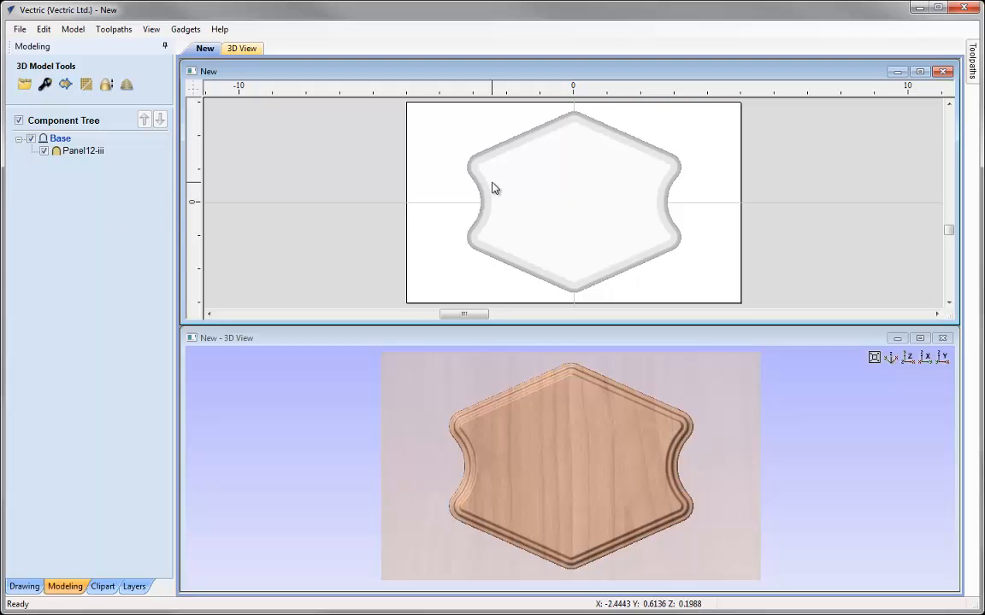
left_click(556, 191)
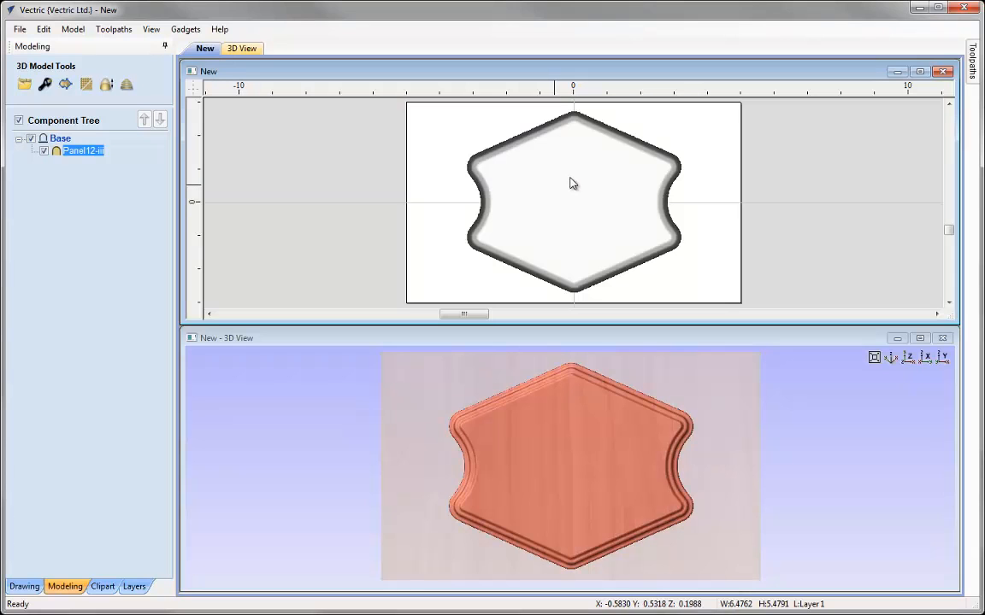
left_click(567, 201)
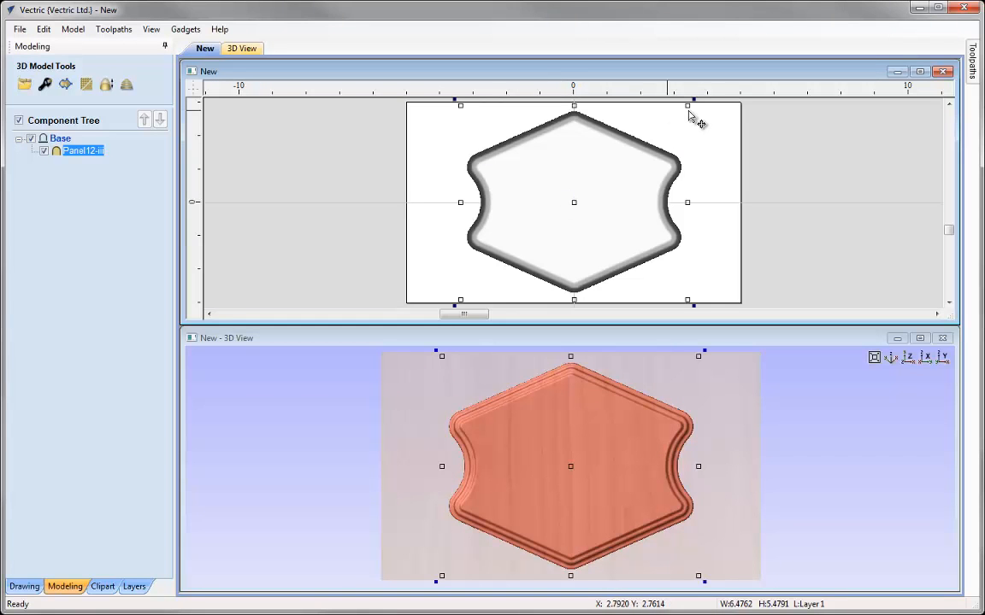
left_click_drag(686, 107, 713, 96)
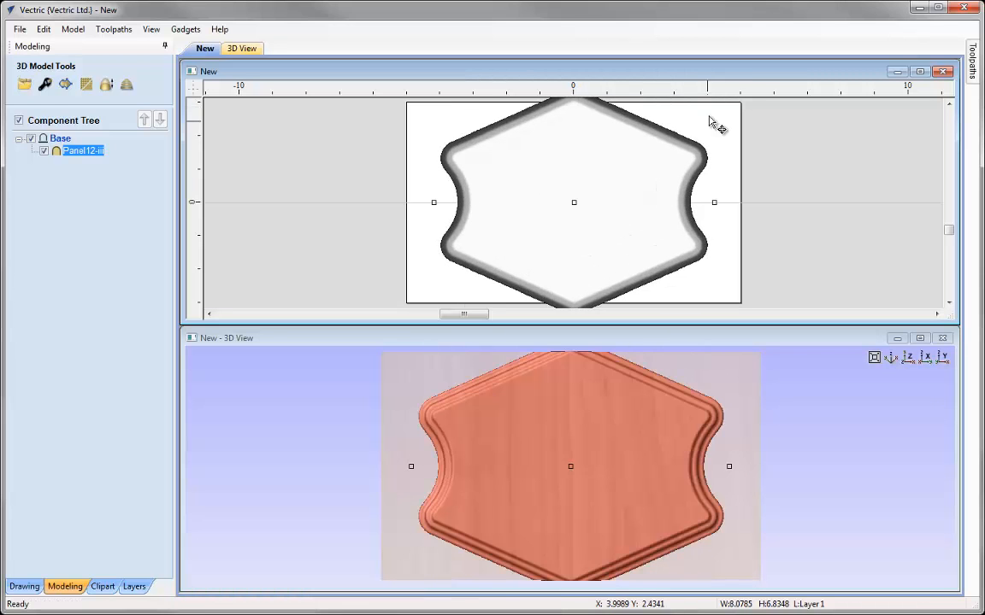
left_click_drag(711, 203, 620, 204)
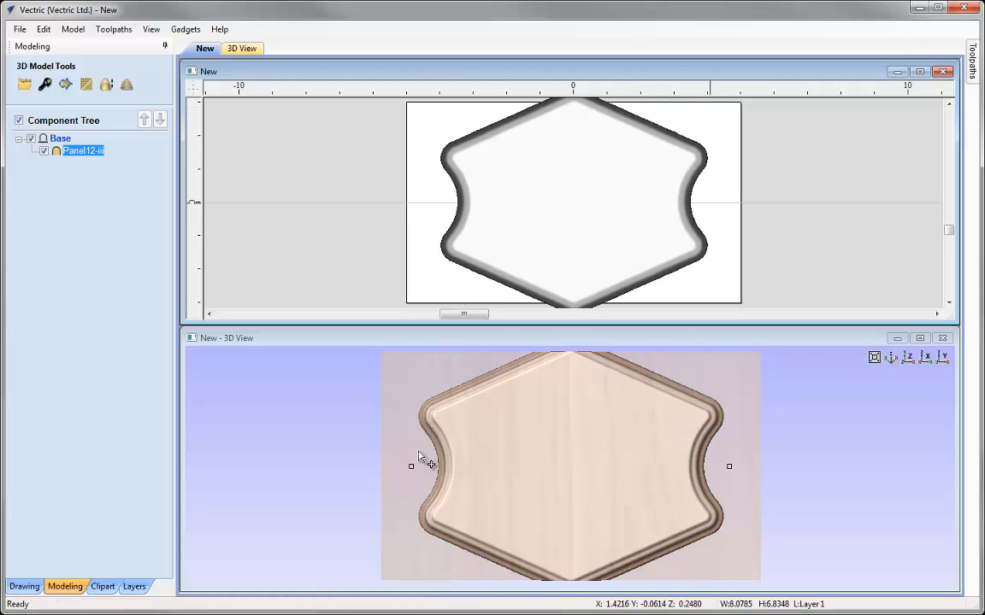
Rotate the narrowed panel counterclockwise about its centre in the 2D view
scroll(557, 242, "down", 1)
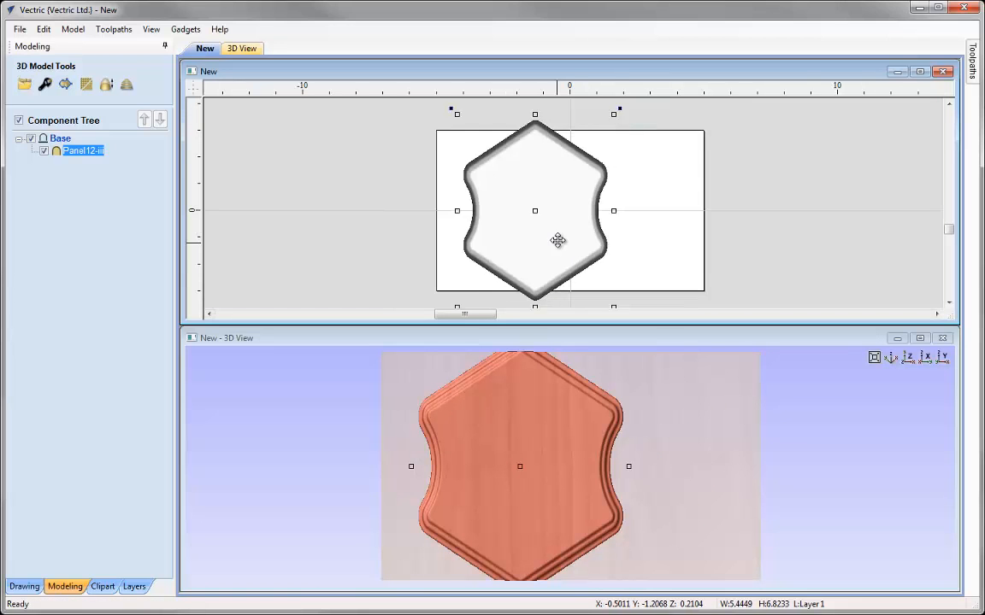
scroll(558, 243, "down", 1)
left_click_drag(607, 132, 531, 125)
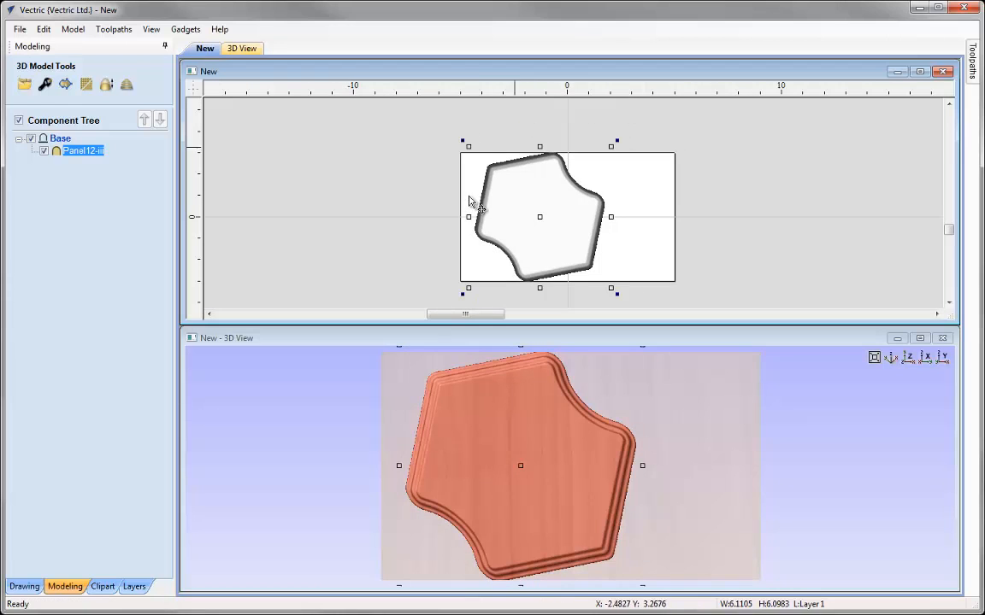
Undo the panel's rotation and size changes made in the 2D view
left_click(43, 30)
left_click(41, 42)
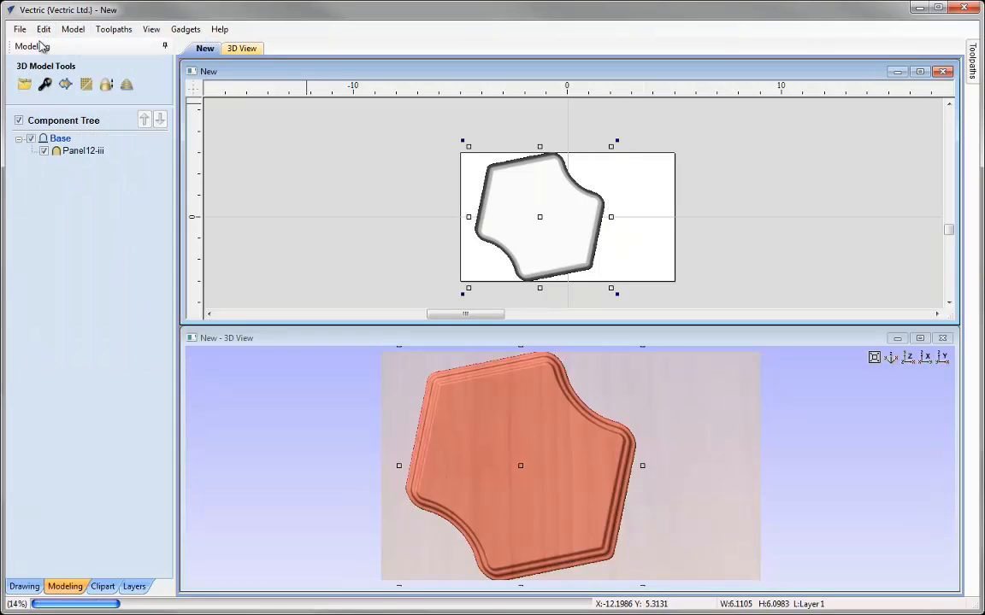
left_click(41, 29)
left_click(50, 43)
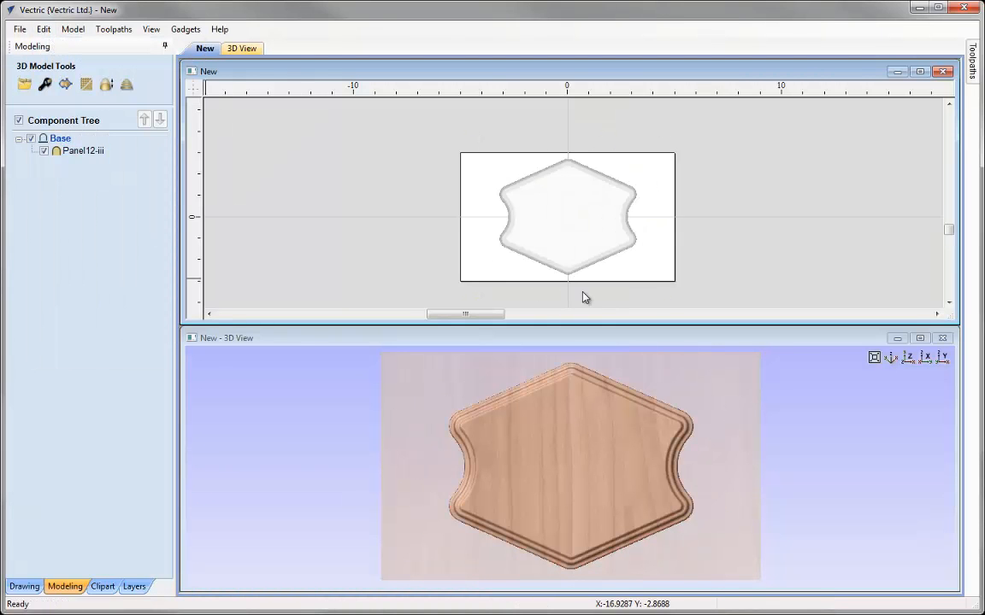
Scale the panel in the 3D view down to about 5.08 by 4.30 inches, and back up to about 6.22 by 5.27 inches
left_click(552, 410)
left_click(551, 411)
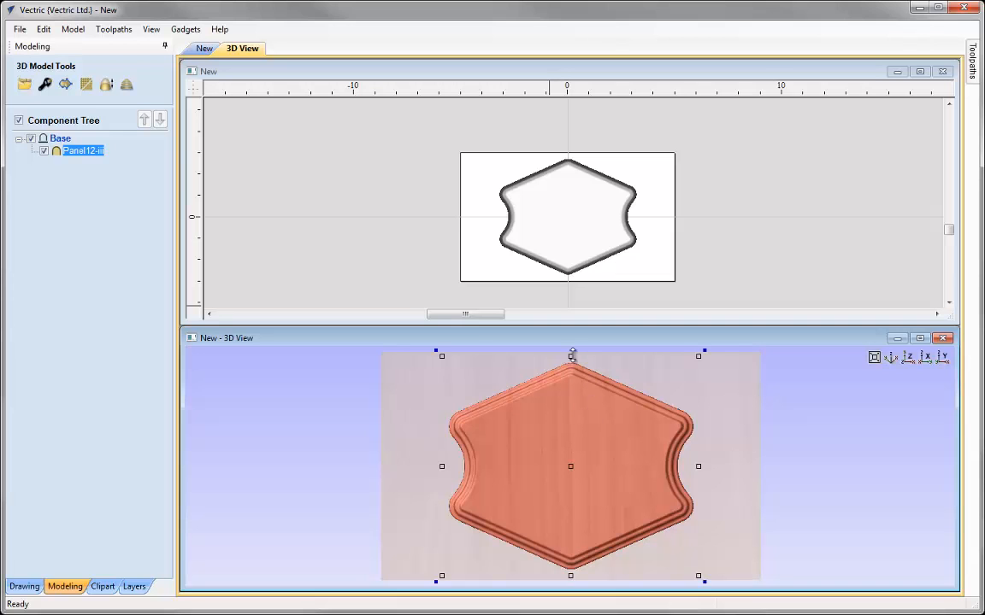
left_click_drag(698, 357, 680, 384)
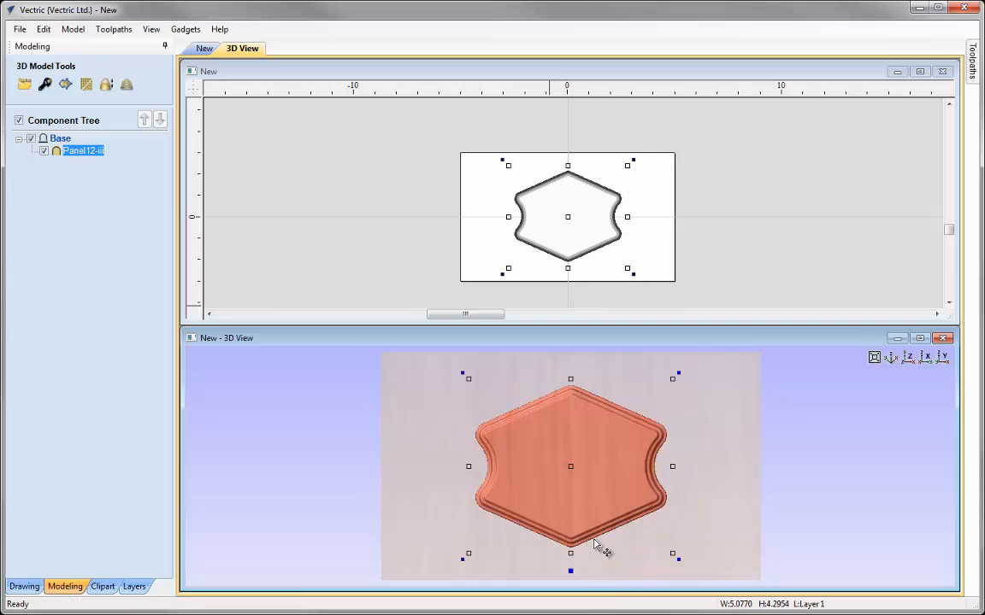
left_click_drag(673, 379, 693, 367)
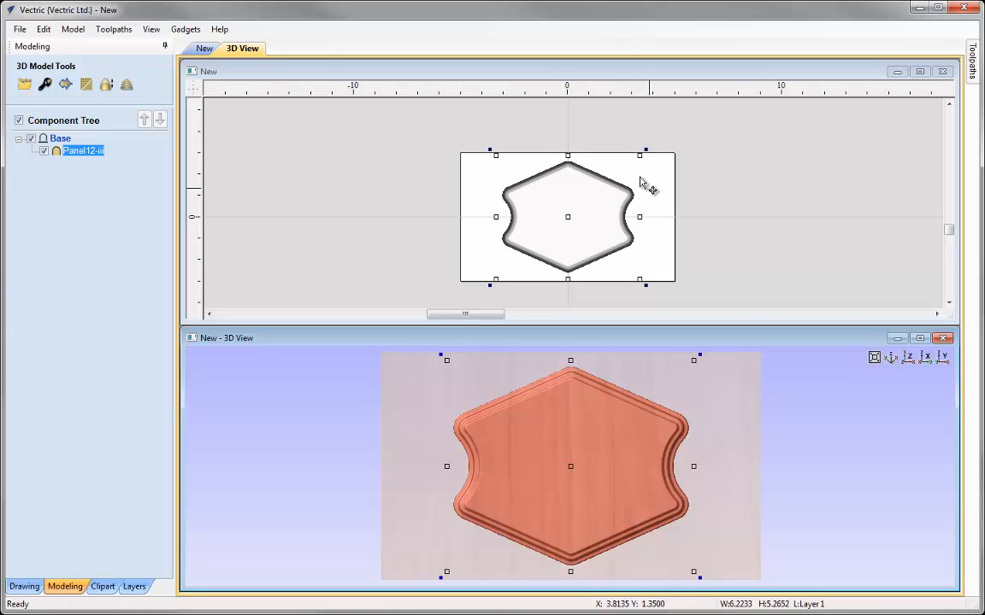
Shorten the panel to about 4.88 inches high, and set its exact size to 7.5 inches wide by 5 inches high about its centre
left_click_drag(567, 156, 569, 165)
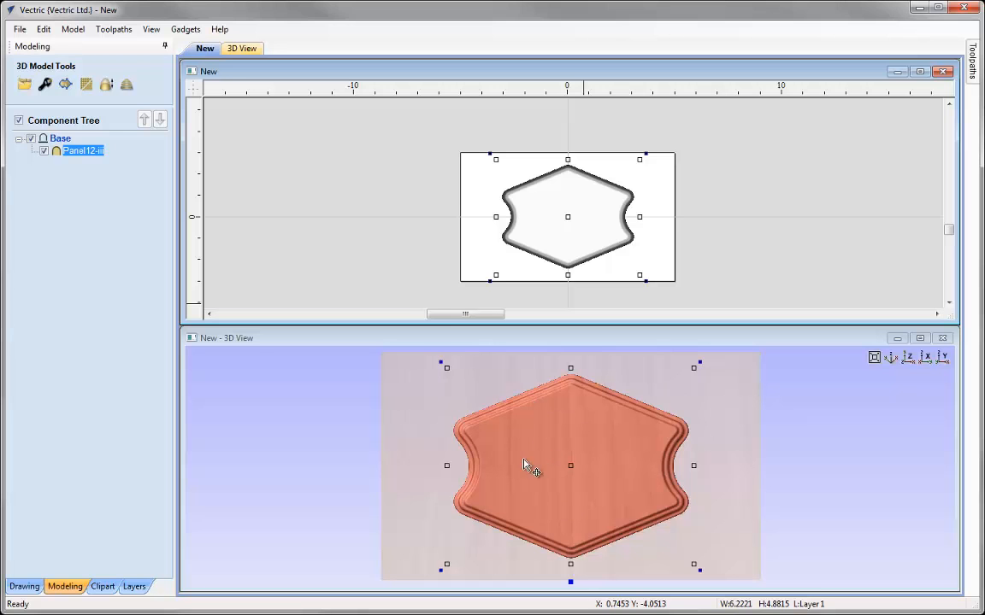
left_click(24, 586)
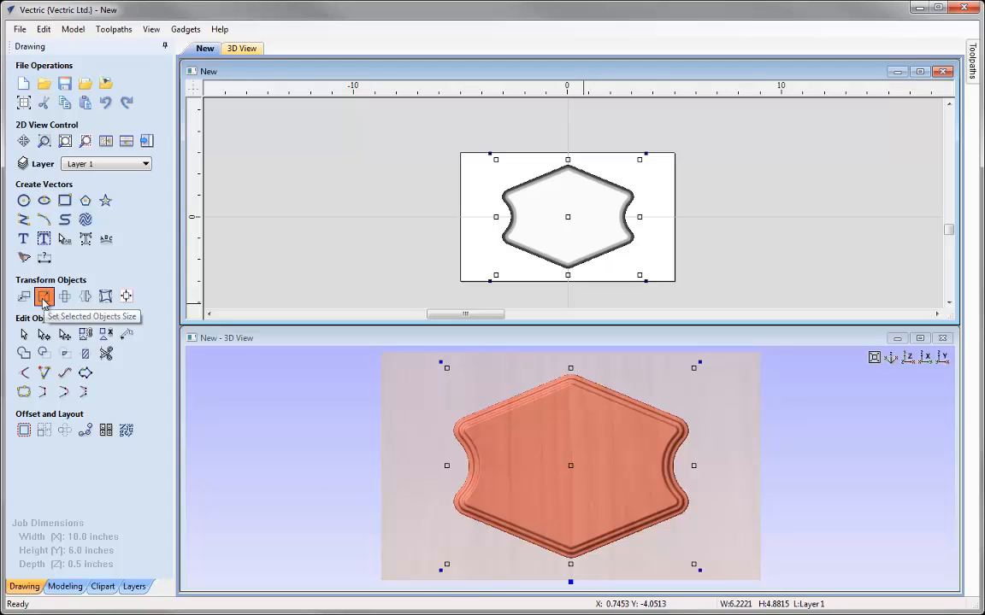
left_click(45, 298)
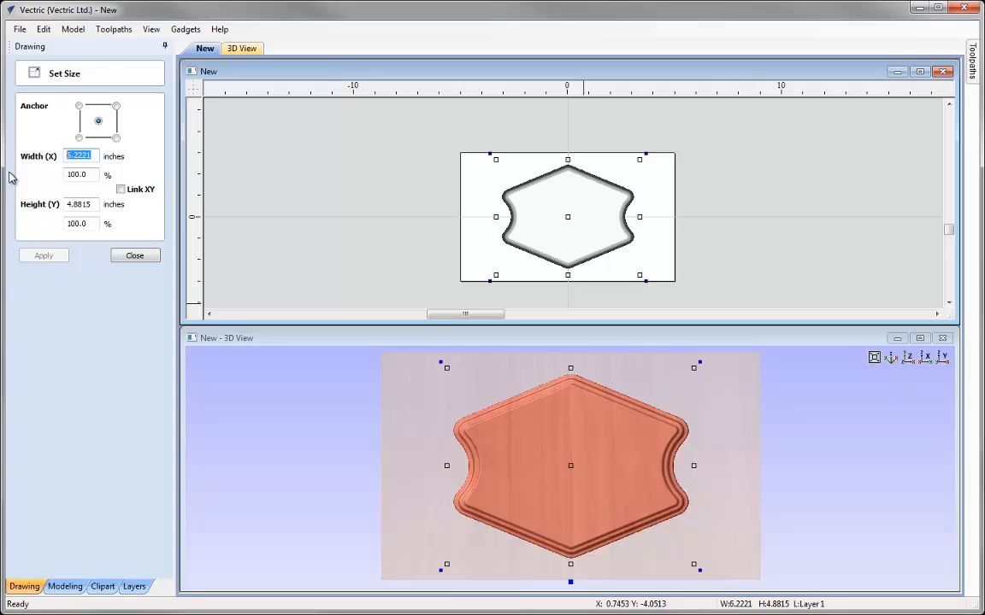
type("7.5")
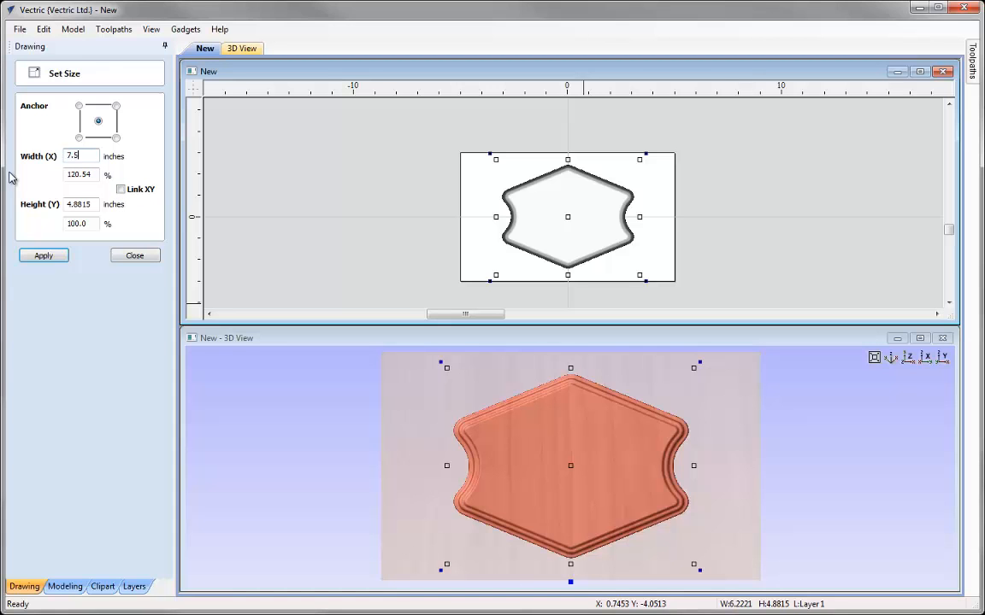
left_click(91, 201)
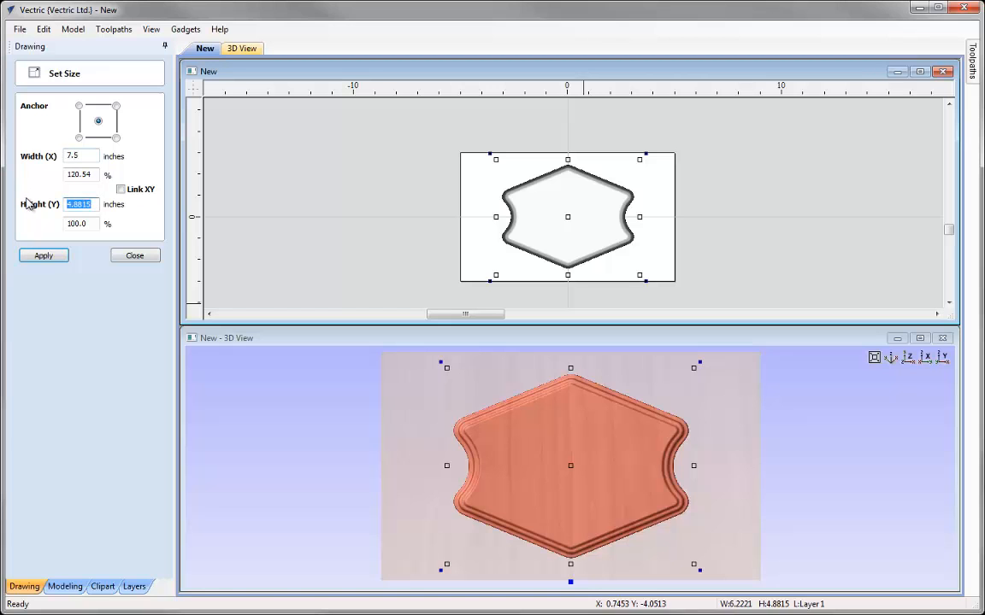
type("5")
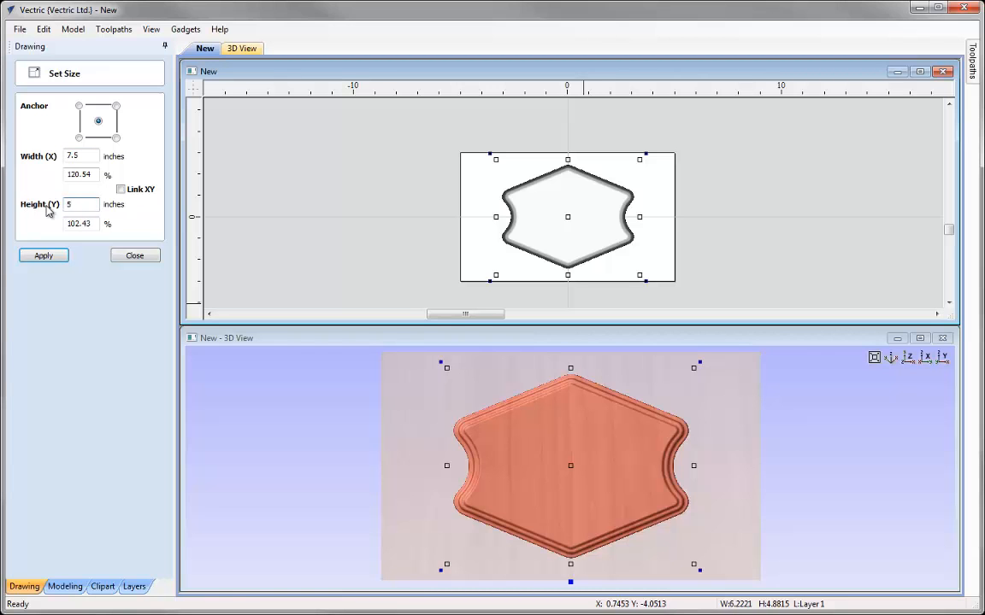
left_click(38, 258)
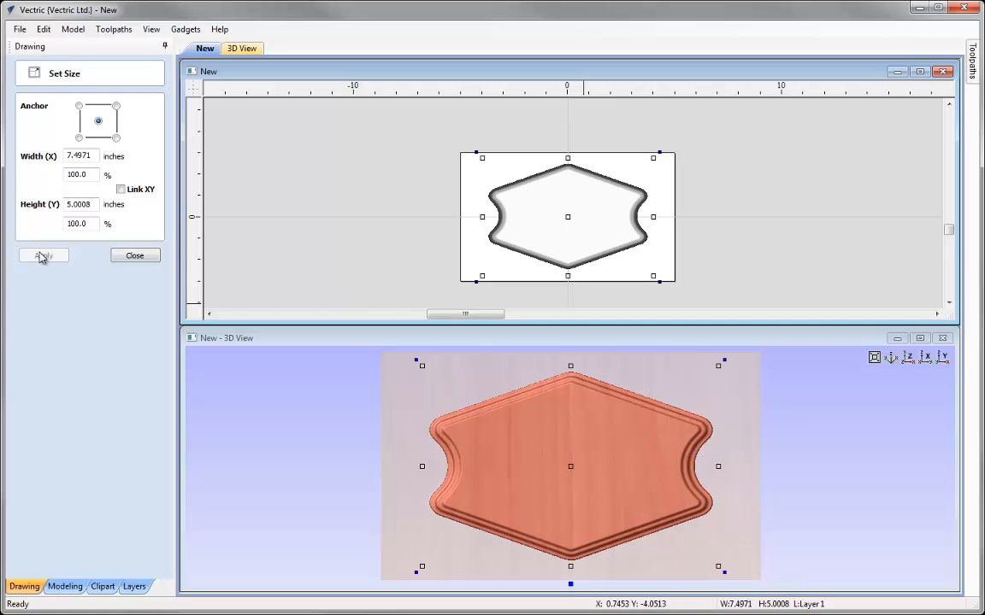
left_click(134, 256)
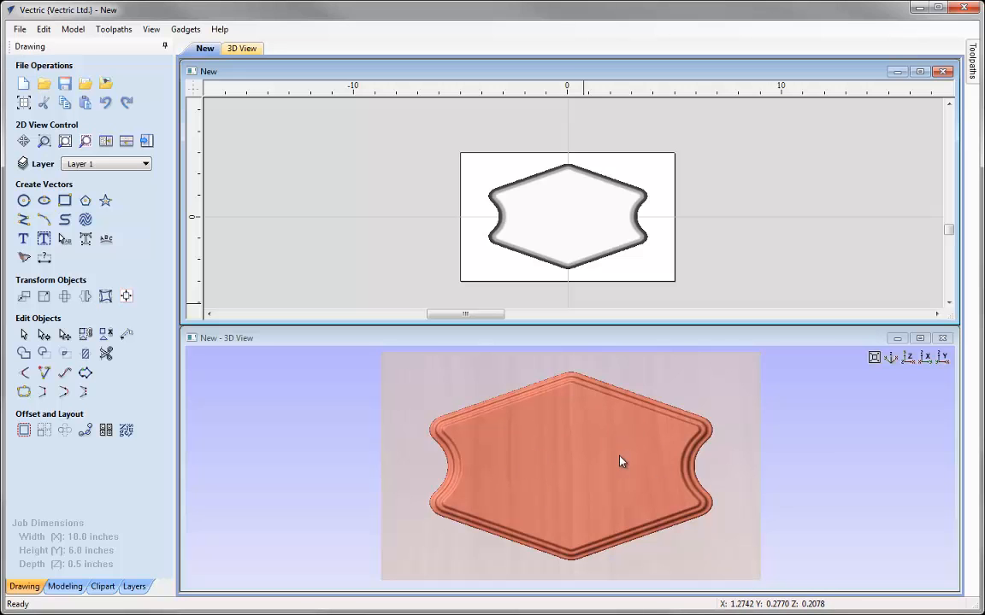
Deselect the panel, insert a new level in the component tree and rename it Detail
left_click(65, 587)
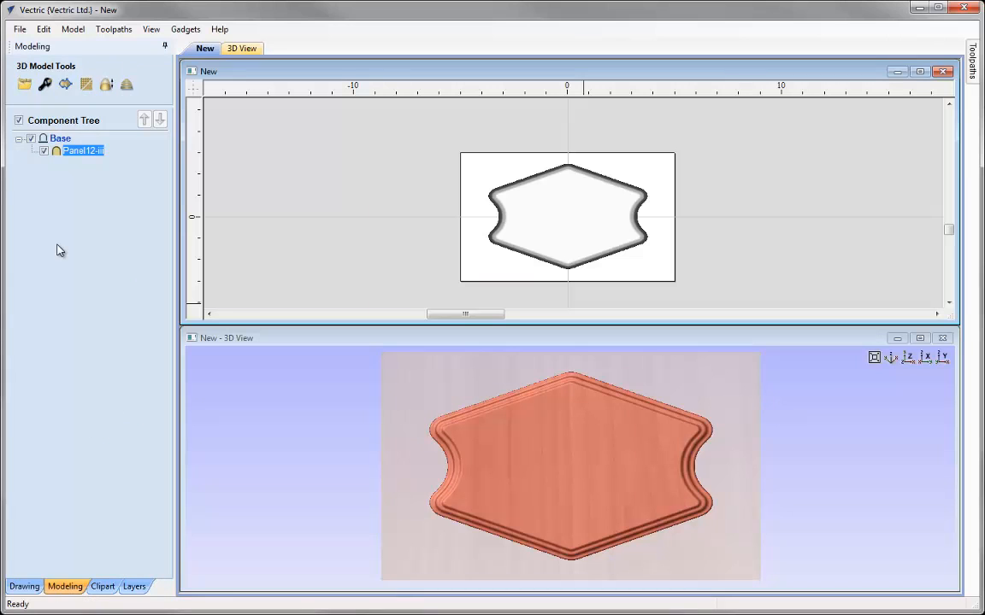
left_click(83, 258)
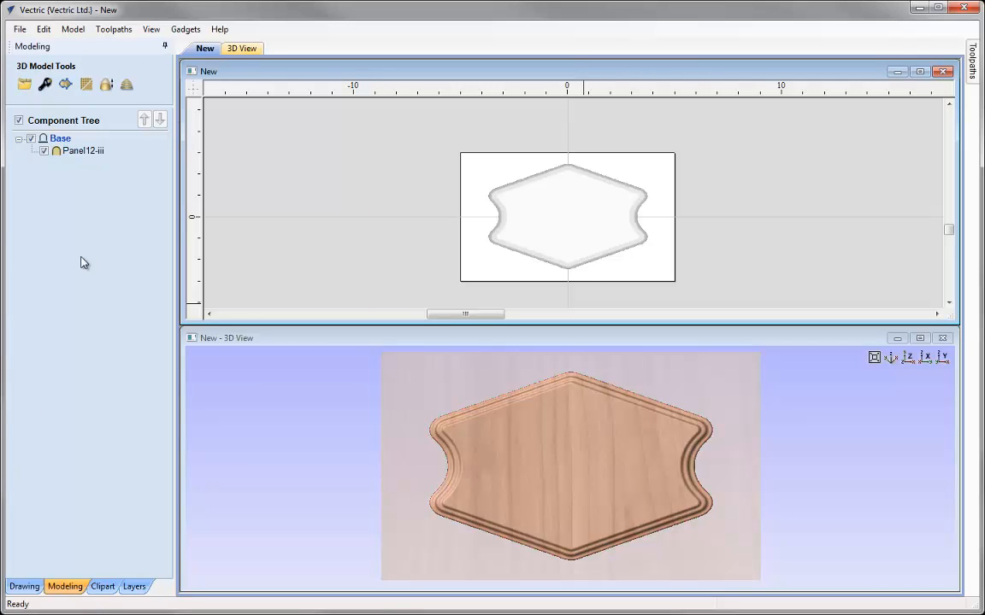
right_click(59, 147)
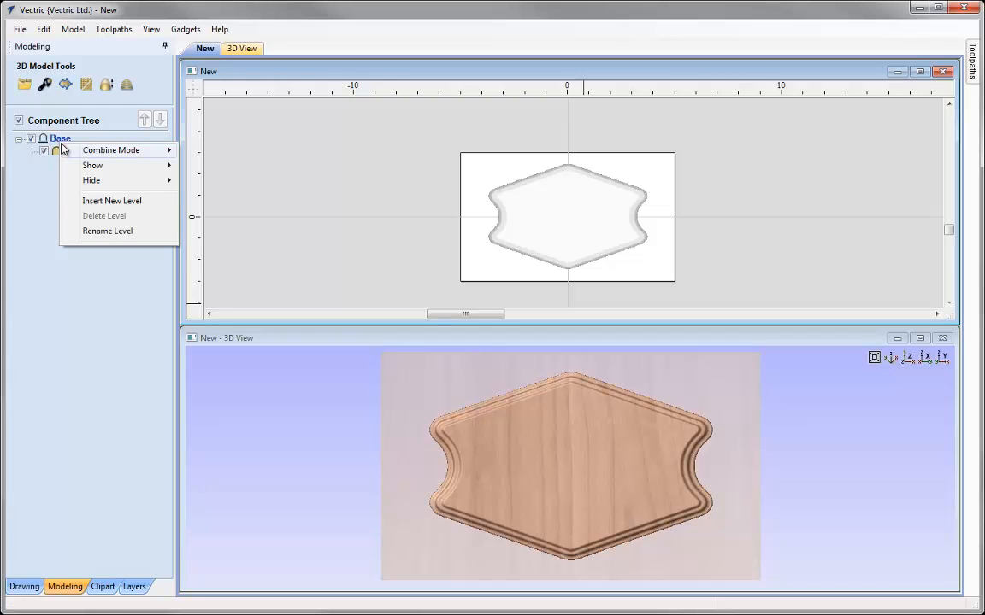
left_click(112, 201)
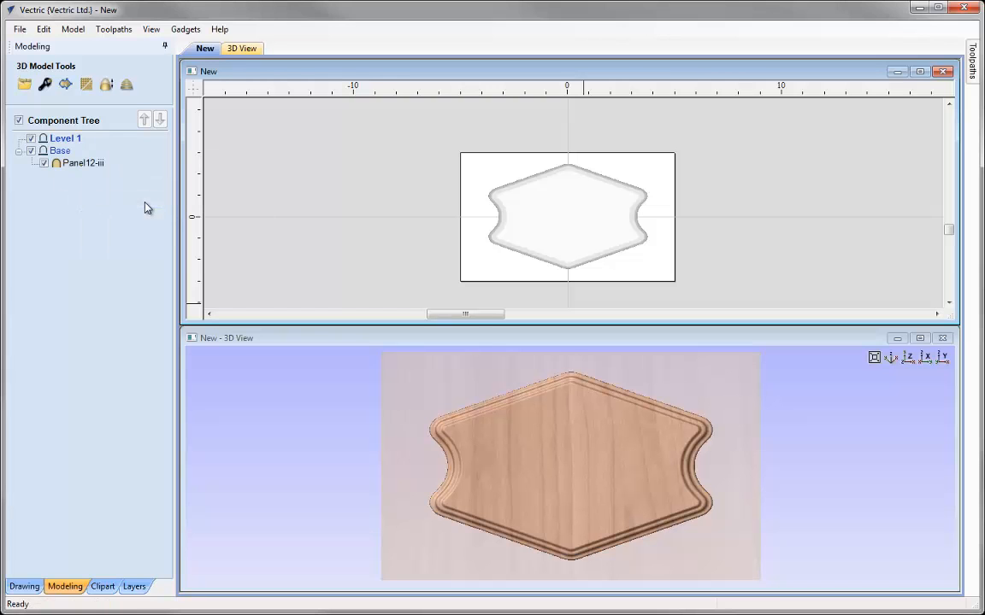
right_click(61, 140)
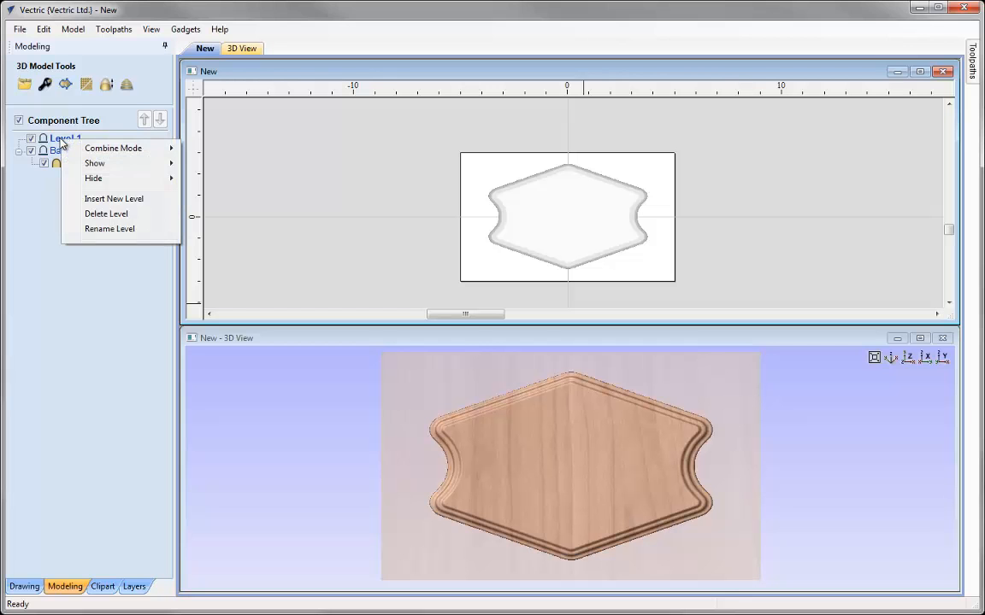
left_click(110, 211)
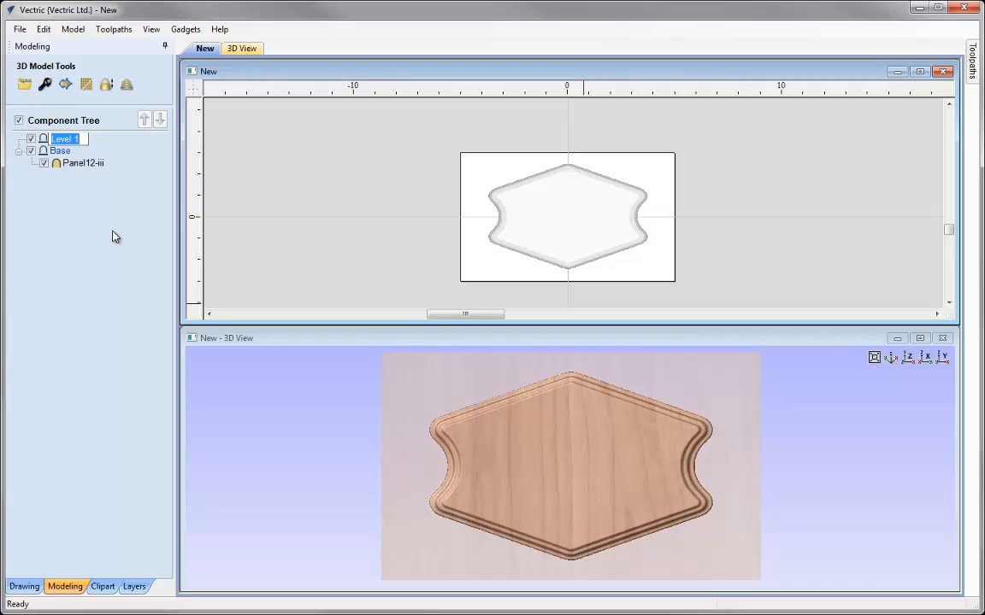
type("Detail")
key("Return")
mouse_move(45, 141)
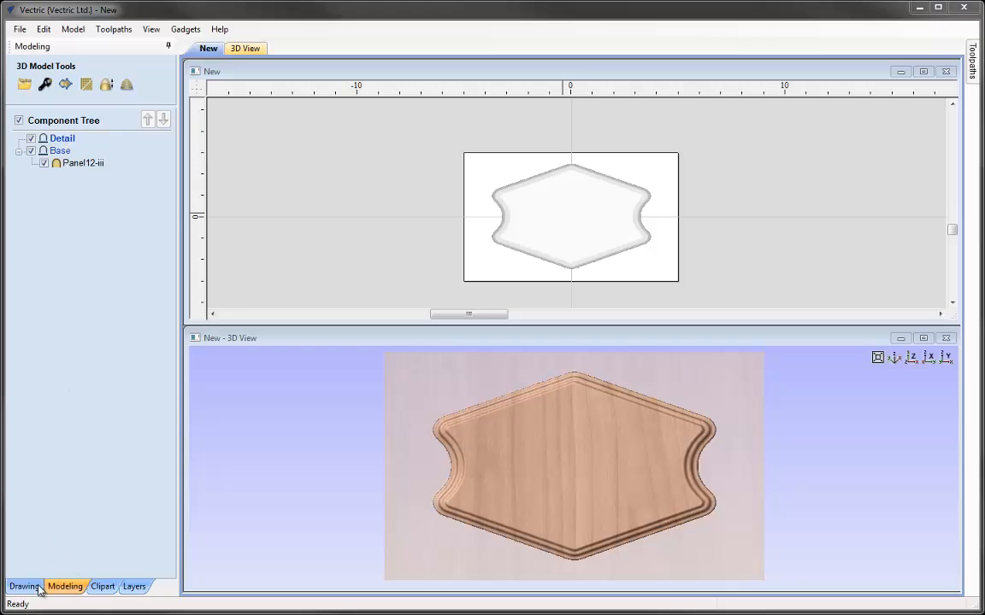
Place the Soccer_Ball-50350-A clipart from the Objects & People library on the left part of the panel
left_click(104, 587)
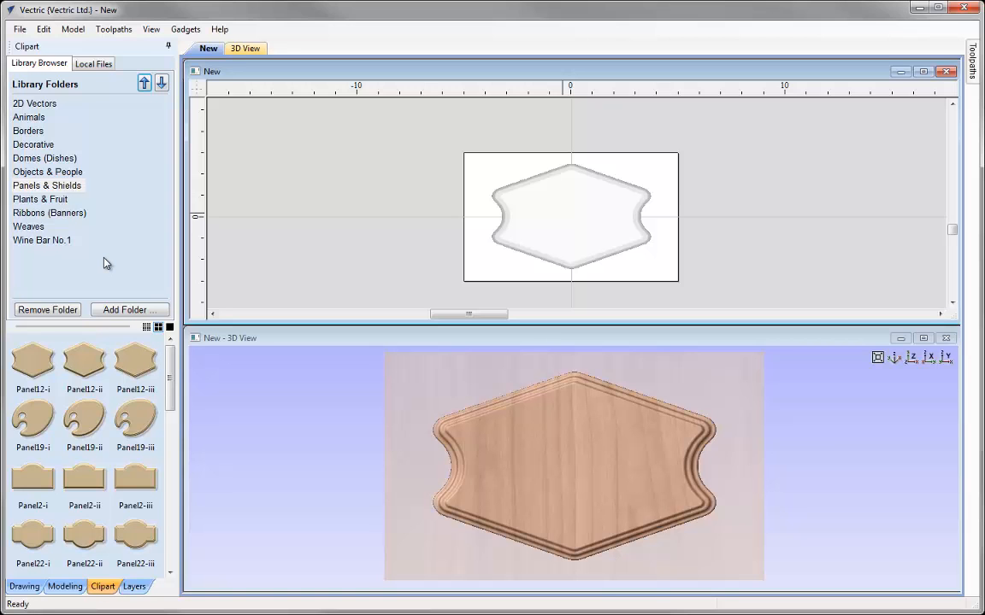
left_click(54, 175)
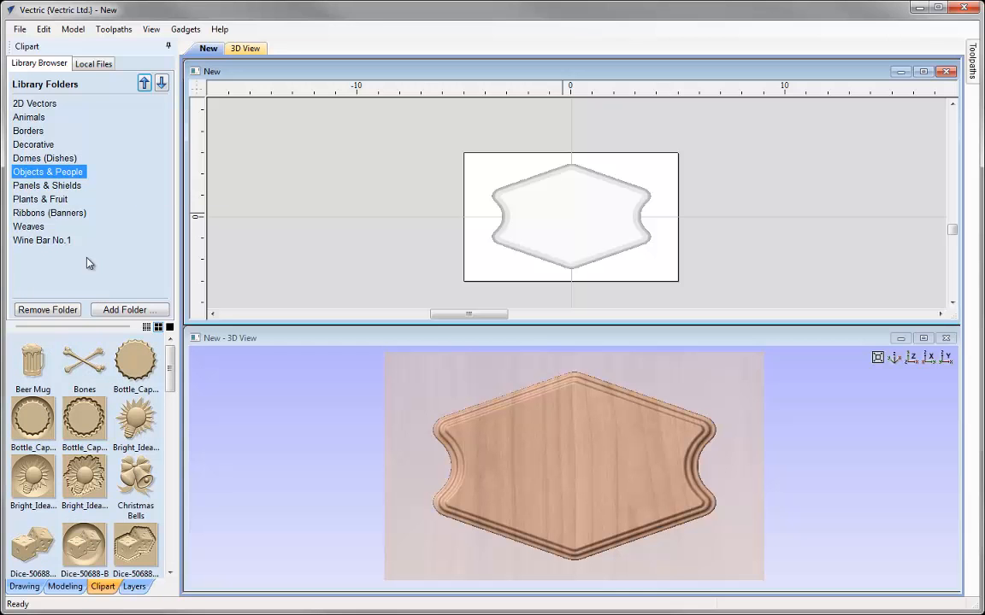
left_click_drag(170, 366, 174, 524)
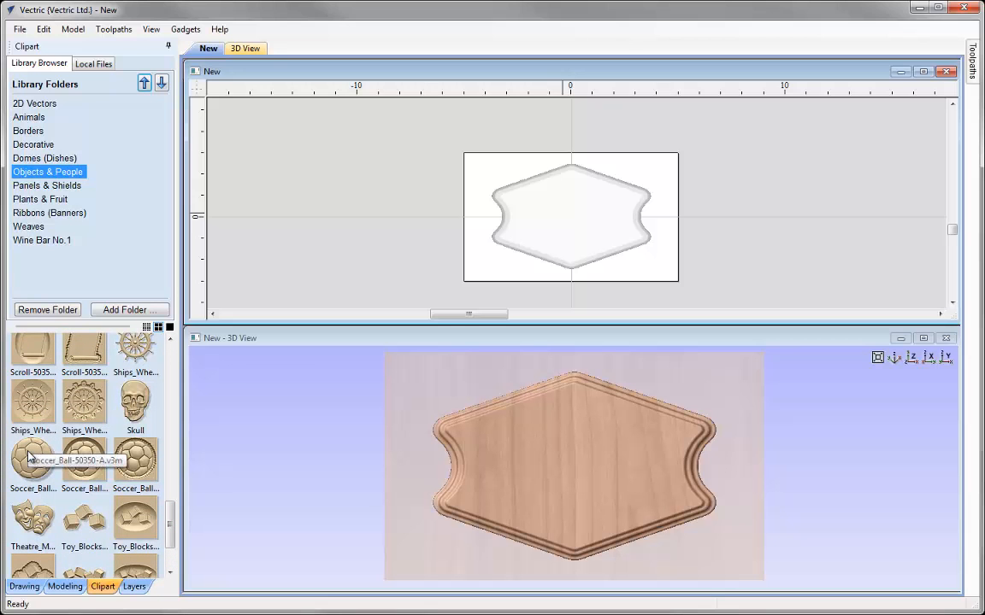
left_click_drag(29, 458, 453, 411)
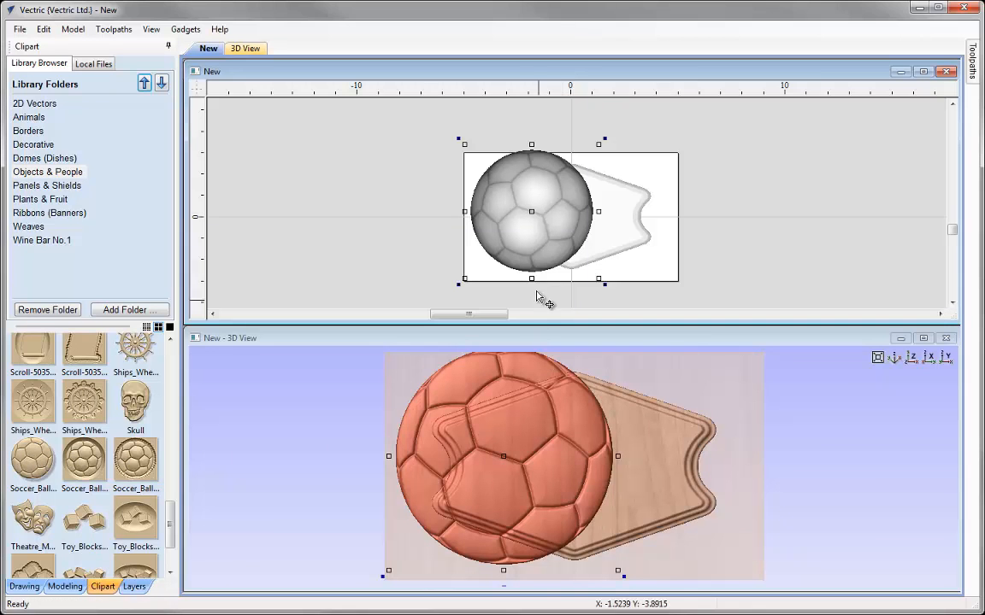
Resize the soccer ball to 2 by 2 inches with its width and height linked
left_click(24, 586)
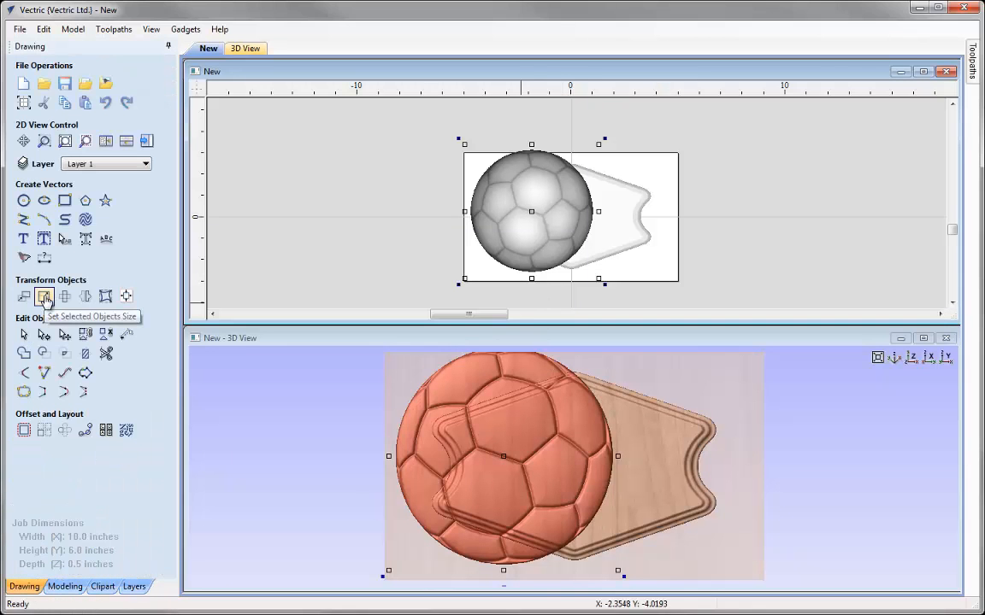
left_click(45, 299)
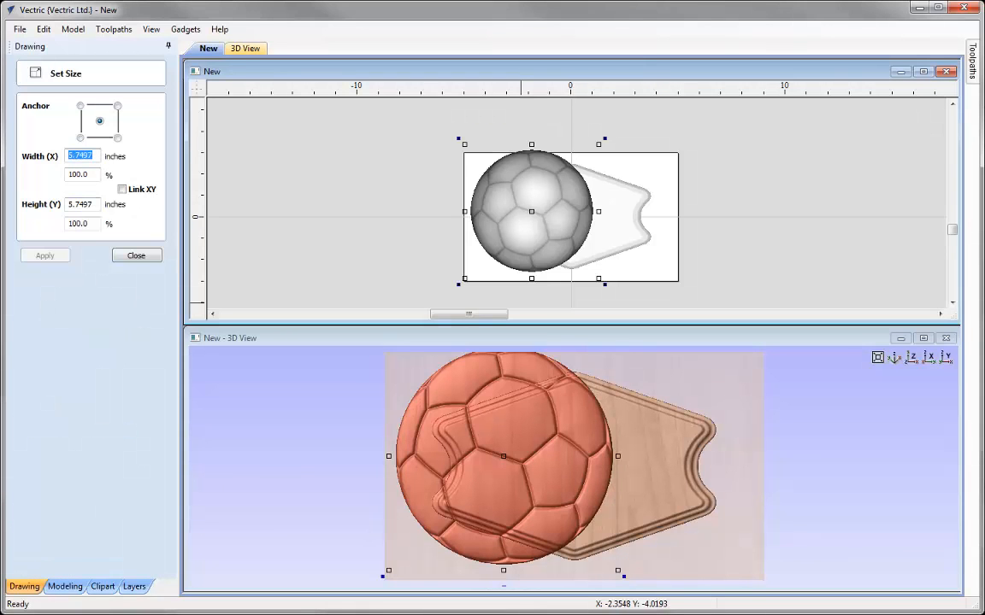
type("2")
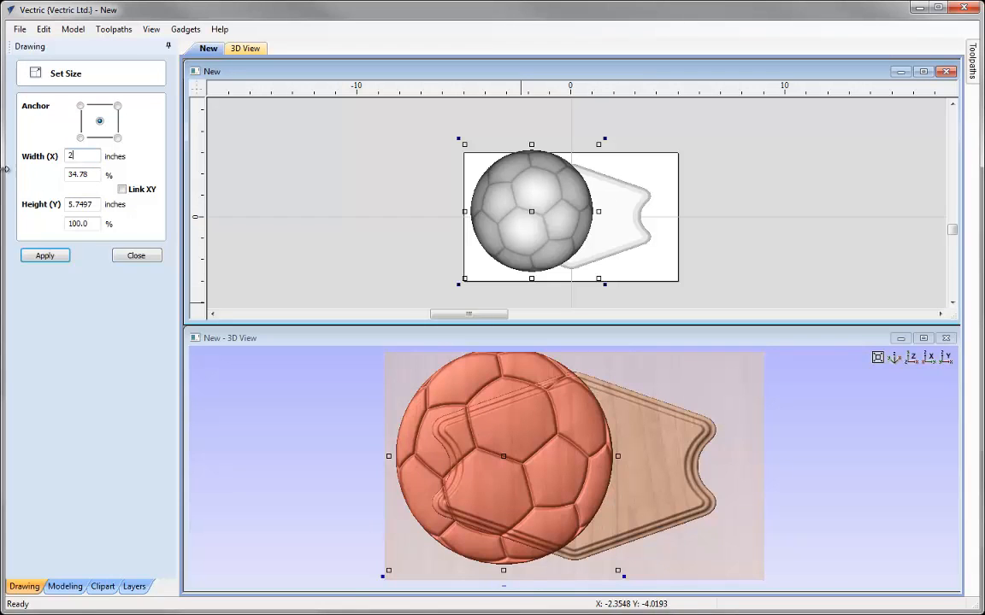
left_click(121, 189)
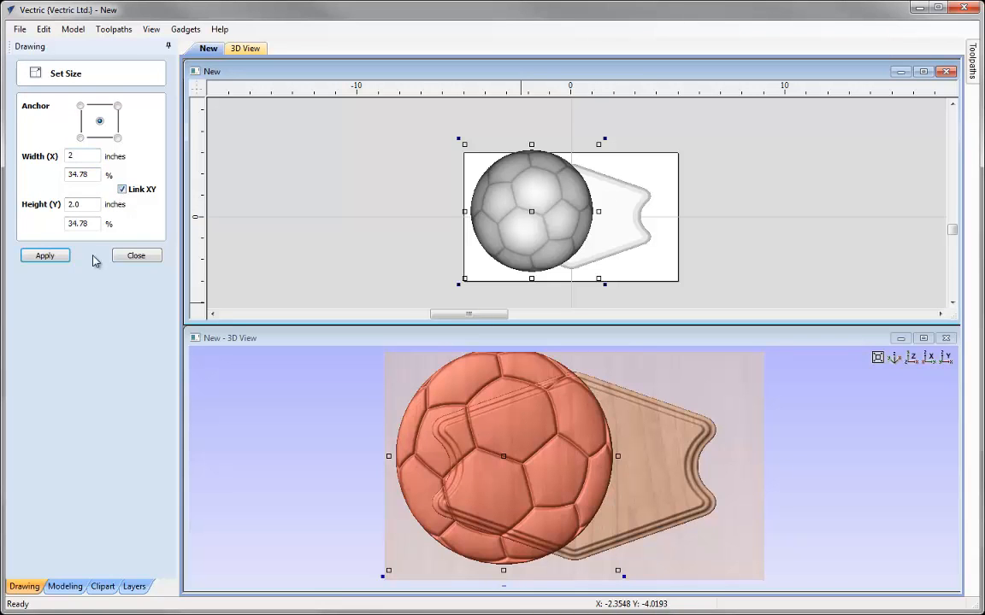
left_click(47, 257)
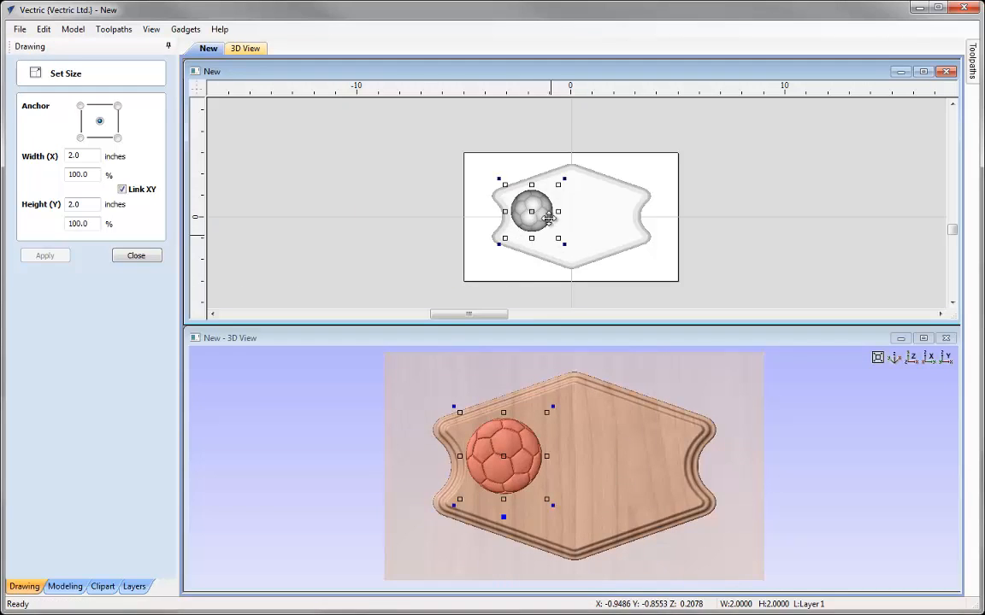
left_click(136, 256)
Move the soccer ball about 0.9 inches right in the 2D view, to just left of the panel's centre
left_click(534, 212)
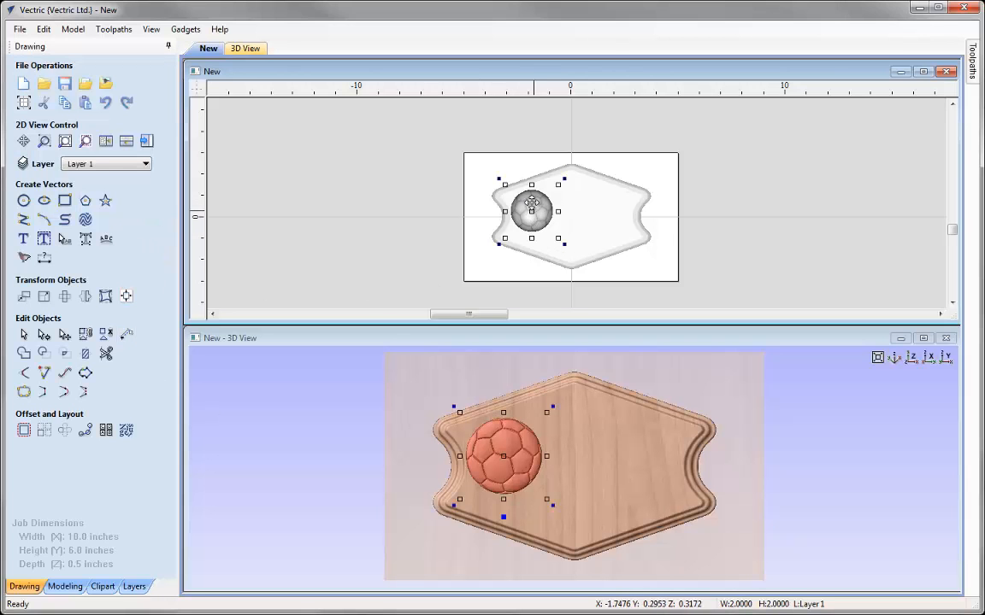
left_click_drag(539, 208, 542, 212)
left_click_drag(551, 209, 560, 206)
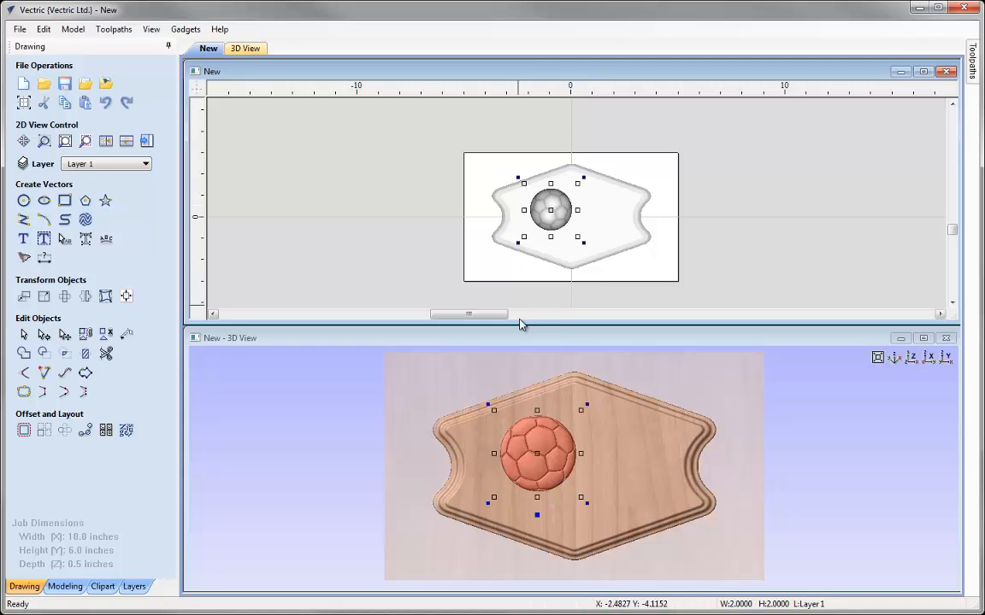
Add the plain football clipart from the Objects & People library and scale it down to about 2.85 by 2.70 inches
left_click(103, 586)
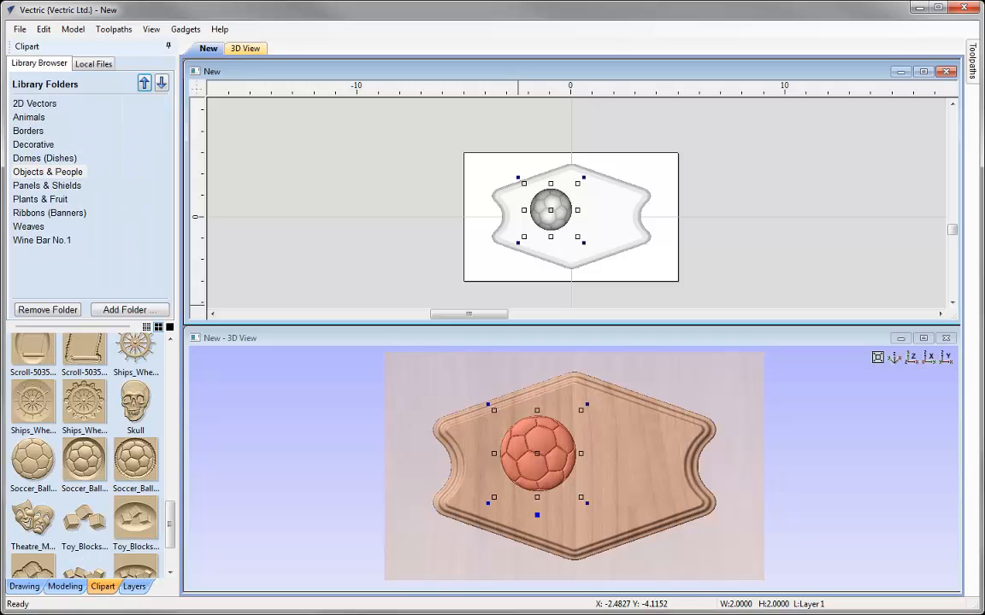
left_click_drag(171, 517, 168, 407)
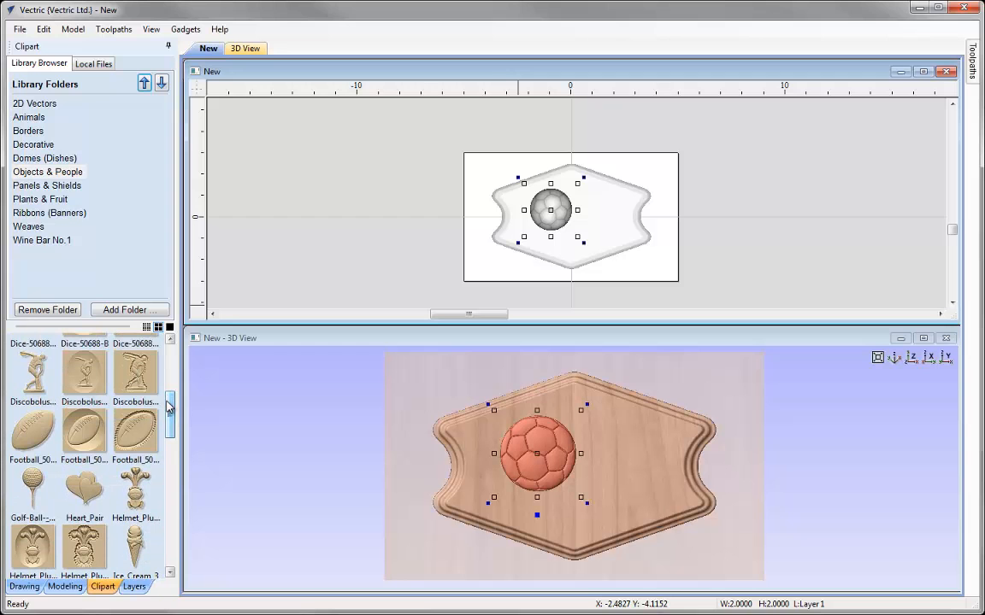
double_click(28, 432)
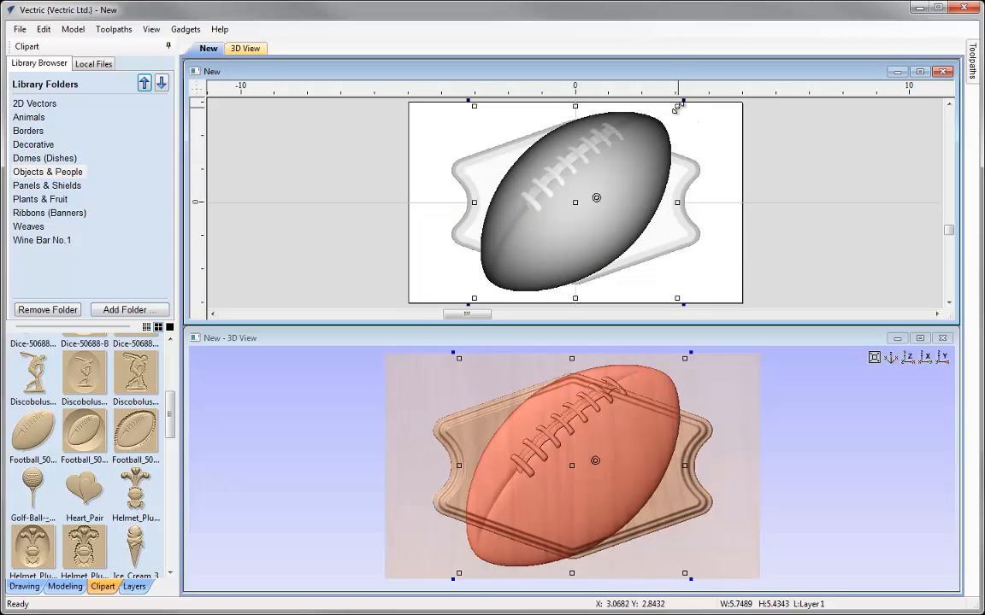
left_click_drag(677, 107, 638, 150)
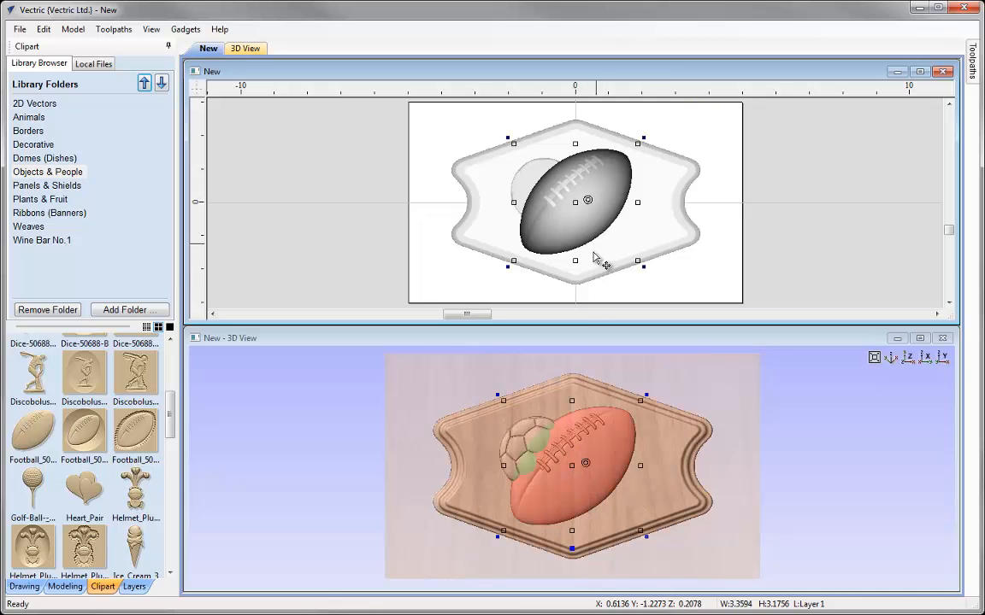
left_click(638, 418)
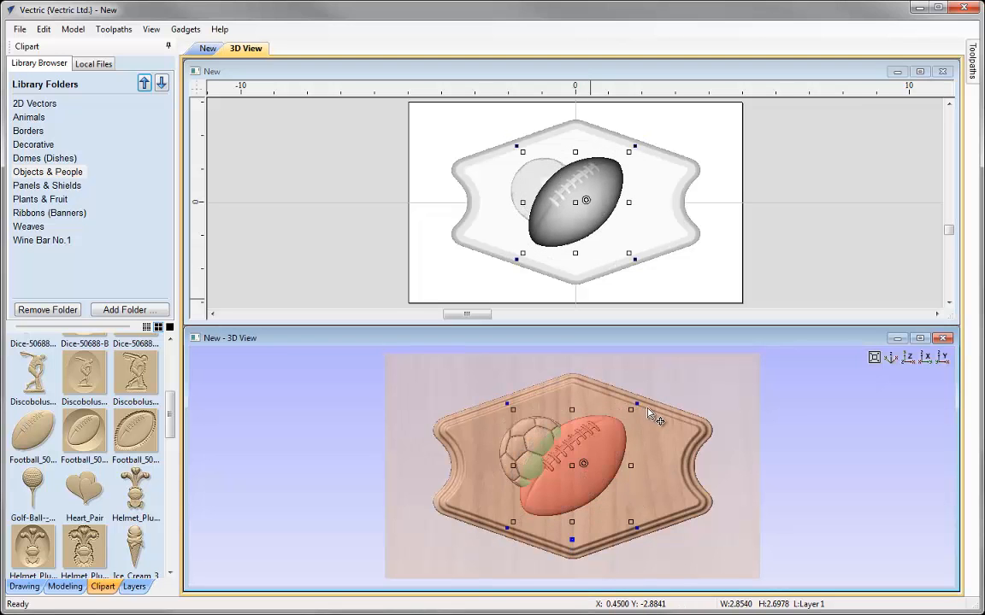
Rotate the football counterclockwise and fit it at about 2.14 by 2.53 inches so it overlaps the soccer ball's right edge
left_click_drag(639, 405, 621, 400)
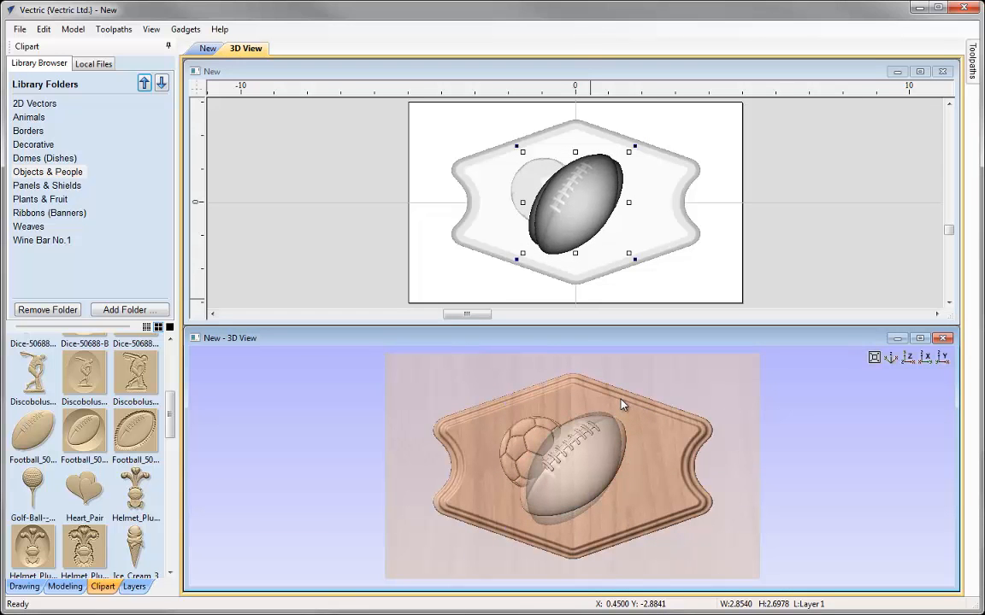
left_click(588, 495)
left_click_drag(642, 409, 636, 425)
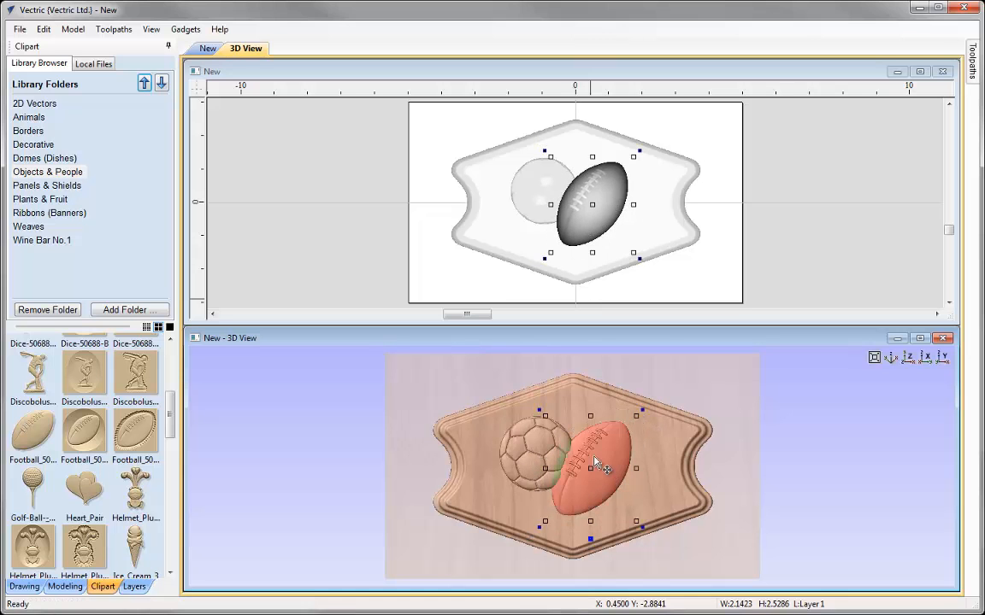
left_click_drag(600, 452, 589, 452)
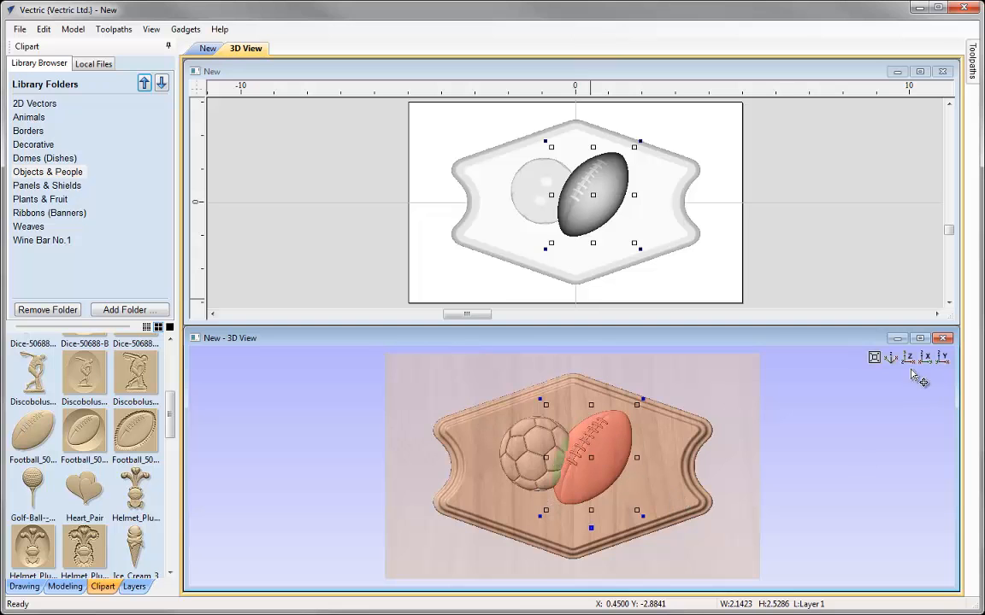
left_click(920, 338)
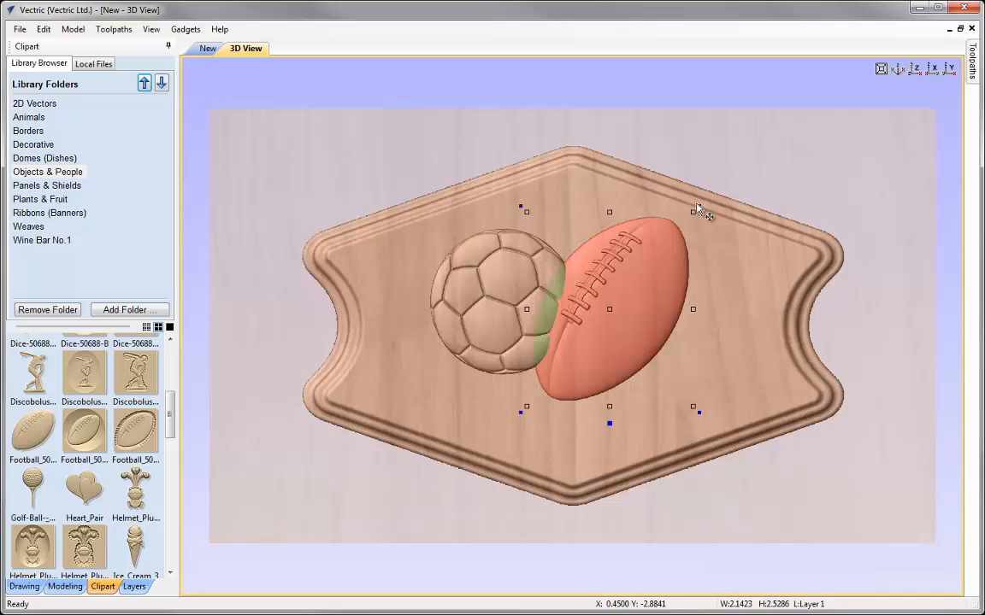
Fine-tune the football's rotation over the soccer ball's edge, leaving it about 2.17 by 2.49 inches overall
left_click(699, 213)
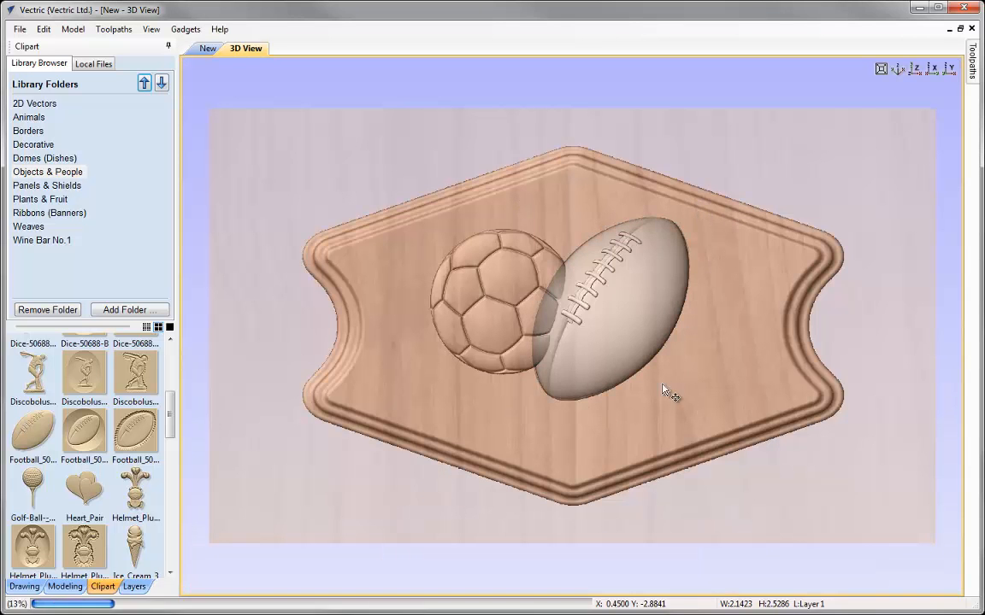
left_click(652, 296)
left_click(592, 274)
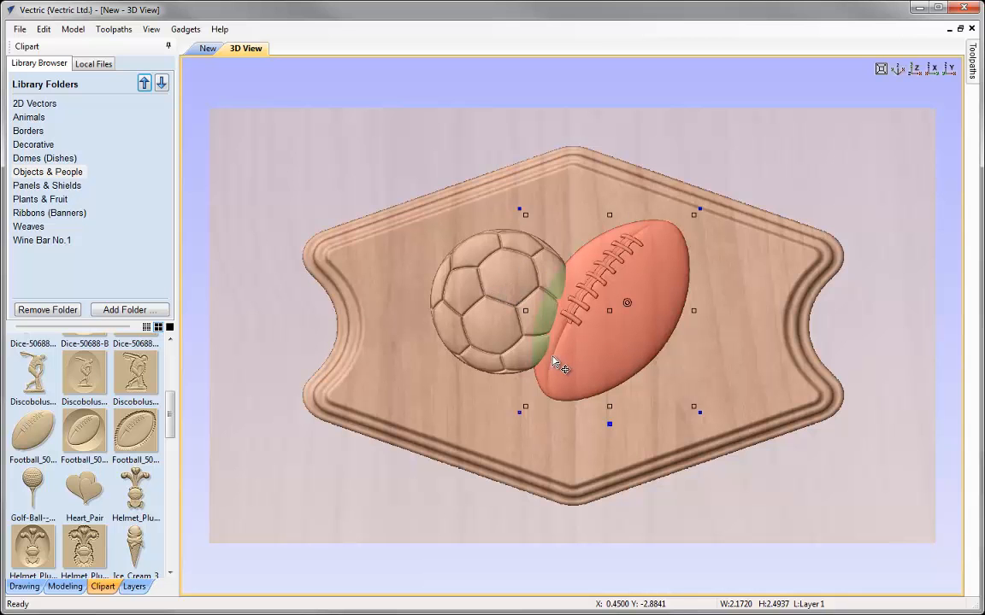
Open the component properties and set the soccer ball's shape height to 0.1 inches
left_click(66, 588)
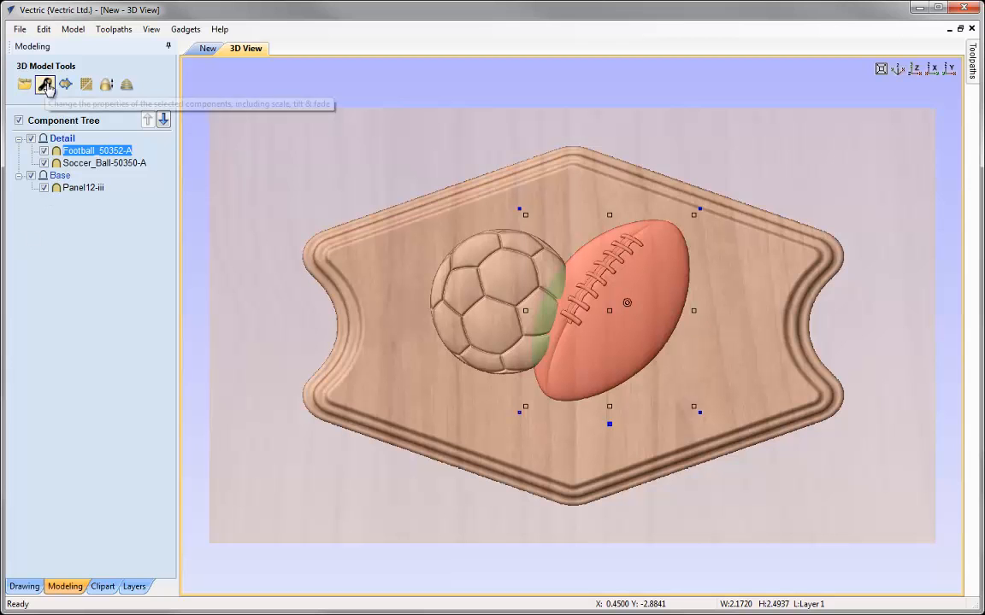
left_click(44, 84)
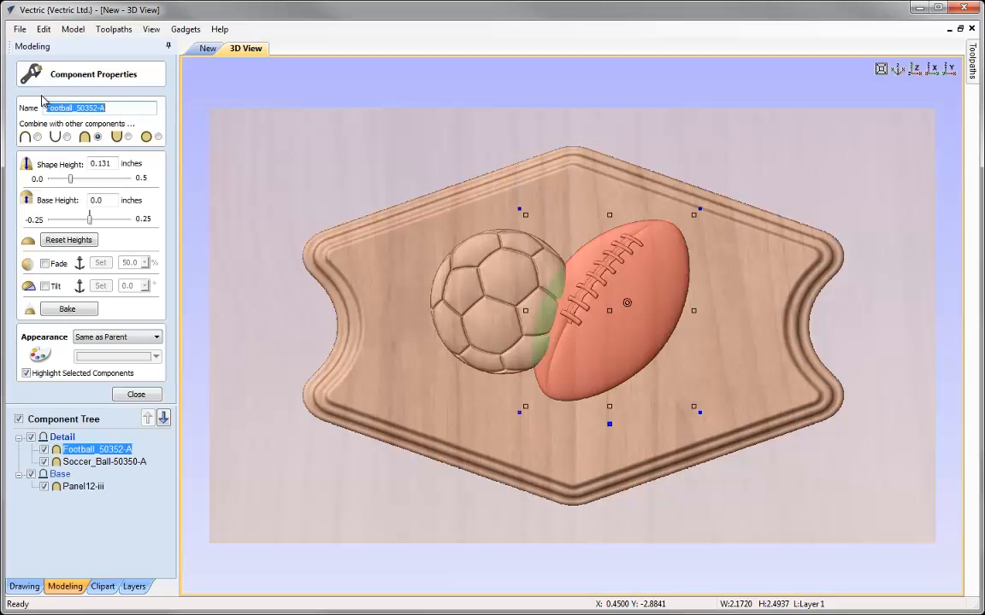
left_click(101, 462)
left_click(97, 449)
left_click(99, 462)
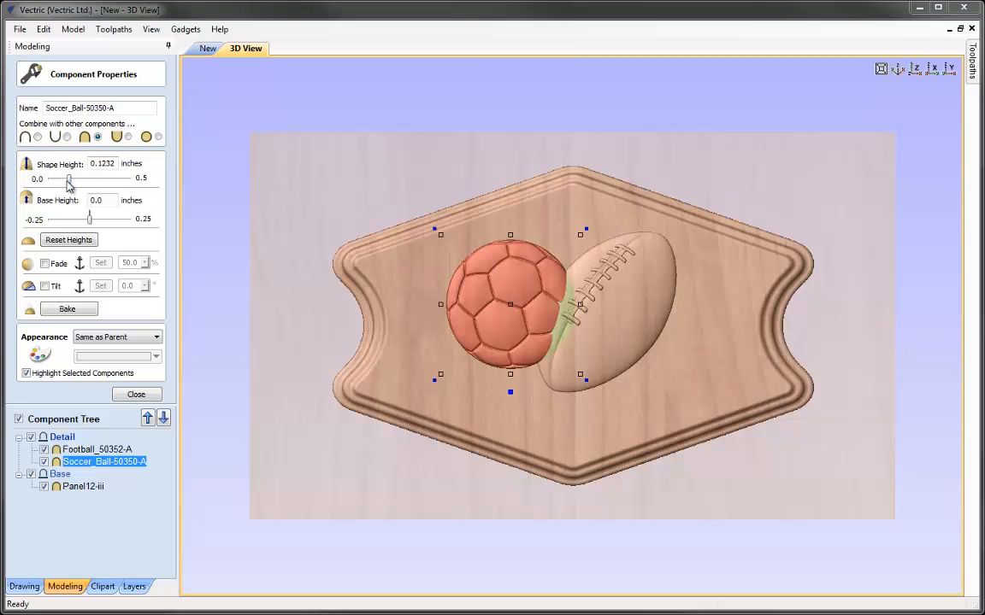
left_click_drag(70, 182, 65, 181)
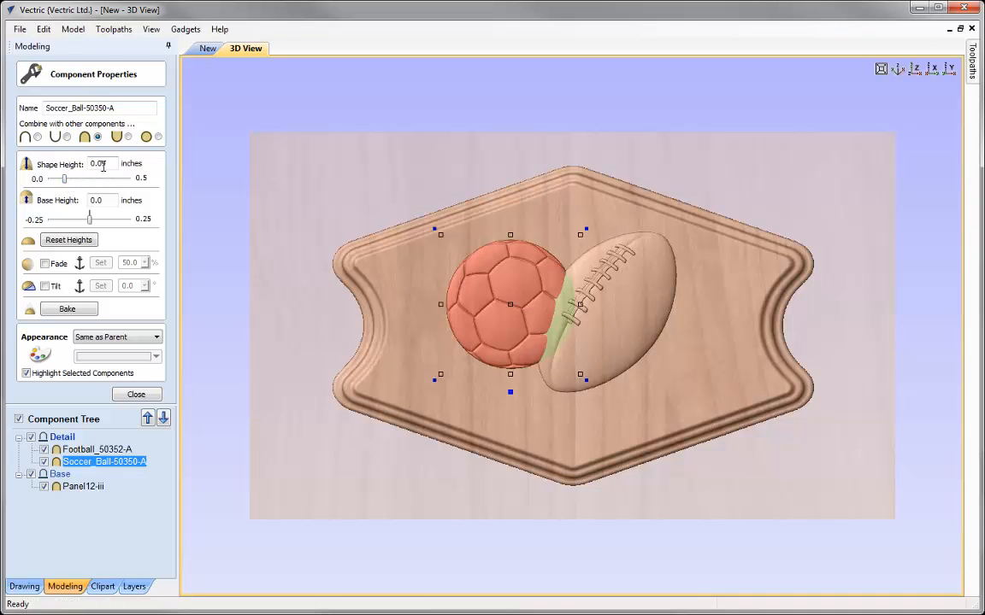
double_click(122, 165)
type("0.1")
key("Return")
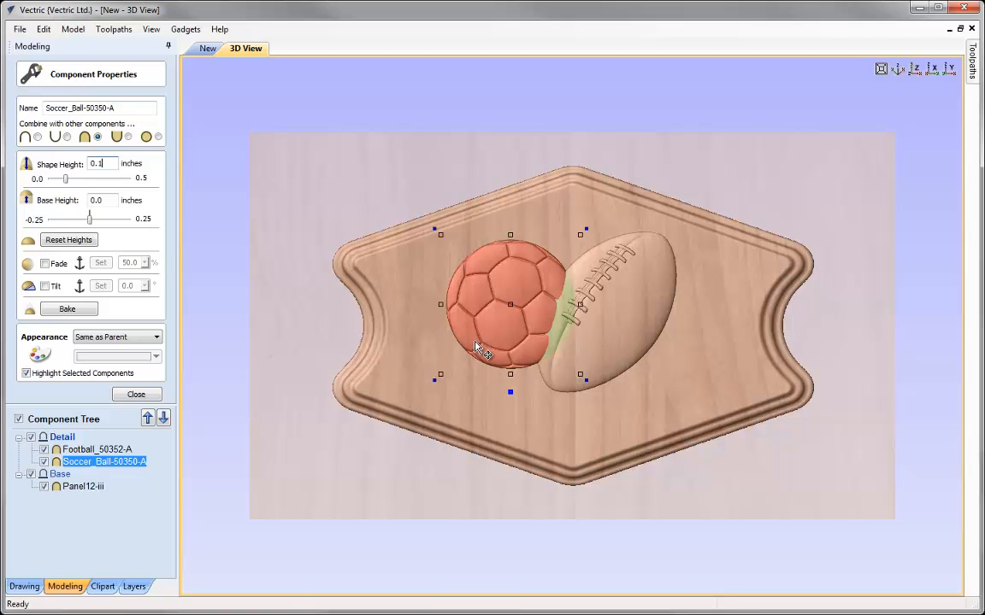
Set the football component's shape height to 0.15 inches
left_click(619, 288)
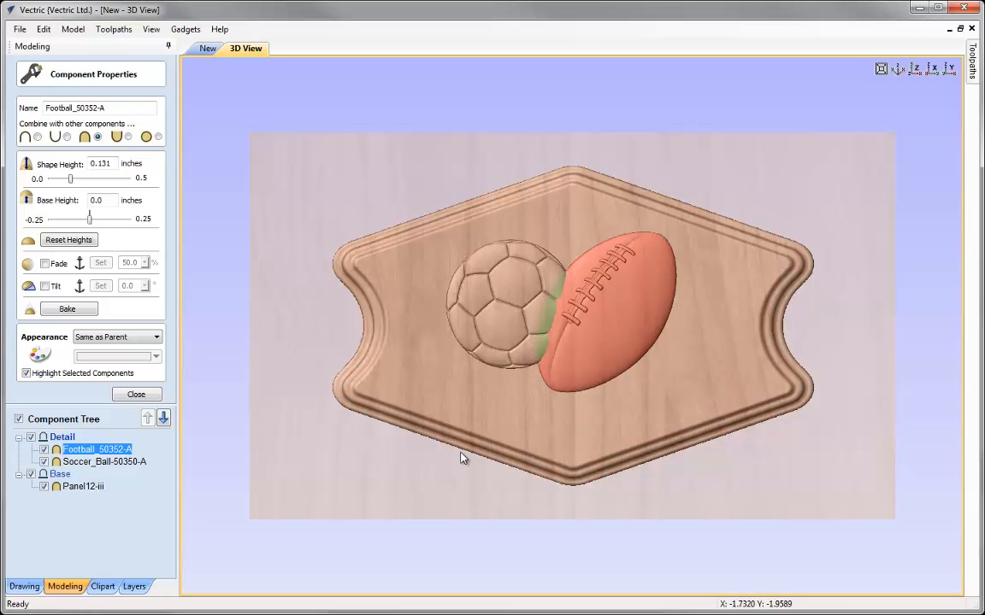
left_click_drag(102, 164, 114, 165)
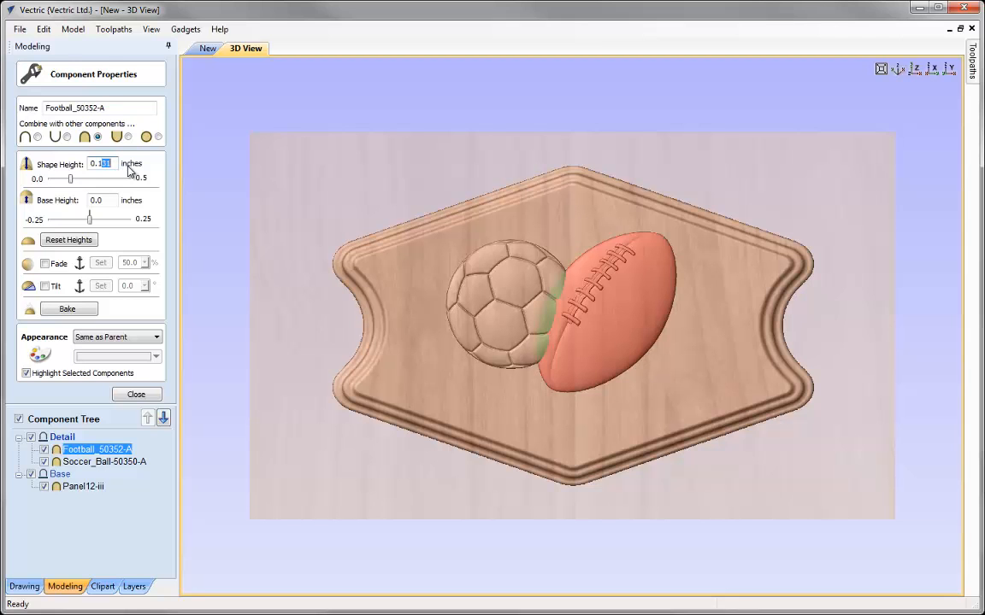
type("5")
key("Return")
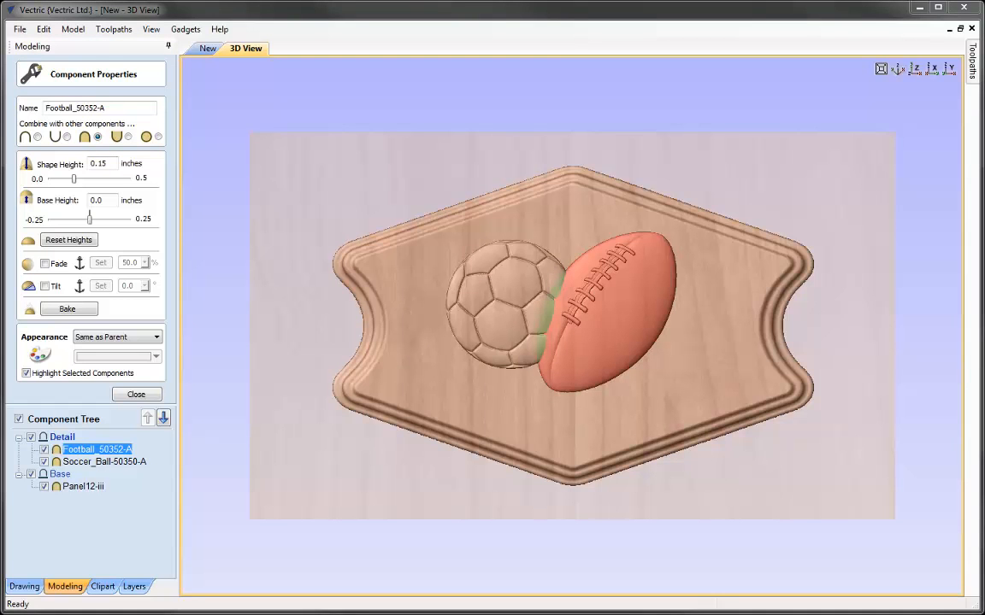
Tile the 2D and 3D windows vertically and show the two balls close up at an angle in 3D
left_click(152, 29)
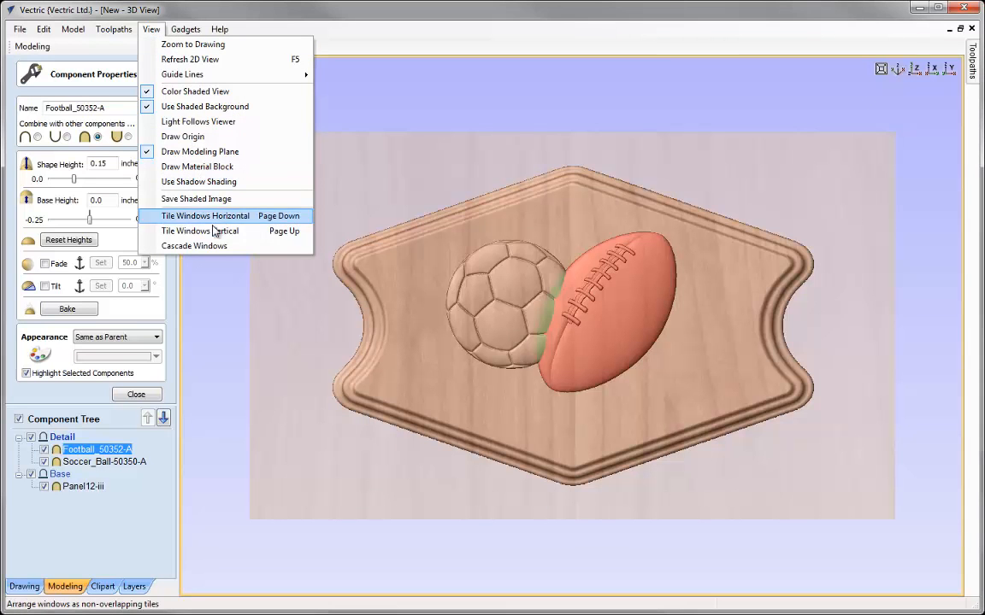
left_click(242, 232)
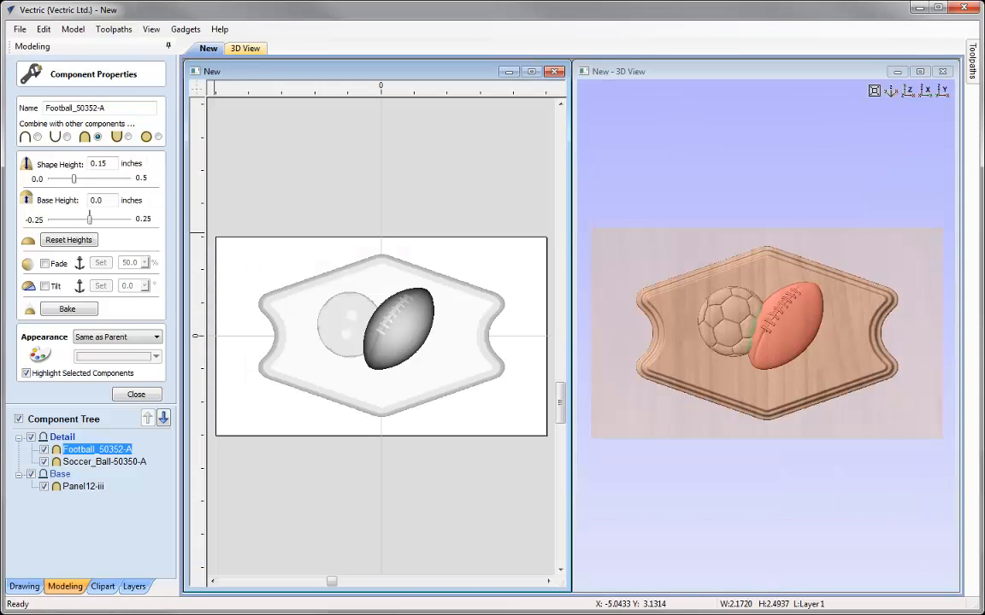
left_click(911, 94)
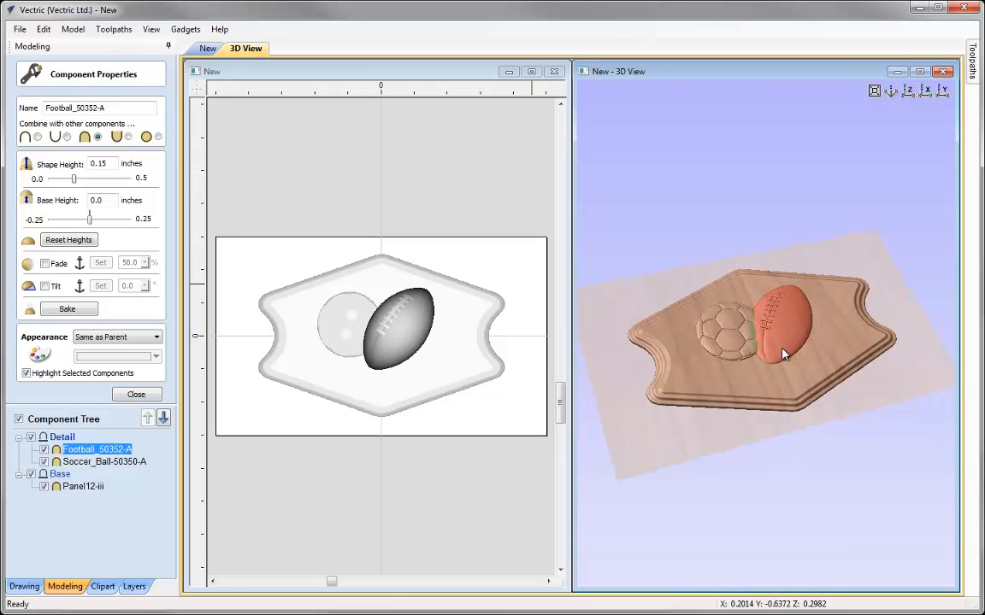
scroll(754, 363, "up", 5)
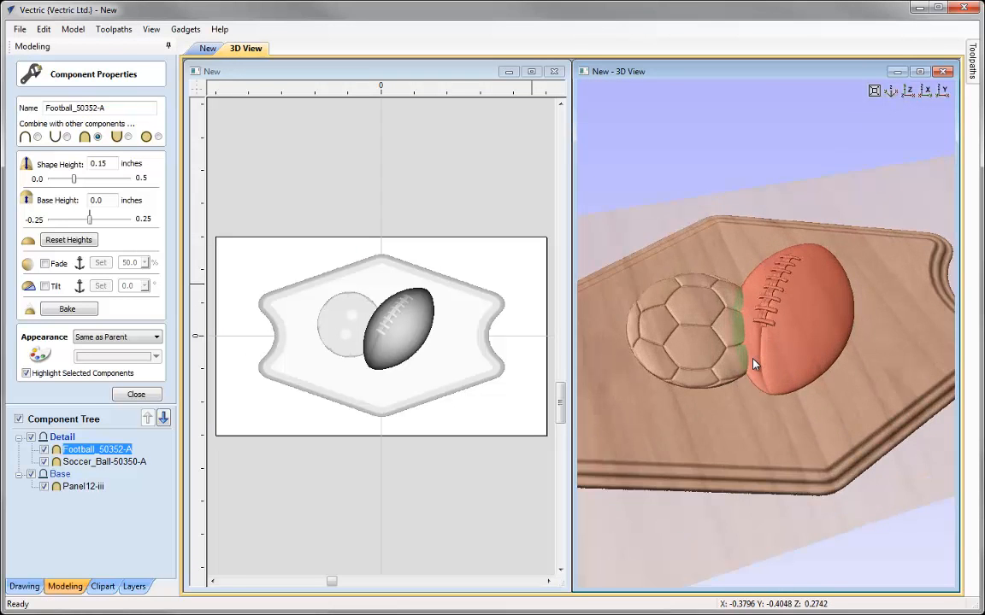
Tilt the football by 1.8 degrees, with the tilt direction running from its right side toward the soccer ball, and close its properties
left_click(45, 287)
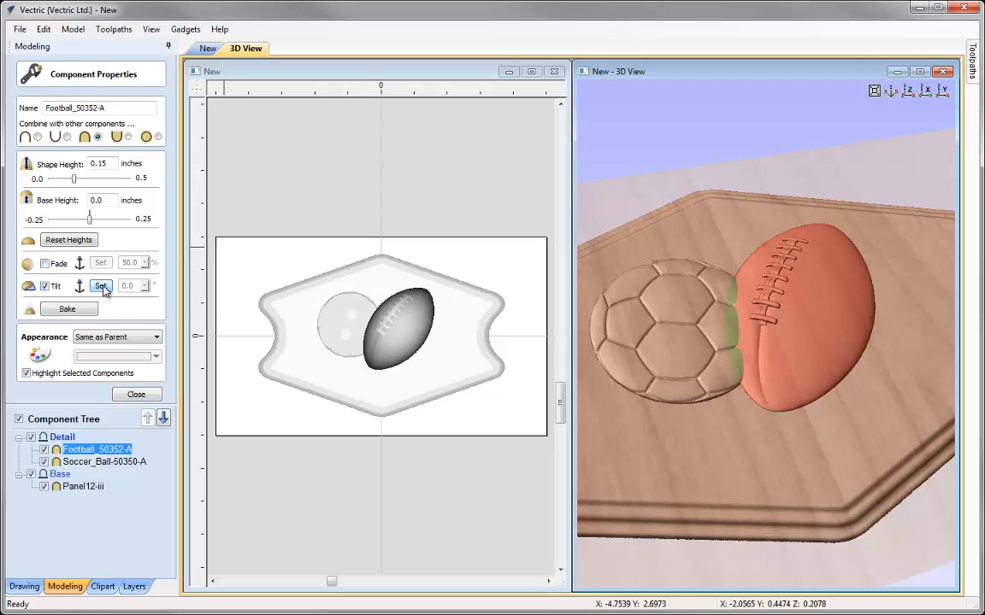
left_click(102, 287)
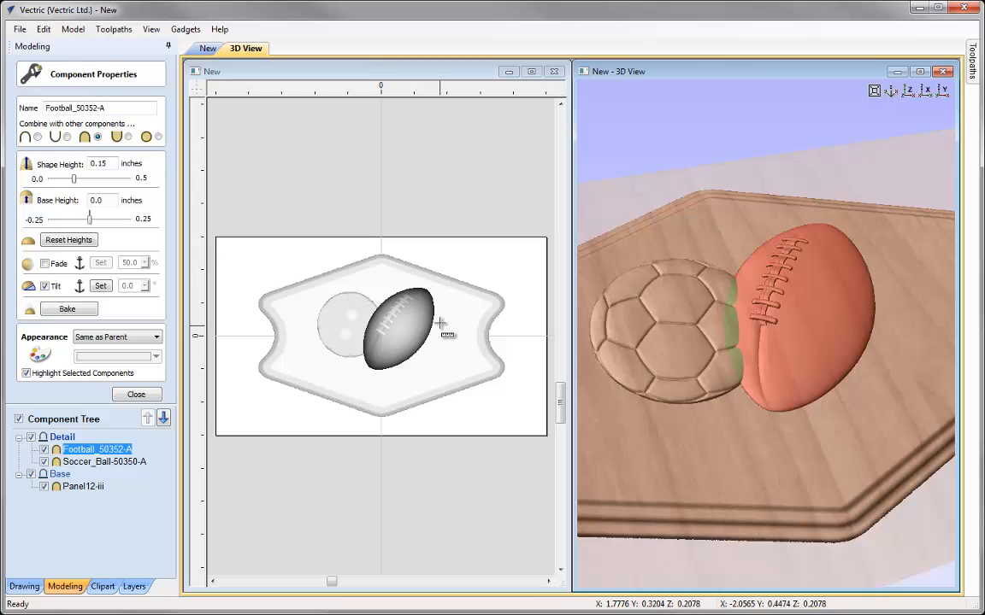
left_click(440, 324)
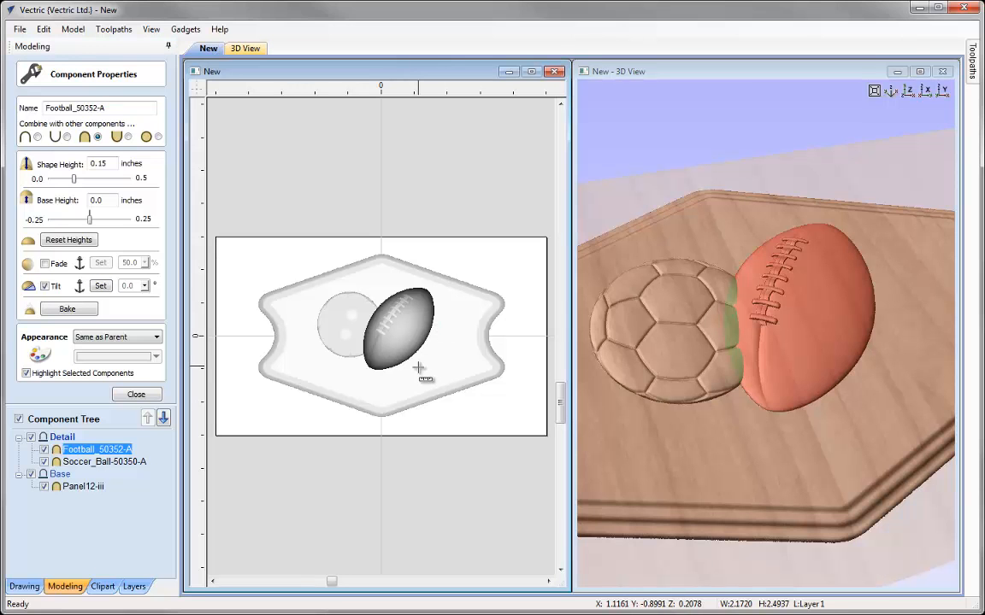
left_click(350, 326)
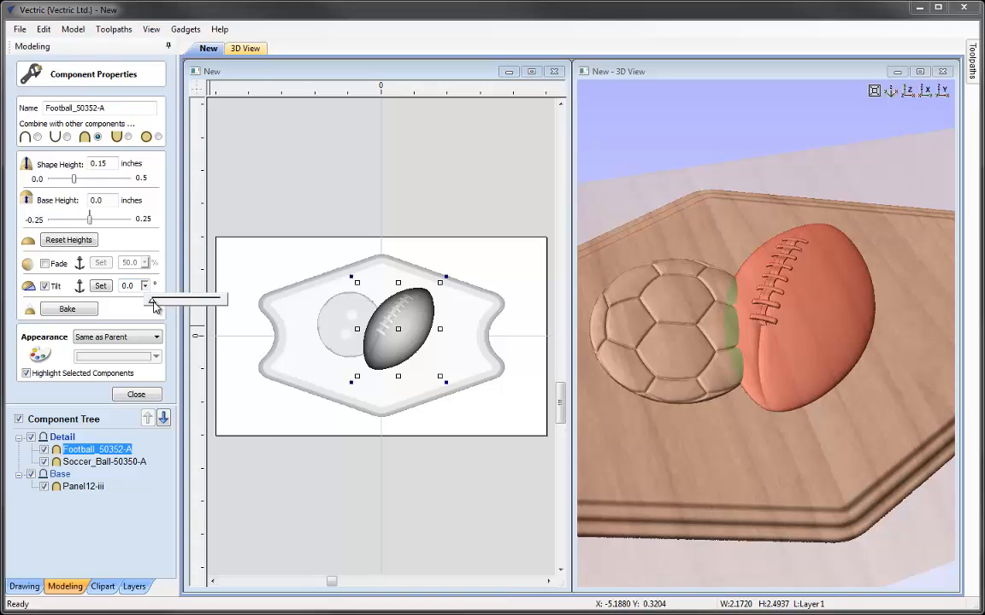
left_click_drag(156, 302, 155, 304)
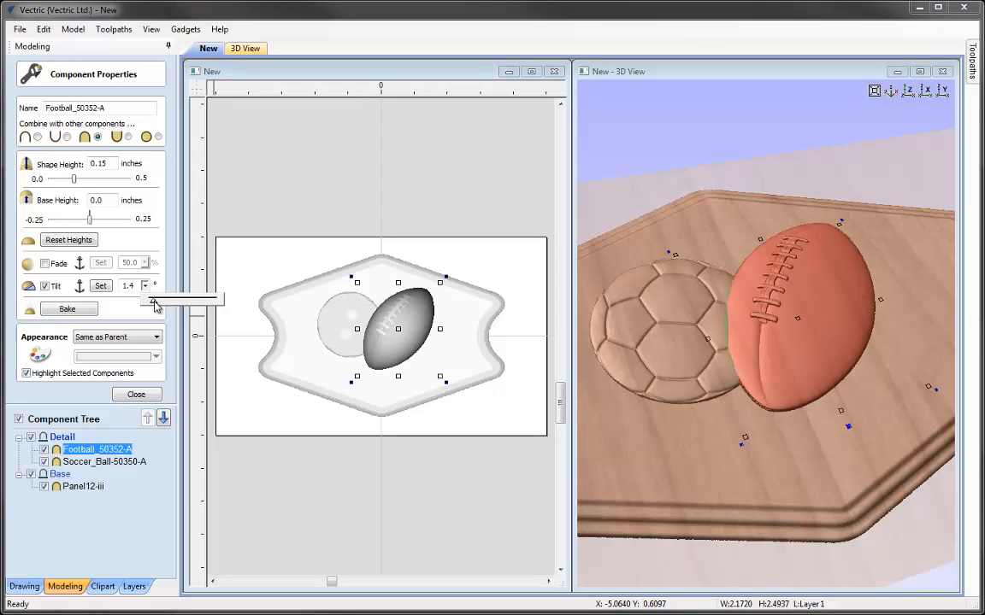
left_click_drag(154, 303, 156, 305)
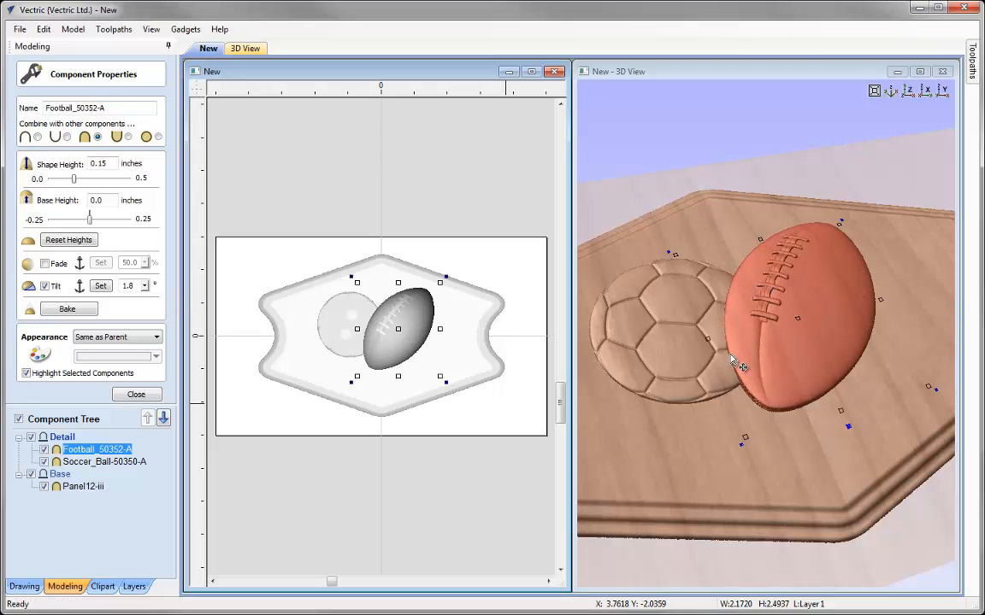
left_click_drag(706, 436, 606, 383)
left_click_drag(717, 429, 719, 304)
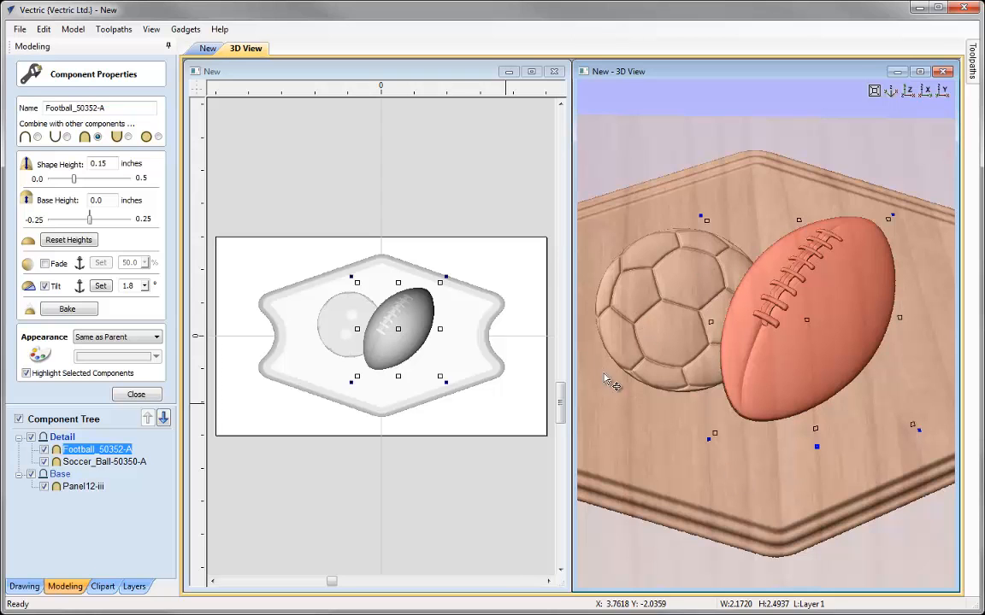
left_click(909, 91)
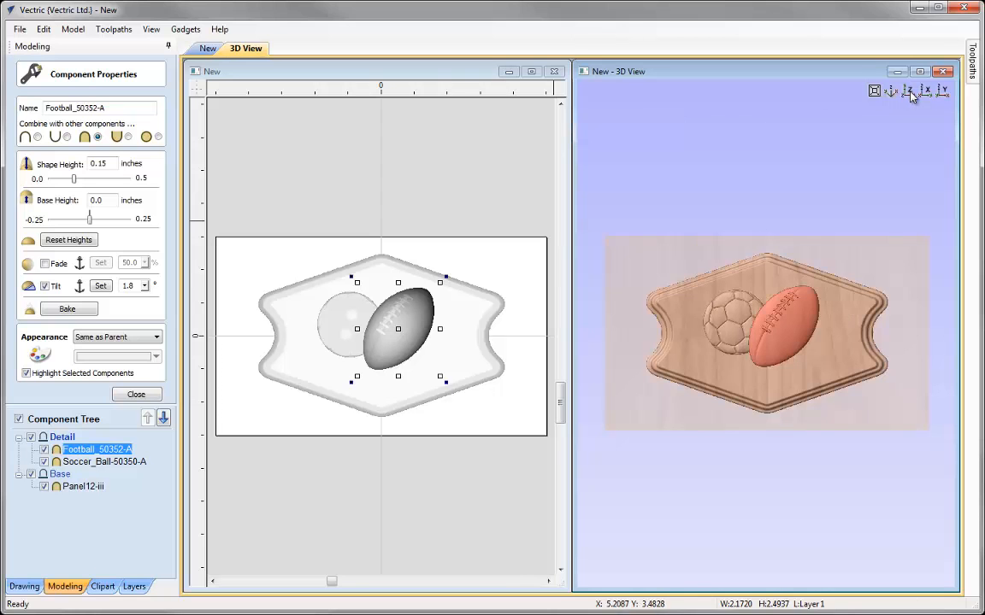
left_click(136, 395)
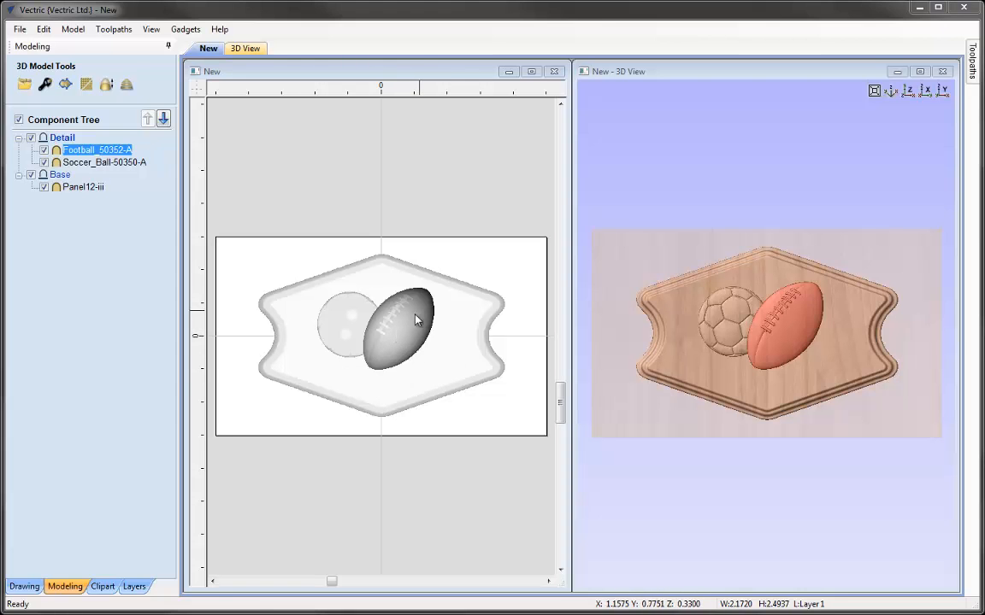
Select the football and soccer ball together and centre them in the material both horizontally and vertically
left_click(345, 340, "shift")
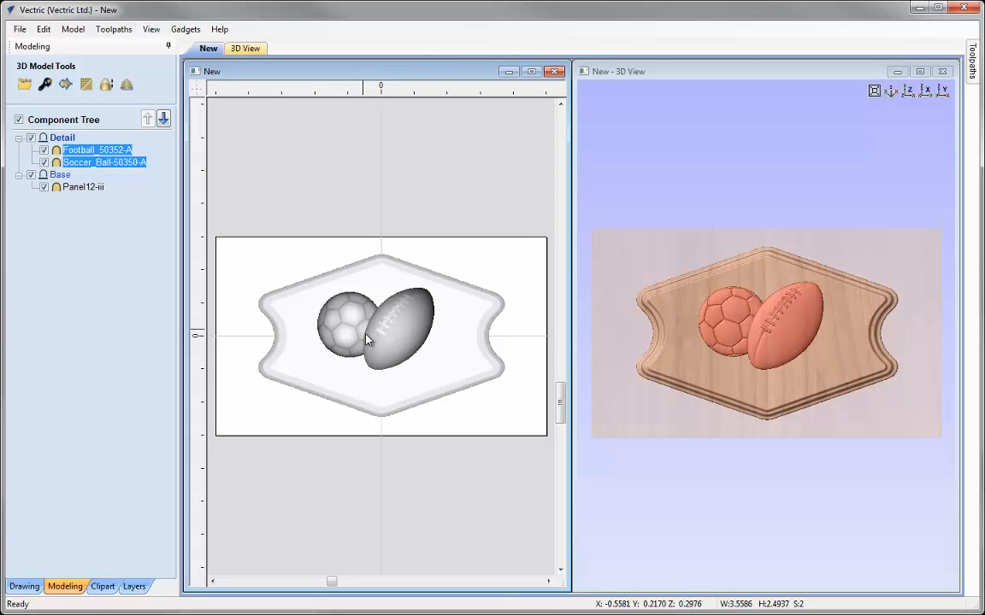
left_click(25, 588)
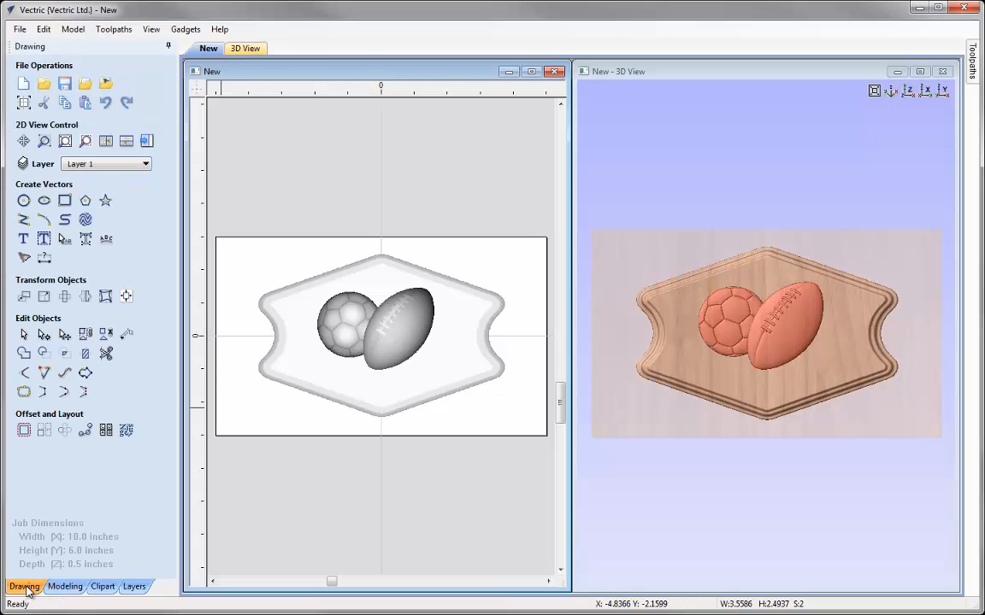
left_click(127, 296)
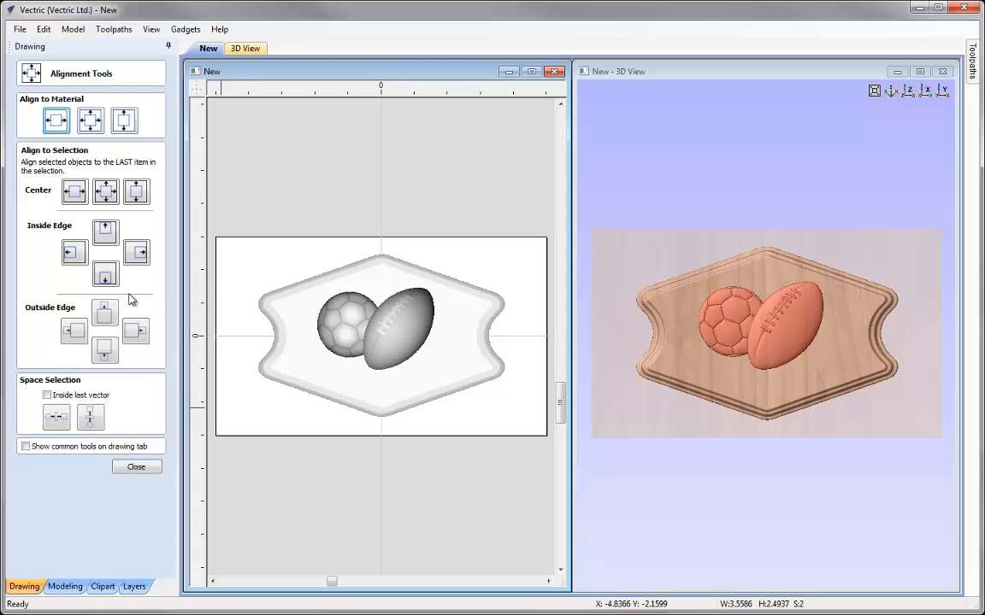
left_click(92, 120)
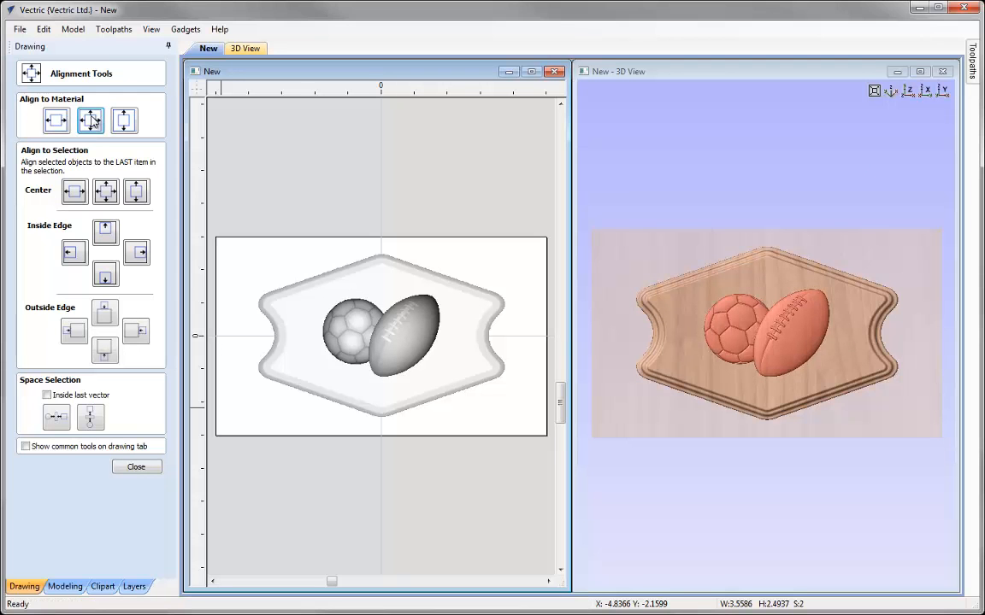
left_click(136, 467)
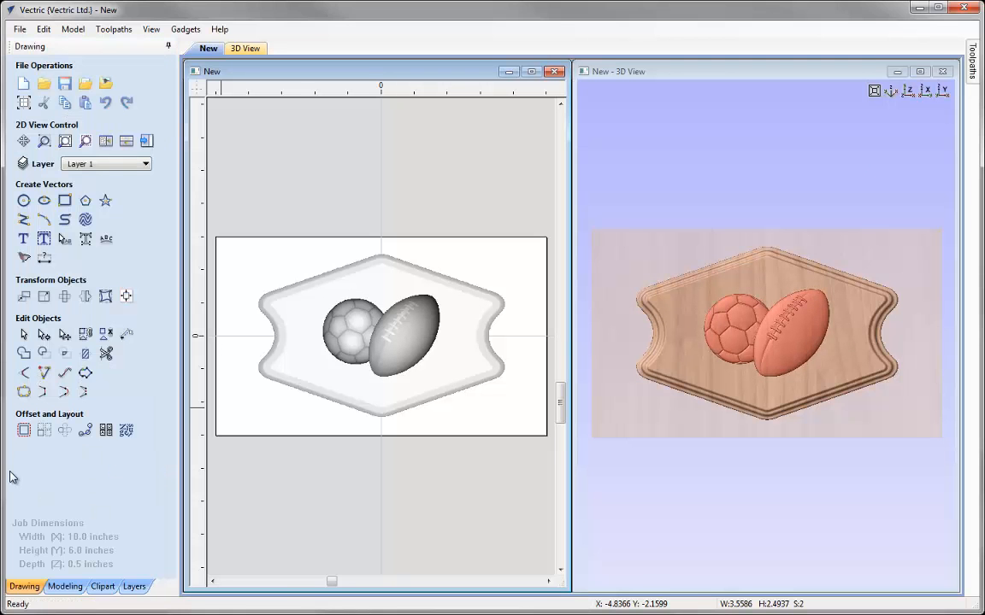
Add the Banner clipart from the Ribbons (Banners) library and maximize the 3D view
left_click(102, 587)
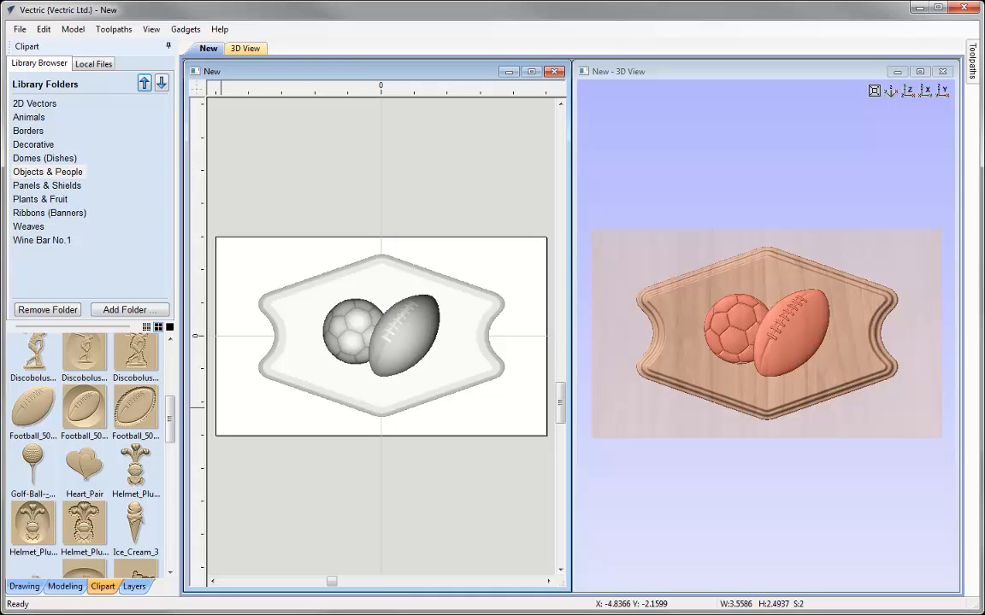
left_click(48, 213)
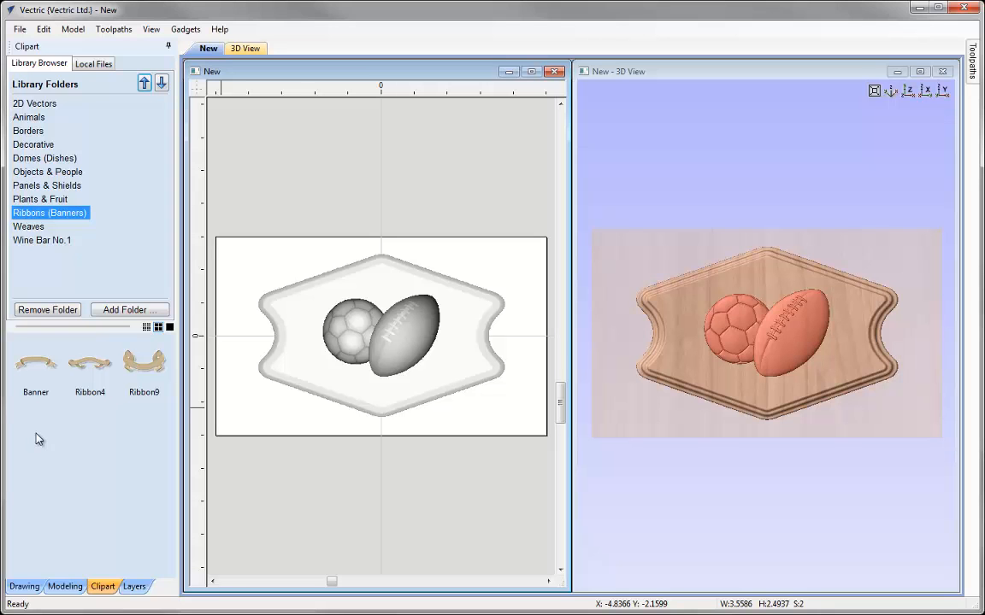
double_click(31, 367)
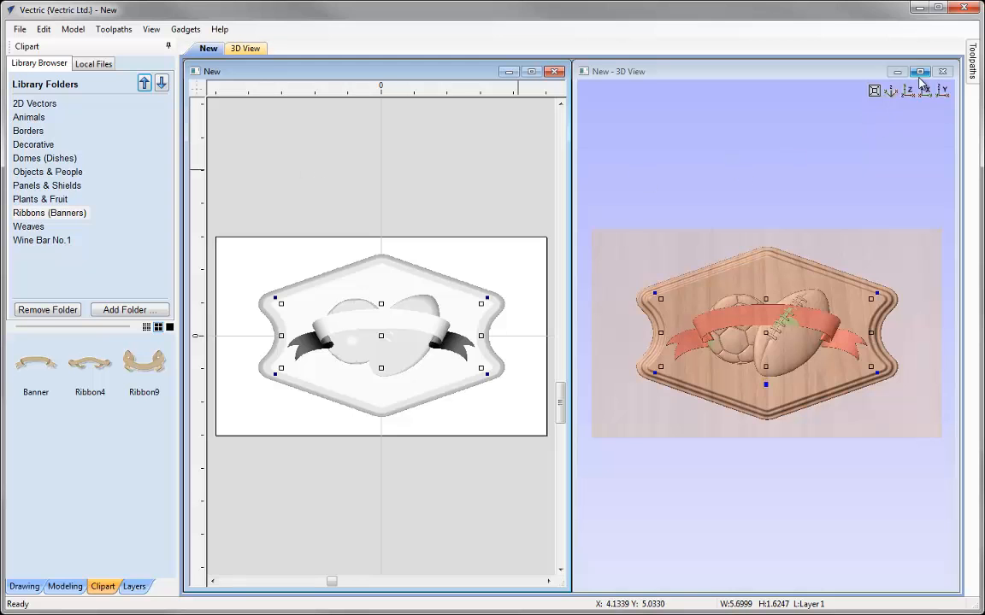
double_click(827, 72)
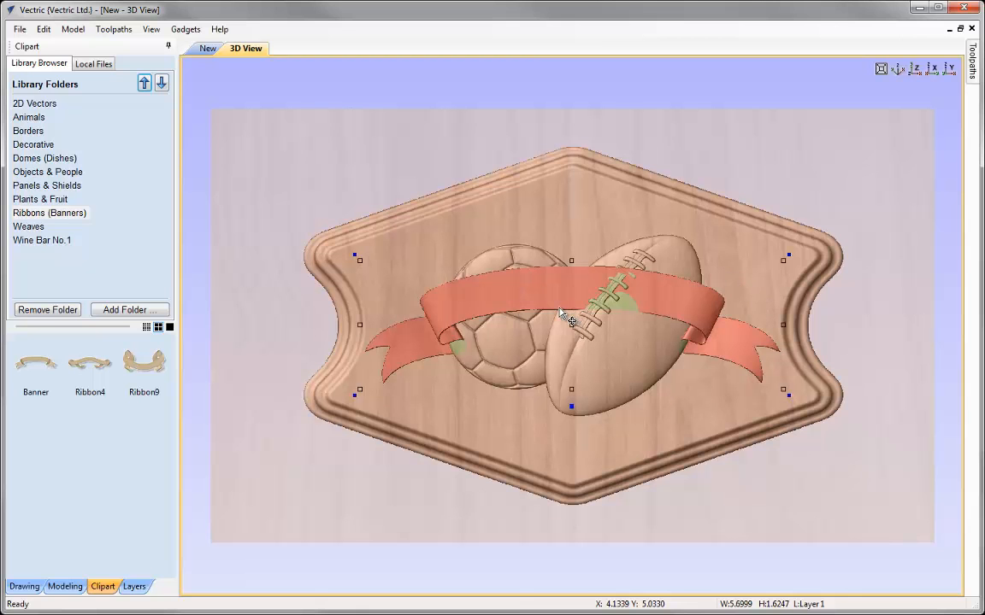
Flip the banner vertically about the job centre without creating a mirrored copy
left_click(28, 586)
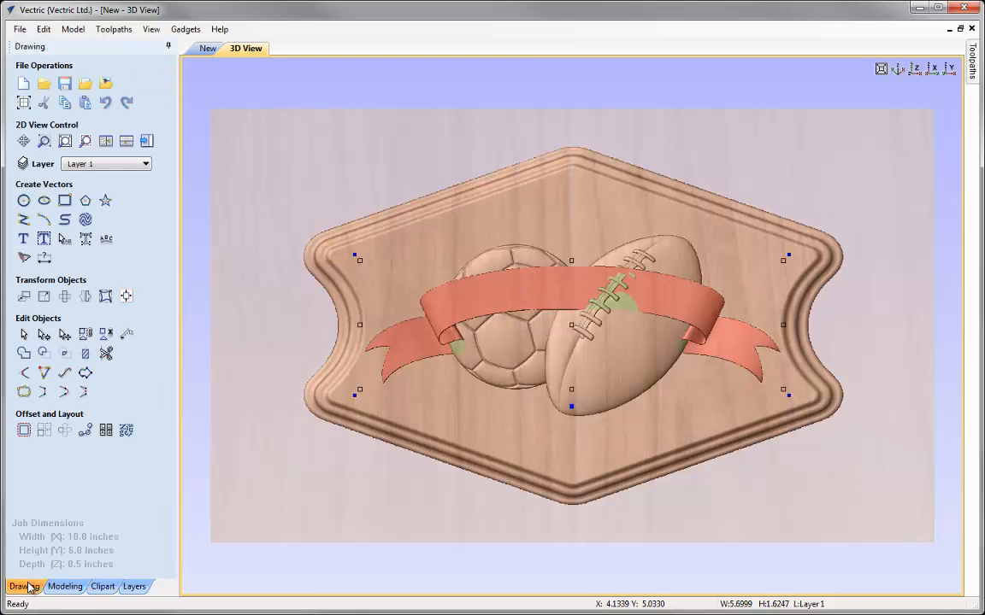
left_click(83, 298)
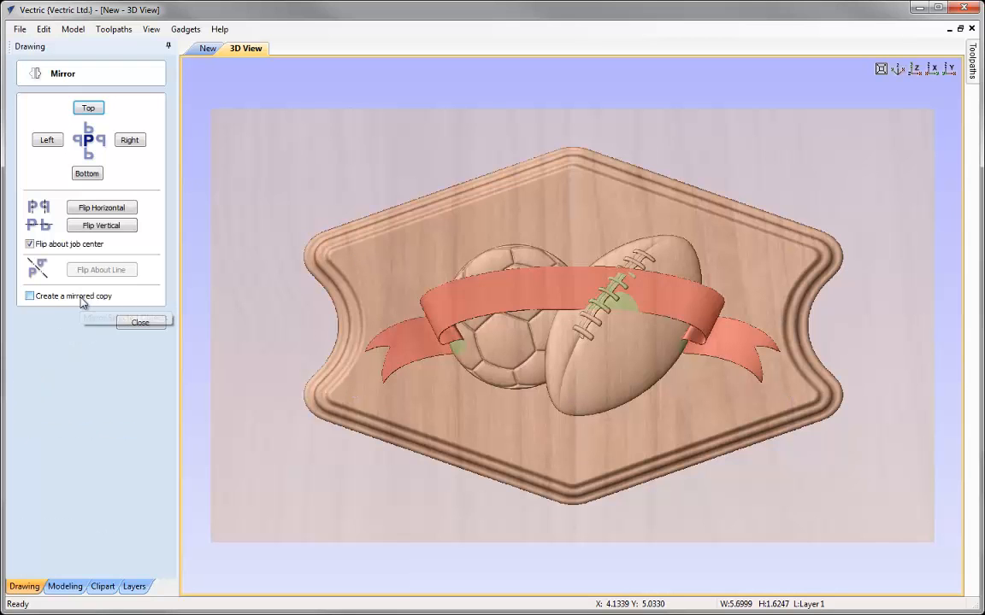
left_click(102, 226)
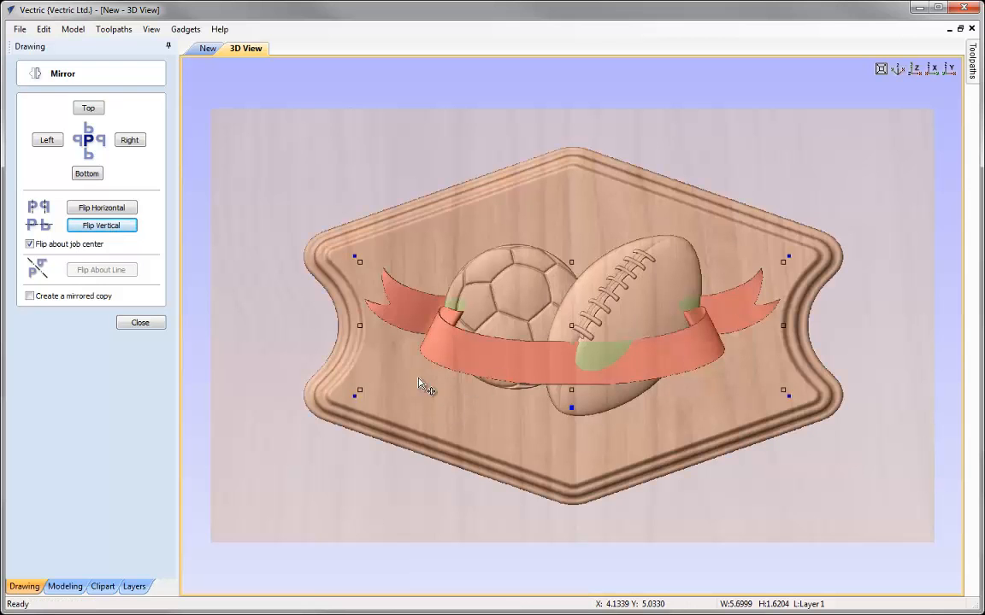
Close the mirror tool and move the banner straight down so it crosses the lower tip of the football
left_click(140, 323)
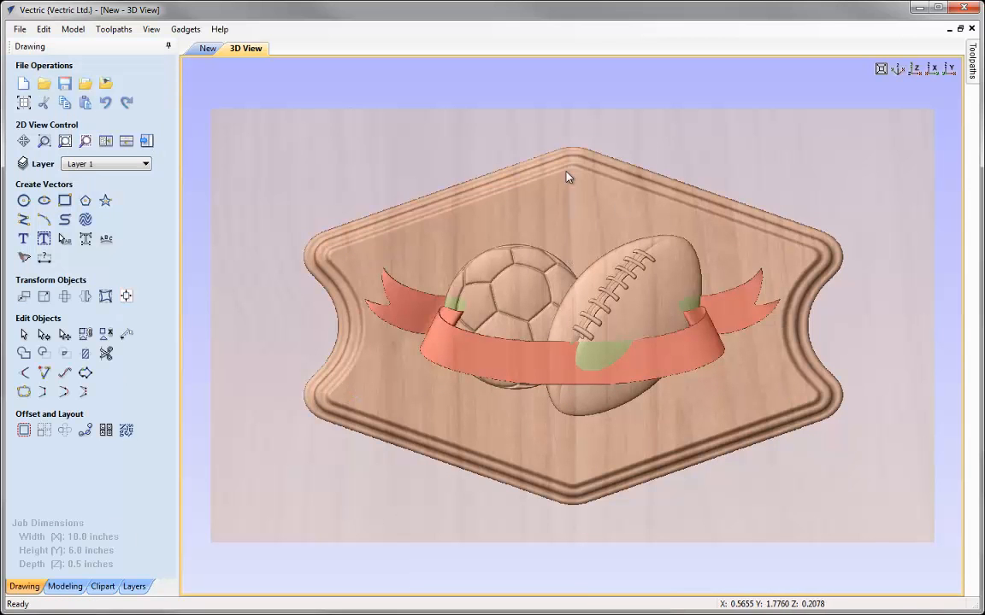
left_click(557, 365)
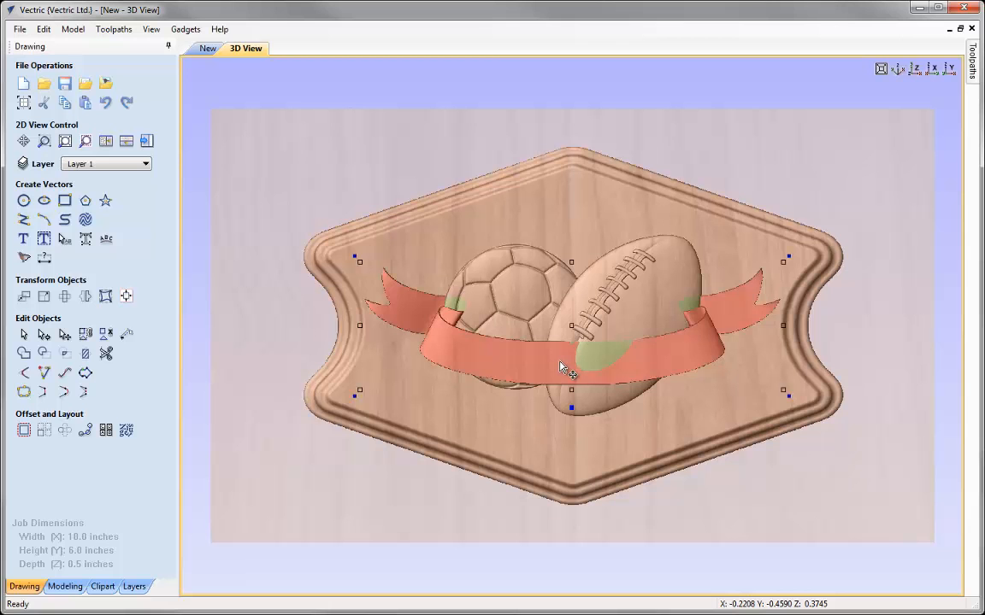
left_click_drag(561, 367, 562, 420)
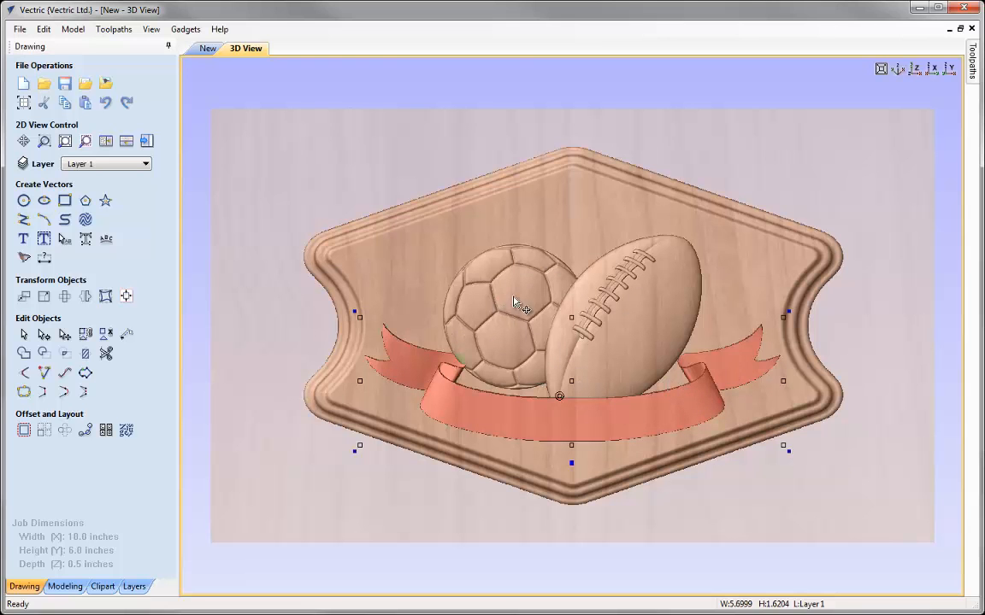
Move the soccer ball up clear of the banner, enlarge it to about 2.12 inches square, and deselect it
left_click(506, 345)
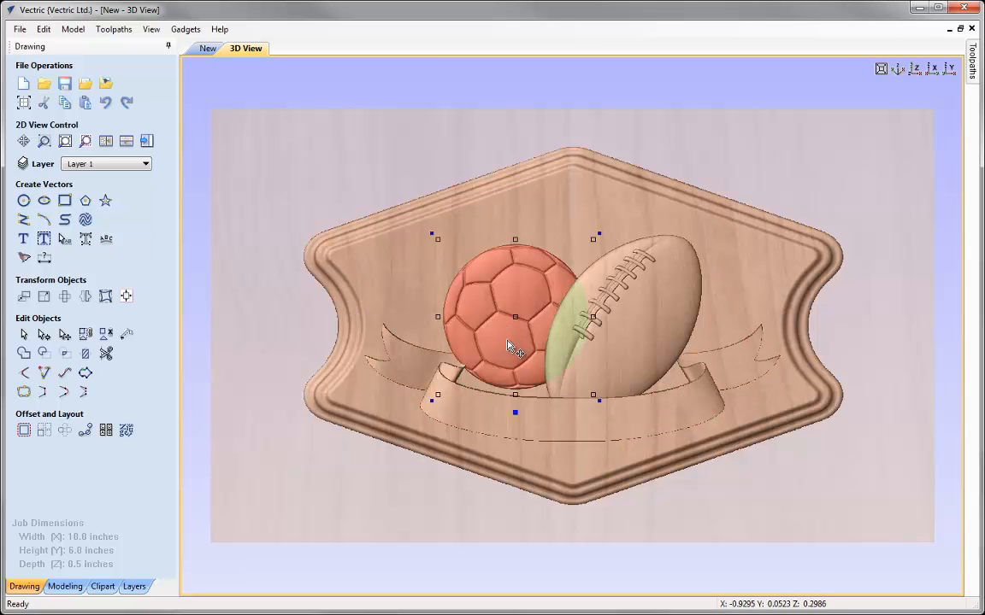
mouse_move(506, 344)
left_mouse_down()
mouse_move(516, 334)
mouse_move(505, 334)
left_mouse_up()
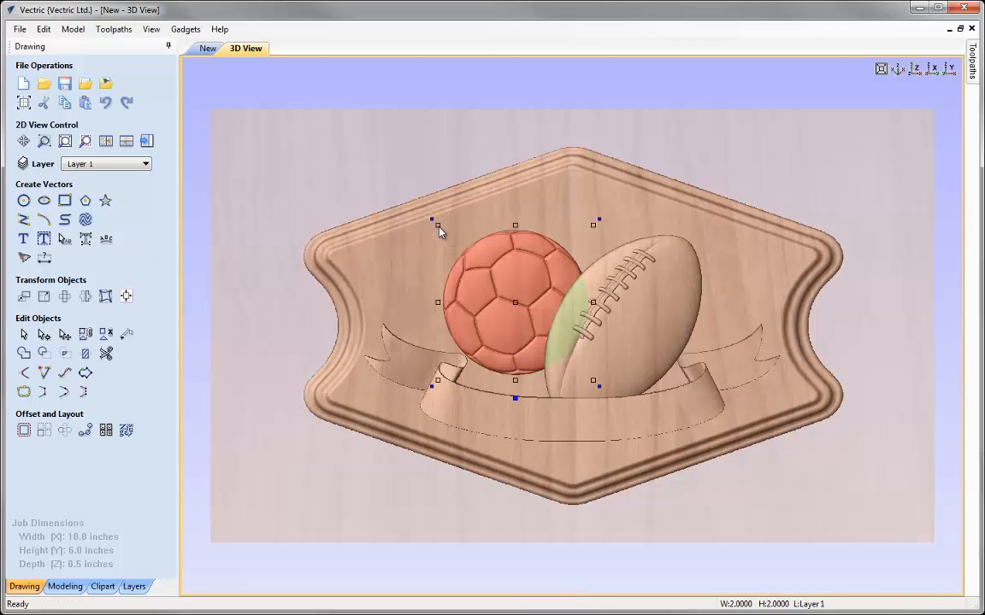
left_click_drag(438, 227, 435, 219)
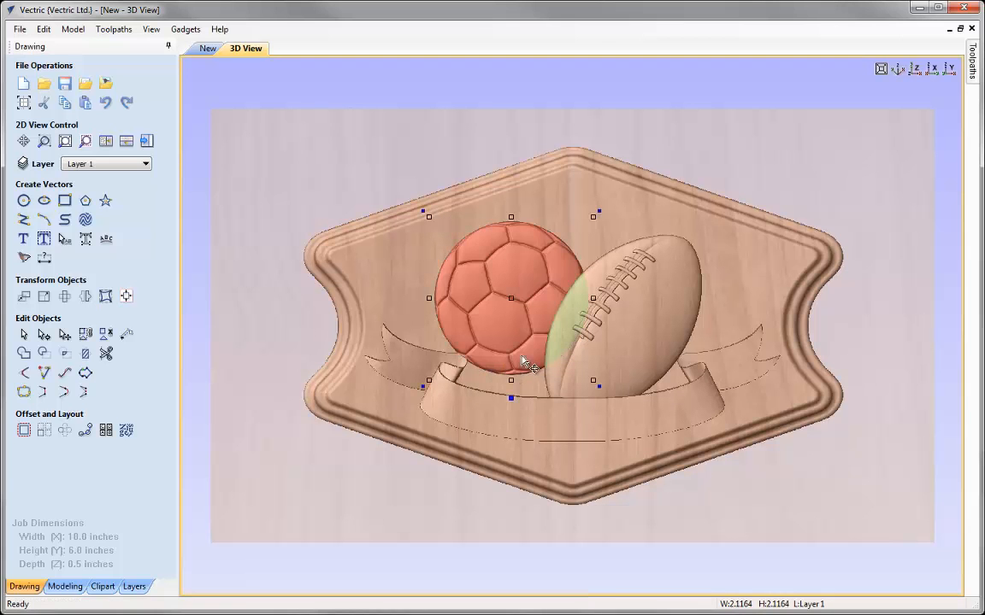
left_click_drag(524, 336, 525, 323)
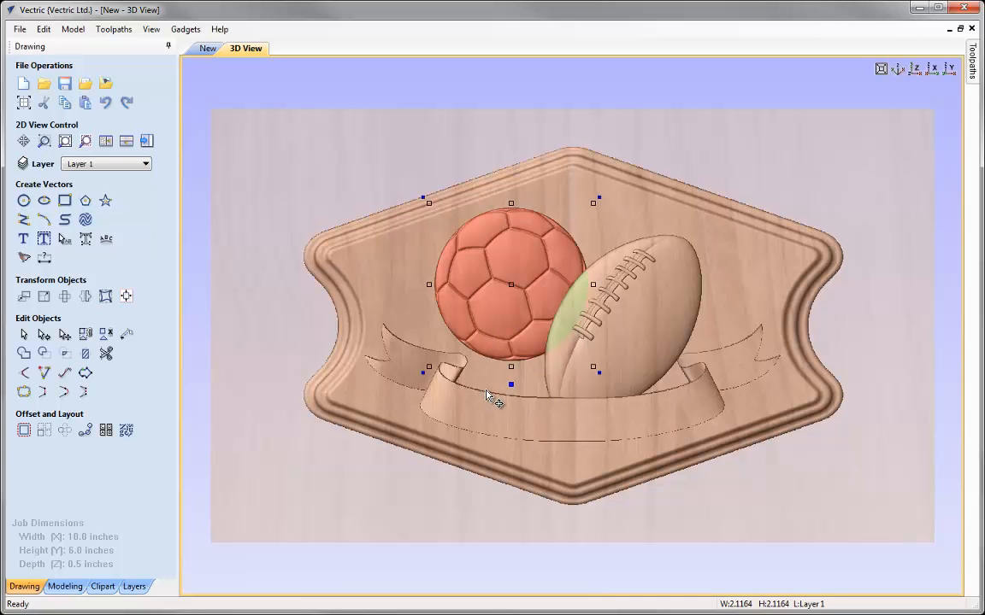
left_click_drag(449, 523, 637, 459)
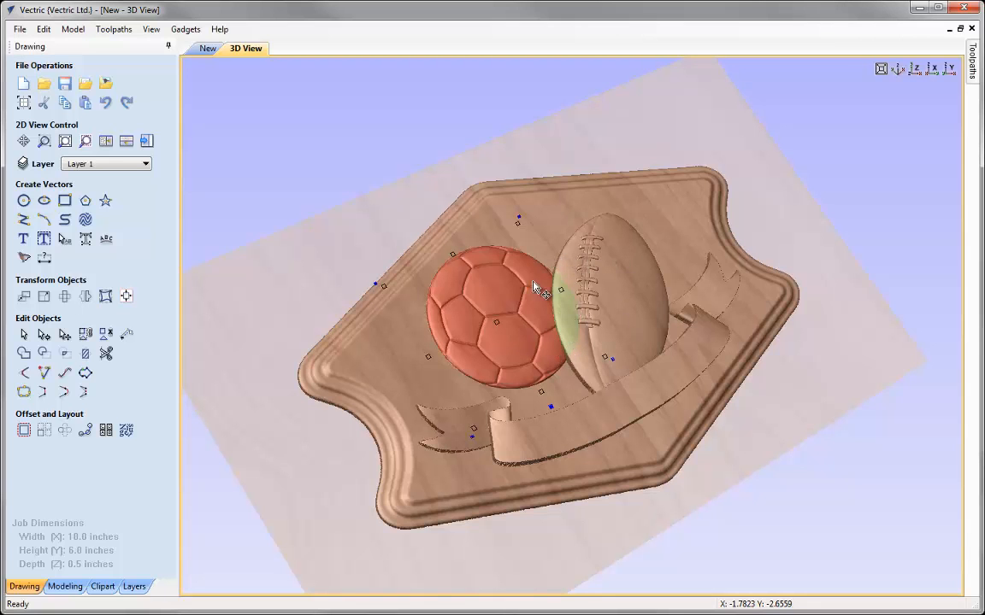
left_click(565, 525)
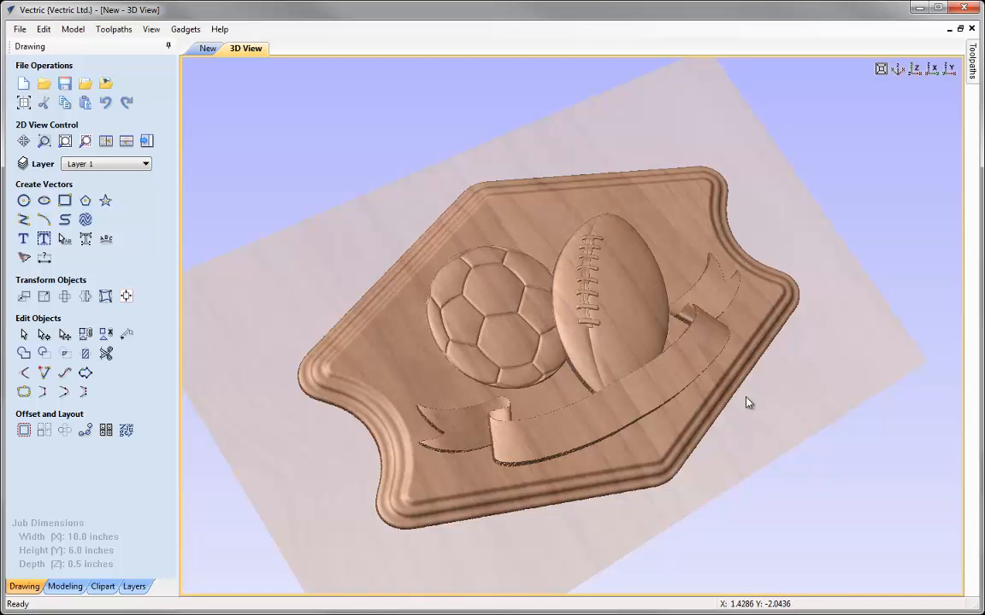
left_click(915, 72)
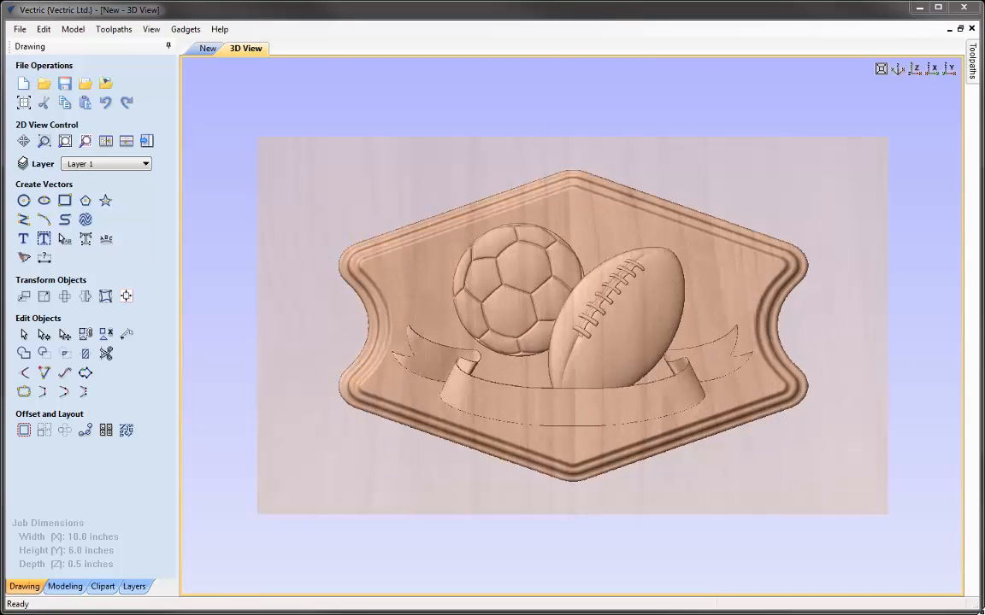
Open the banner's component properties and set its shape height to 0.2 inches
left_click_drag(569, 510, 576, 193)
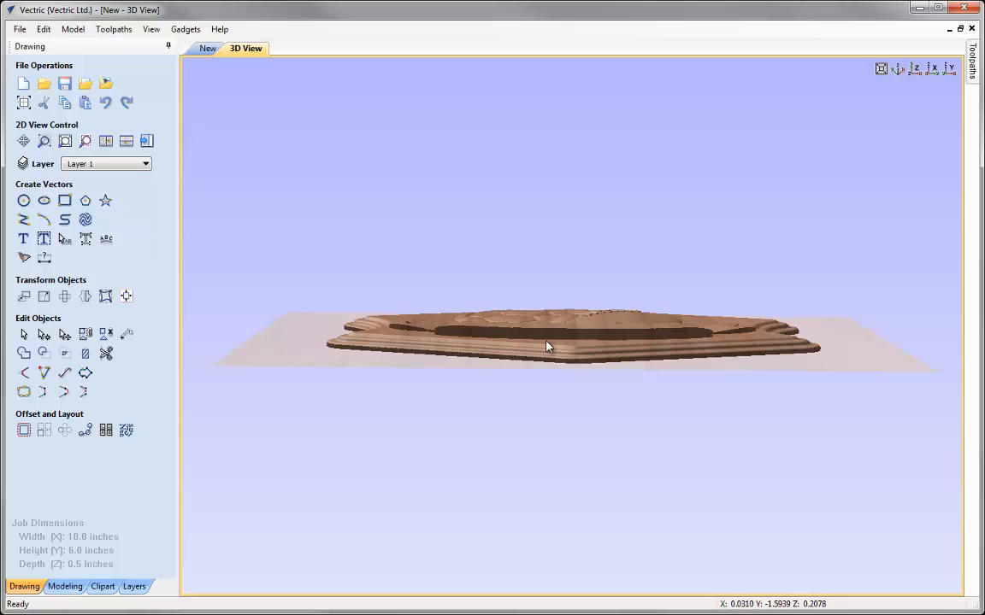
left_click_drag(576, 346, 675, 525)
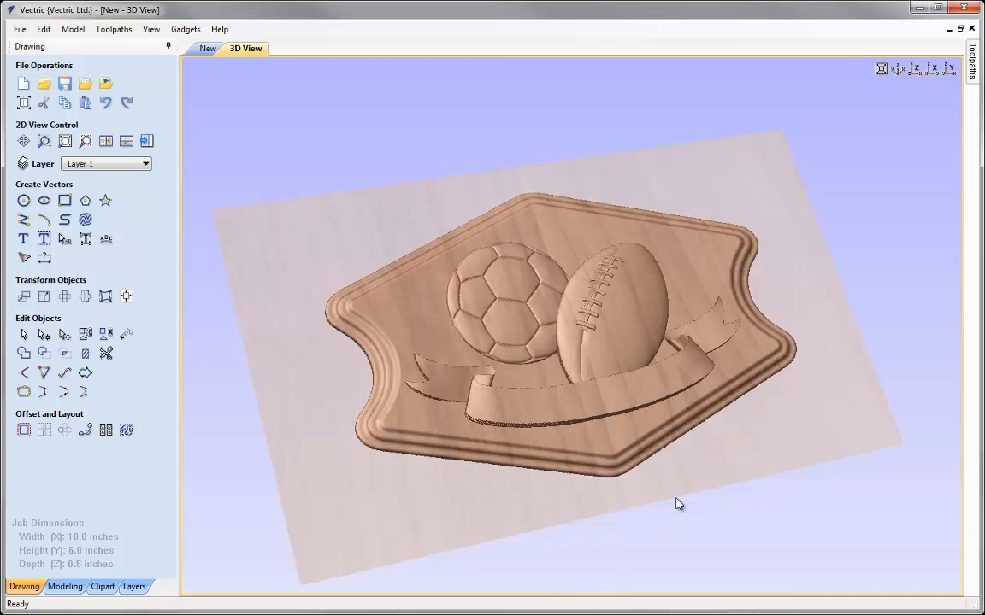
left_click(897, 68)
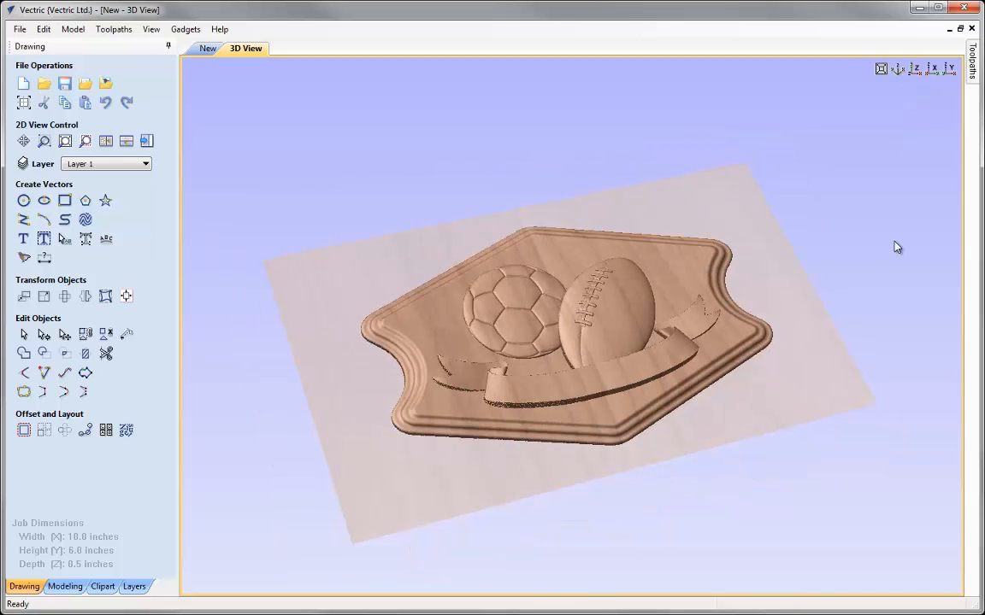
left_click(550, 387)
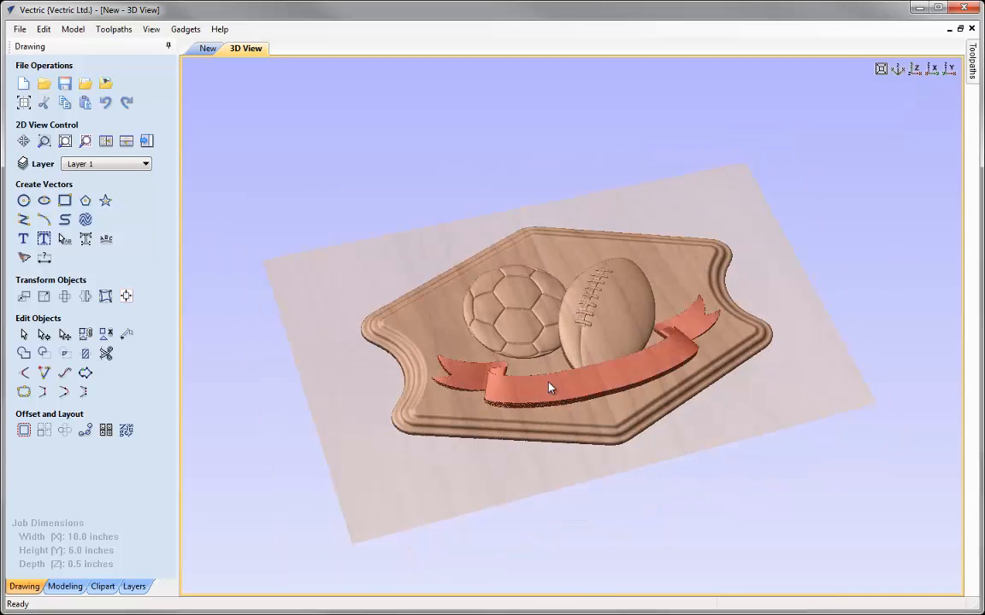
left_click(550, 387)
right_click(611, 425)
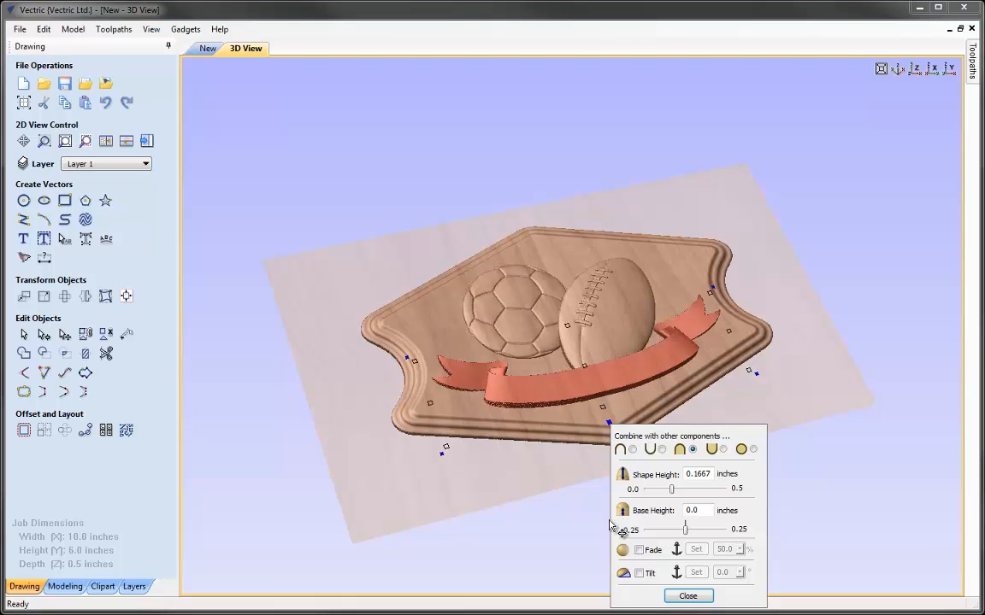
left_click_drag(715, 436, 282, 72)
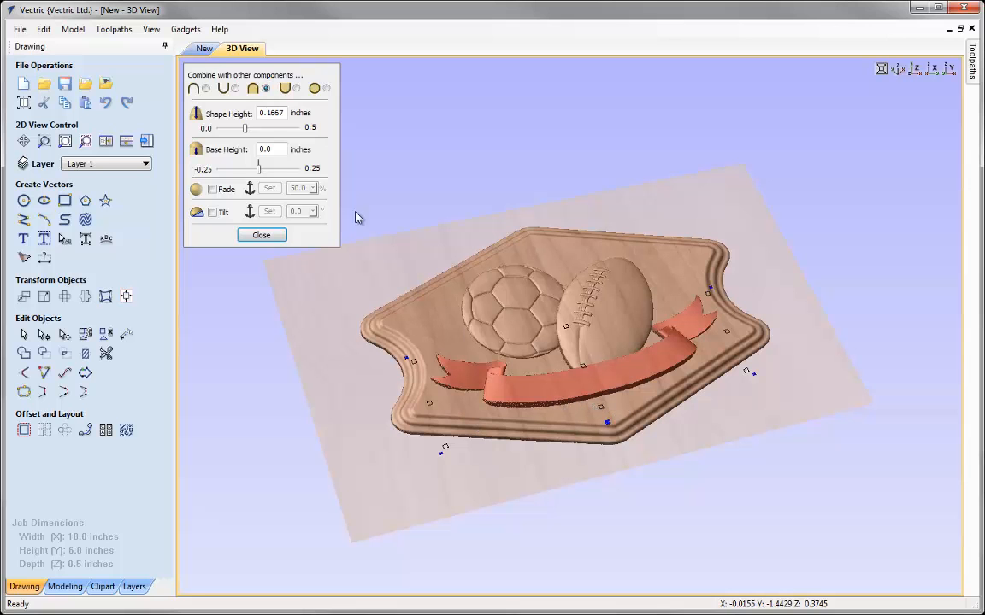
left_click_drag(297, 117, 299, 117)
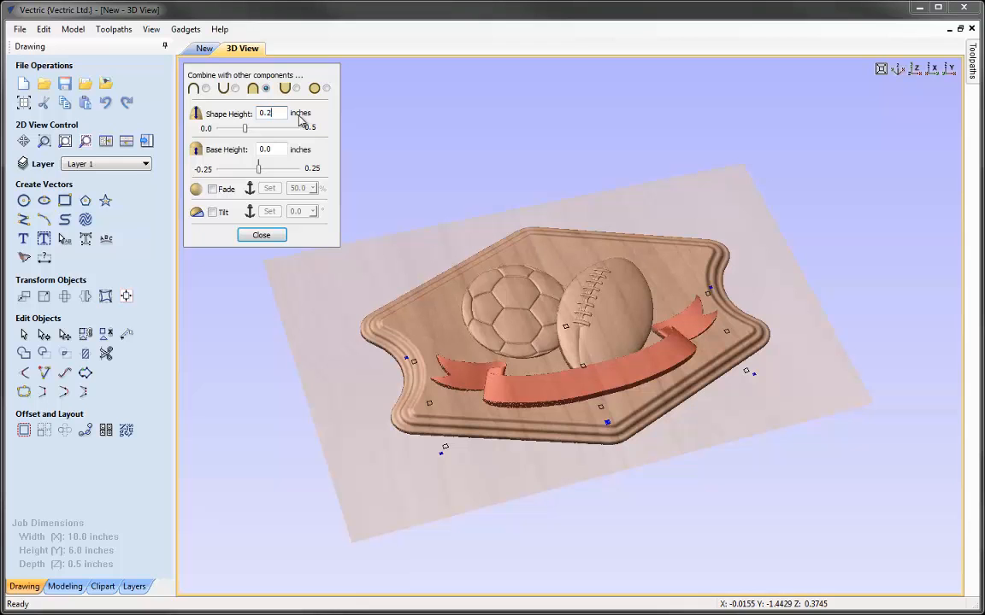
type("2")
key("Return")
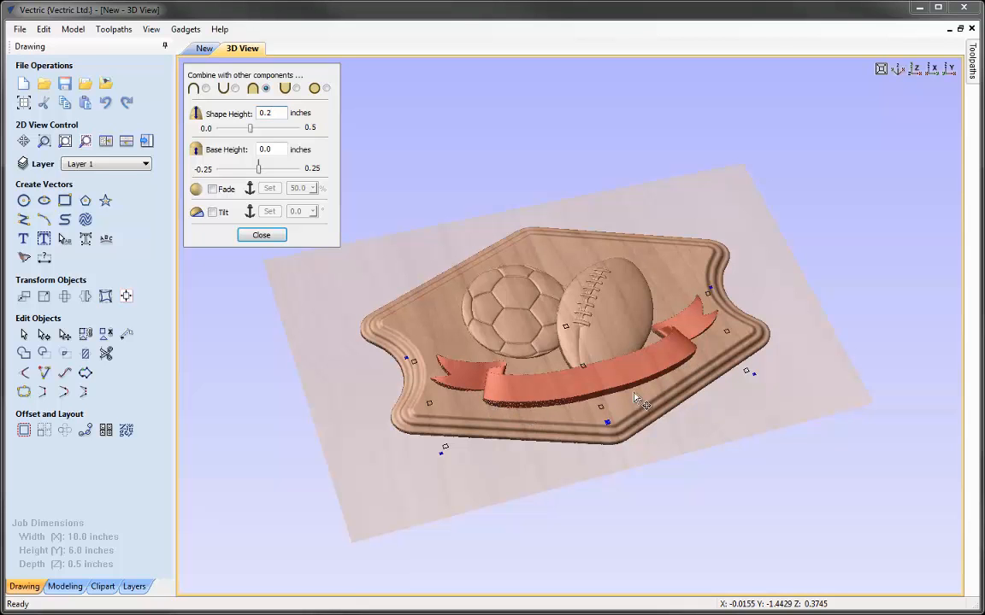
Fade the banner by 50%, with the fade direction running from the plaque's upper point to just below its lower point
left_click(212, 189)
left_click(269, 188)
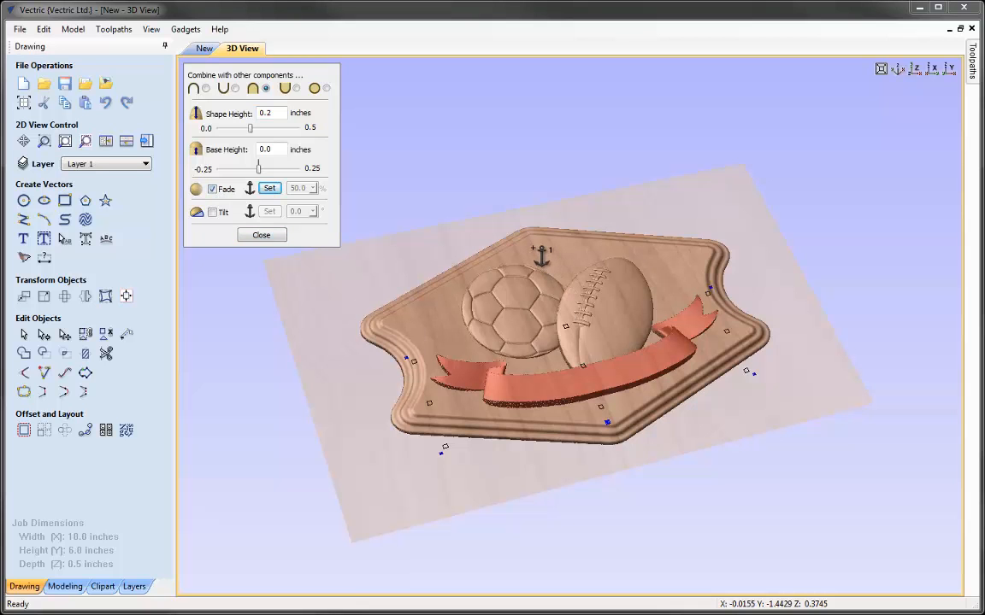
left_click(534, 248)
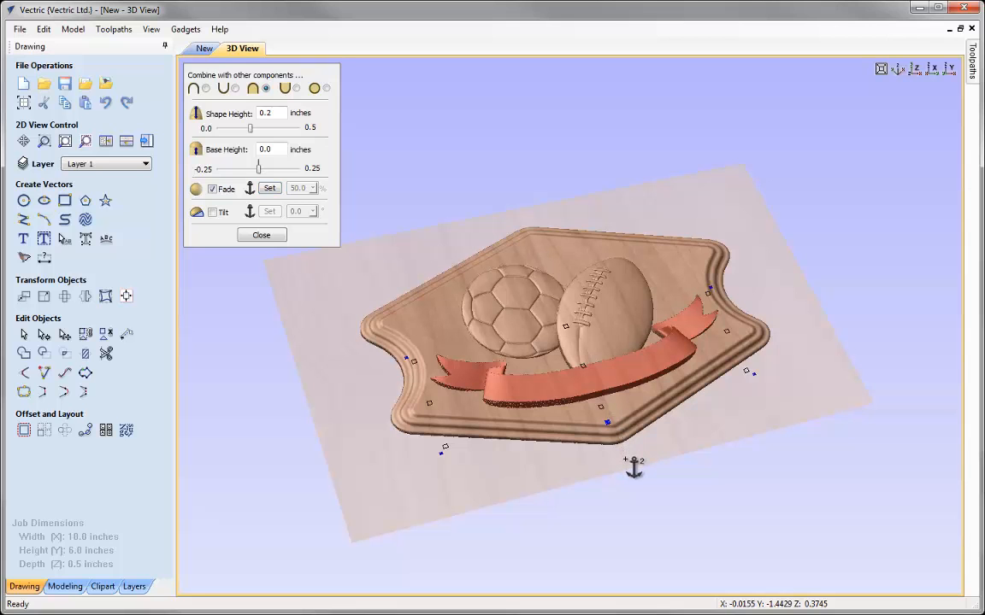
left_click(626, 462)
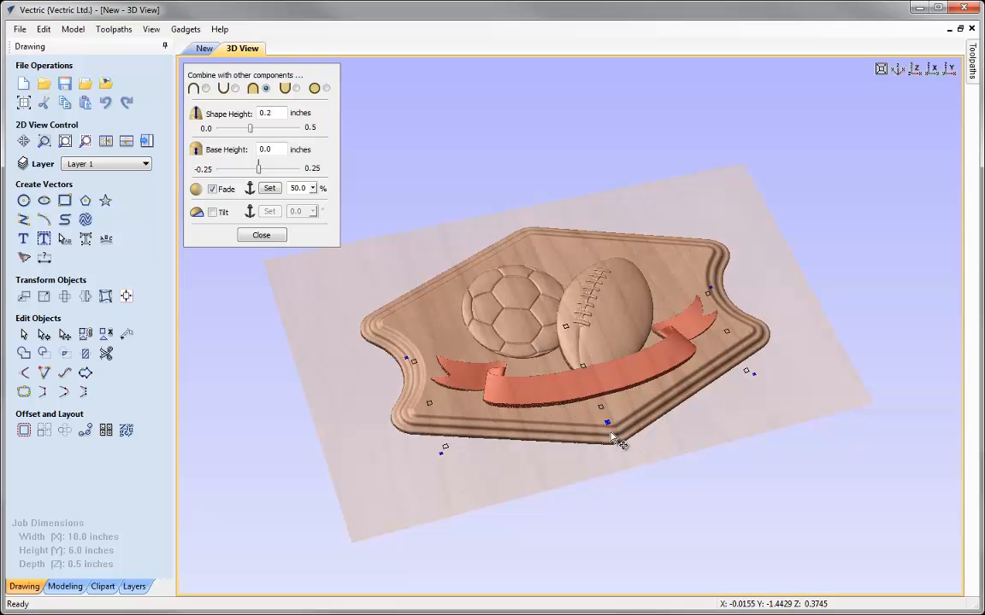
left_click_drag(628, 363, 622, 322)
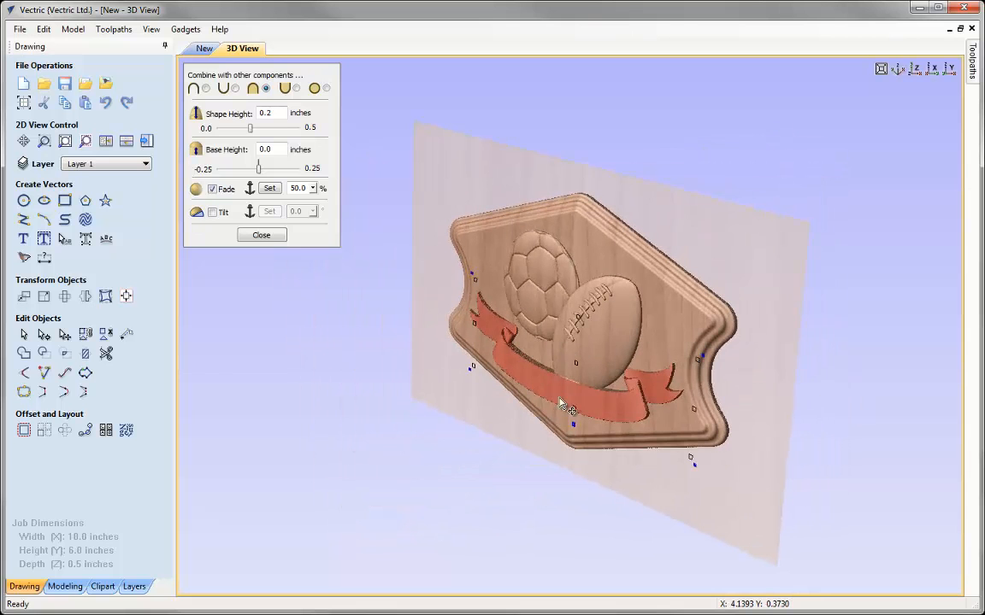
scroll(505, 368, "up", 2)
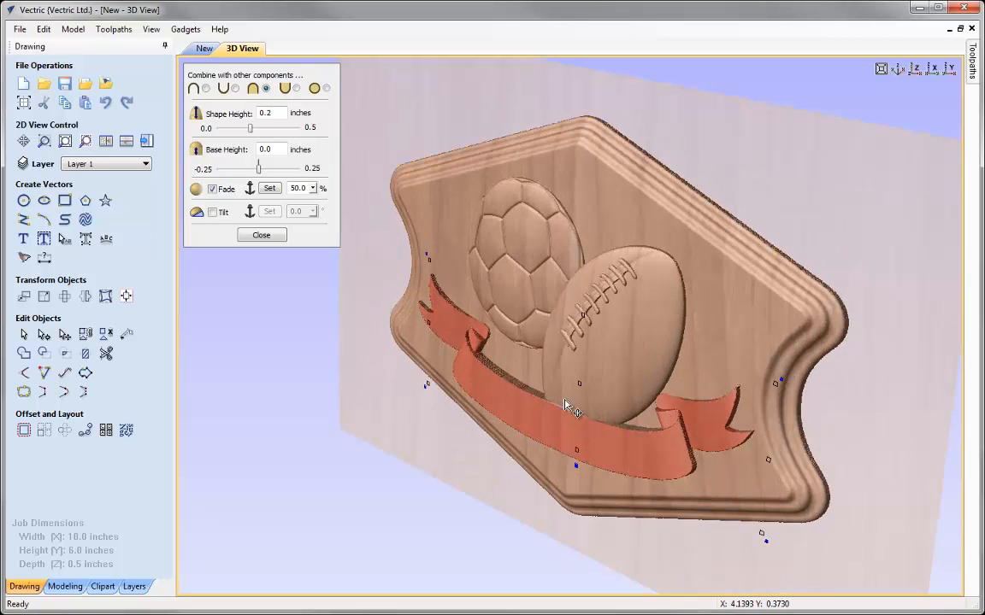
scroll(603, 344, "up", 2)
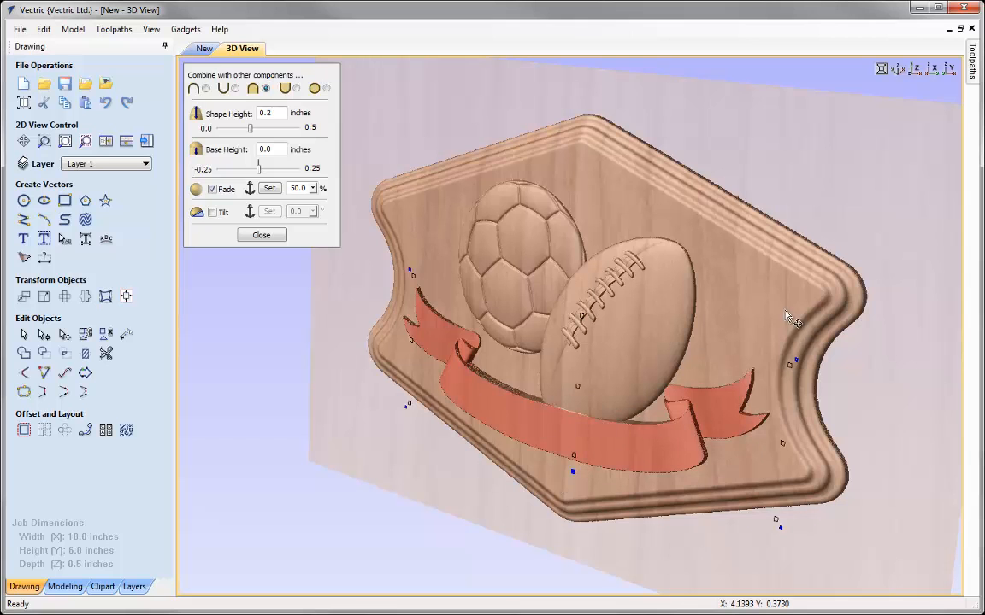
Enable a fade on the football, with the fade direction ending just below the banner
left_click(897, 73)
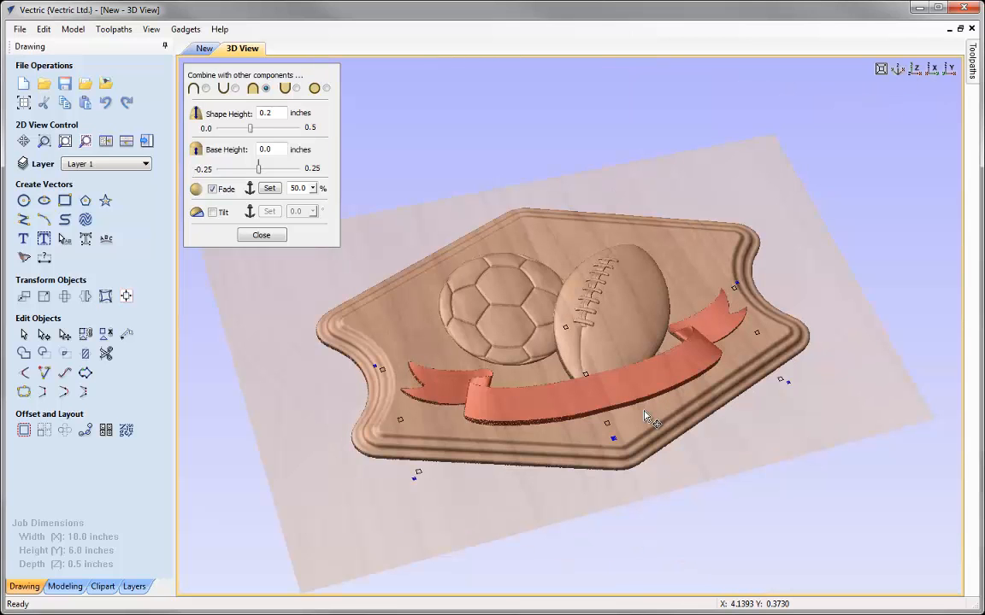
left_click(624, 287)
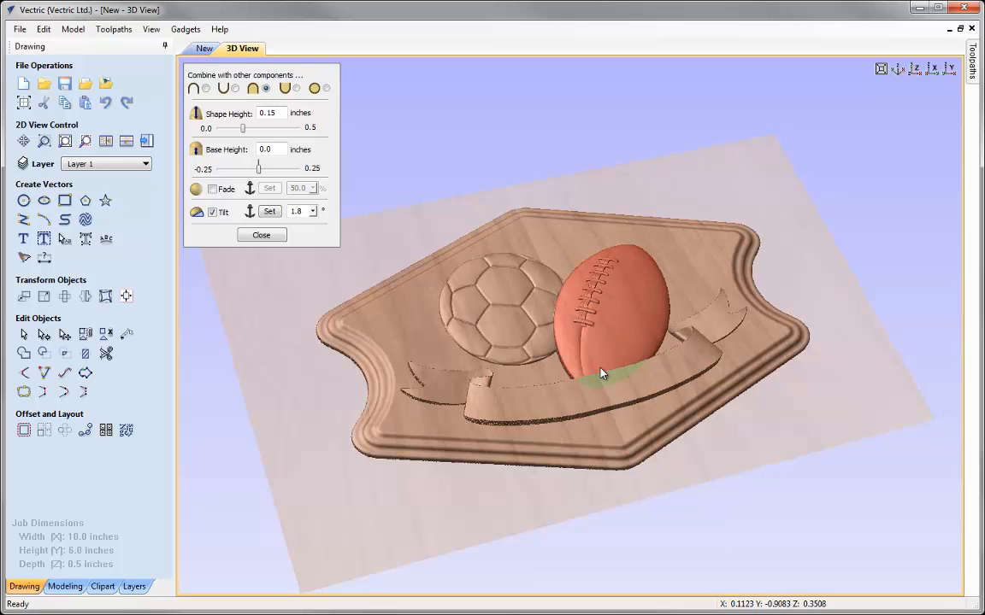
left_click(212, 190)
left_click(269, 188)
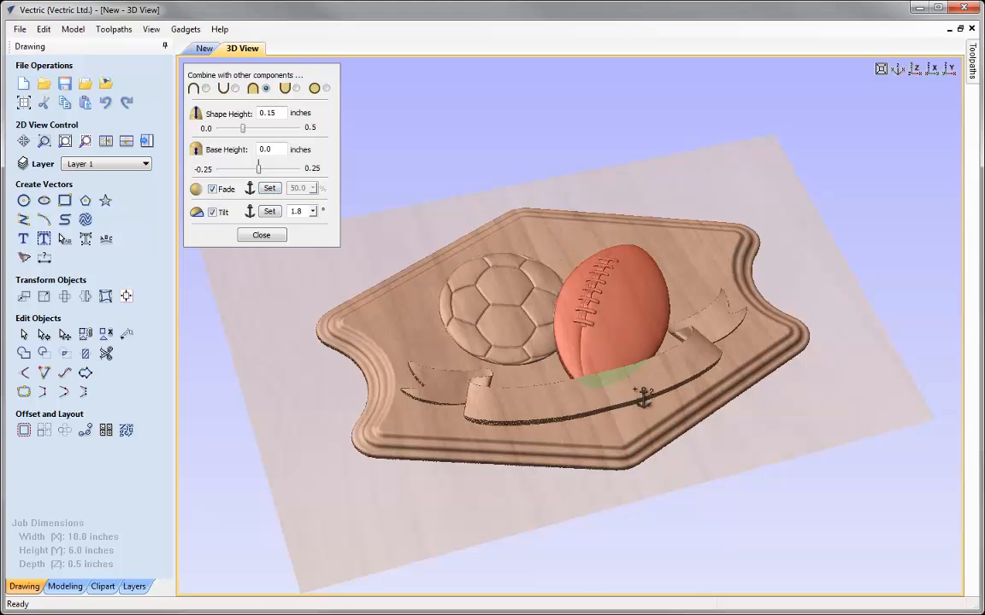
left_click(636, 419)
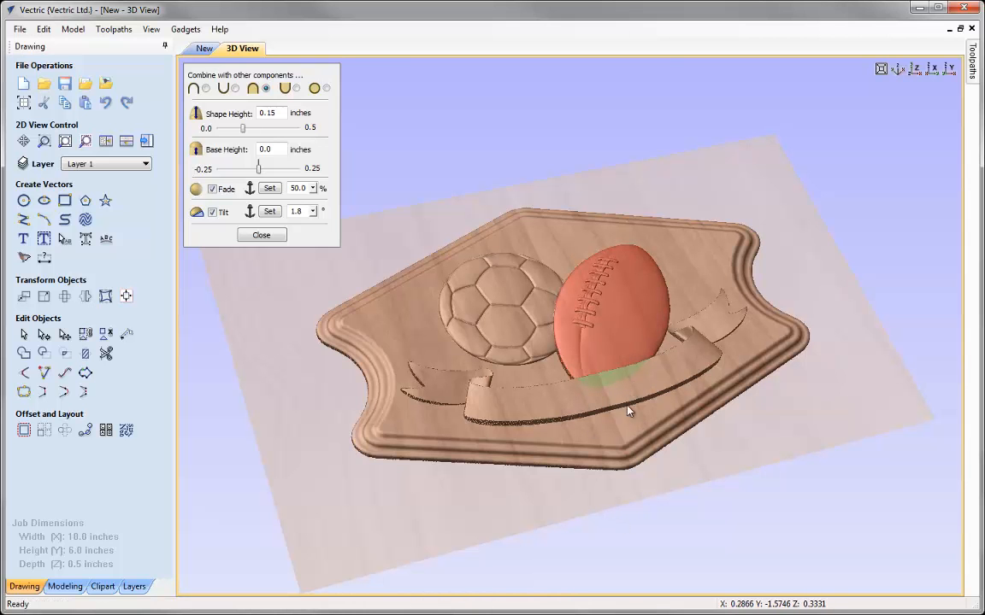
left_click_drag(627, 414, 626, 530)
right_click_drag(626, 530, 606, 433)
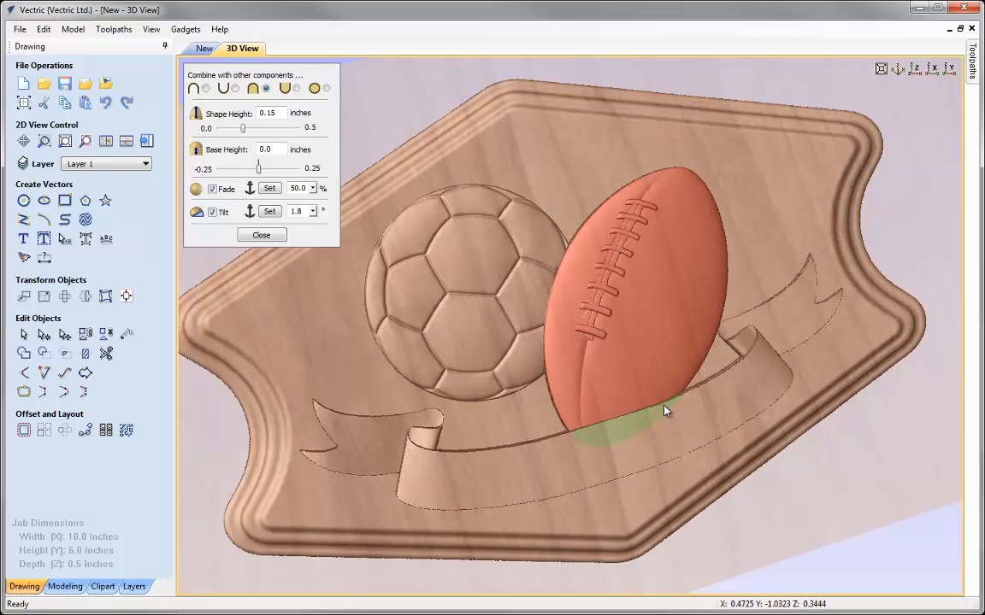
Set the football's fade to 87% and close its properties
left_click(313, 188)
left_click_drag(322, 208, 347, 203)
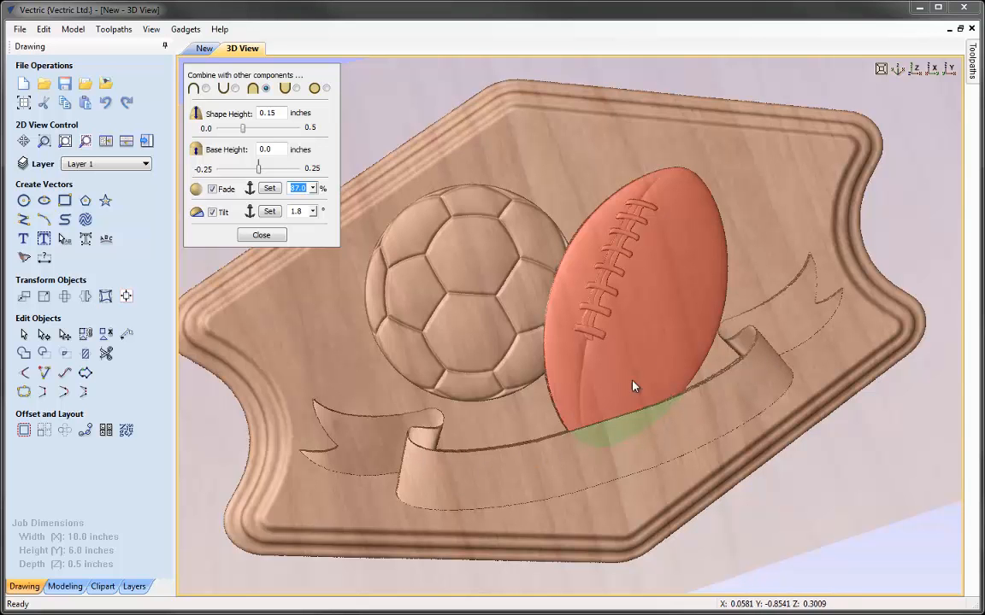
left_click_drag(792, 506, 530, 348)
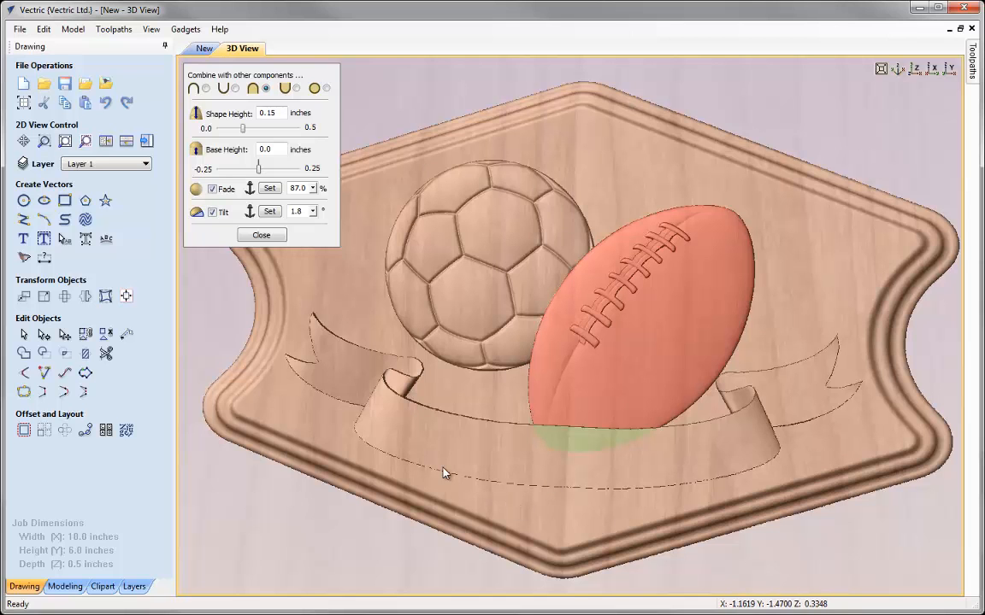
left_click(899, 70)
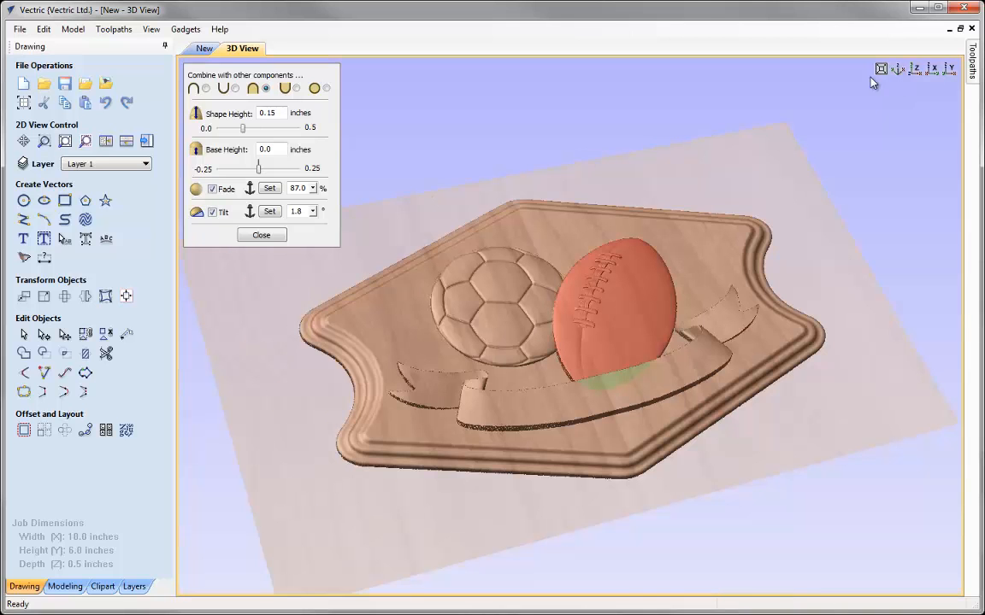
left_click_drag(210, 235, 209, 235)
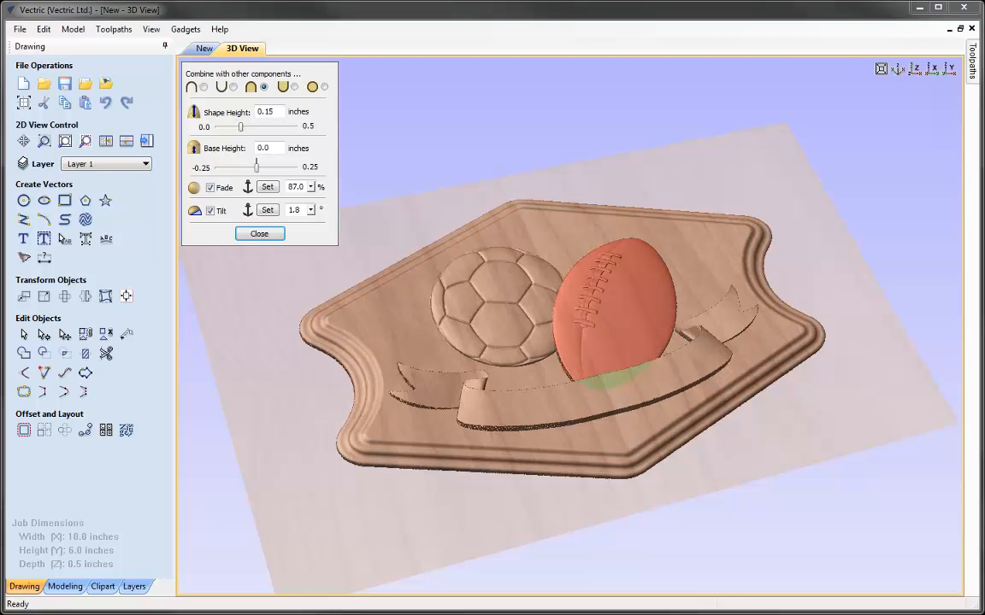
left_click(263, 237)
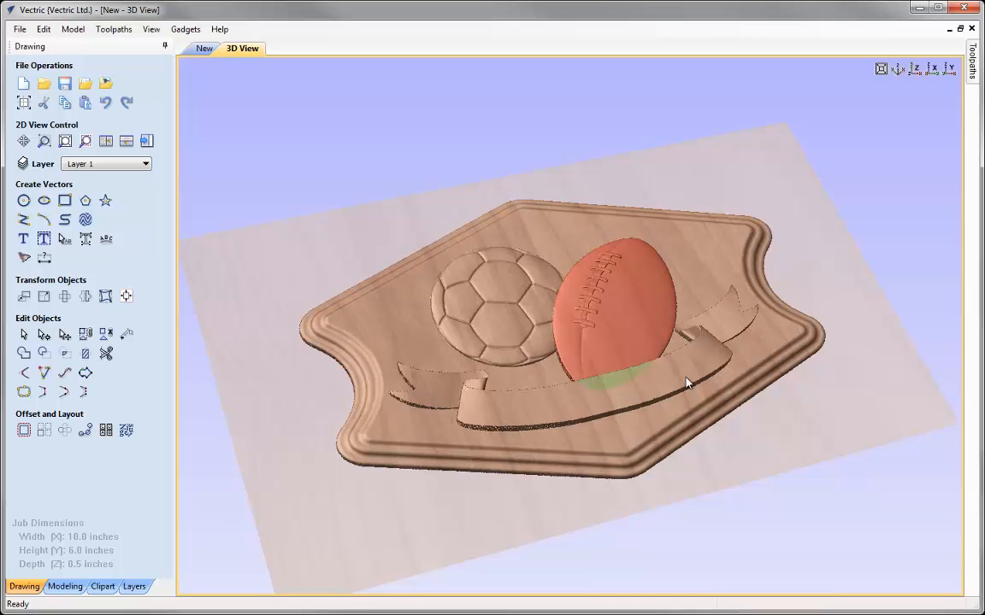
Apply the smoothing filter to the banner component at a mid-range amount with transparency preserved
left_click(486, 414)
left_click(67, 588)
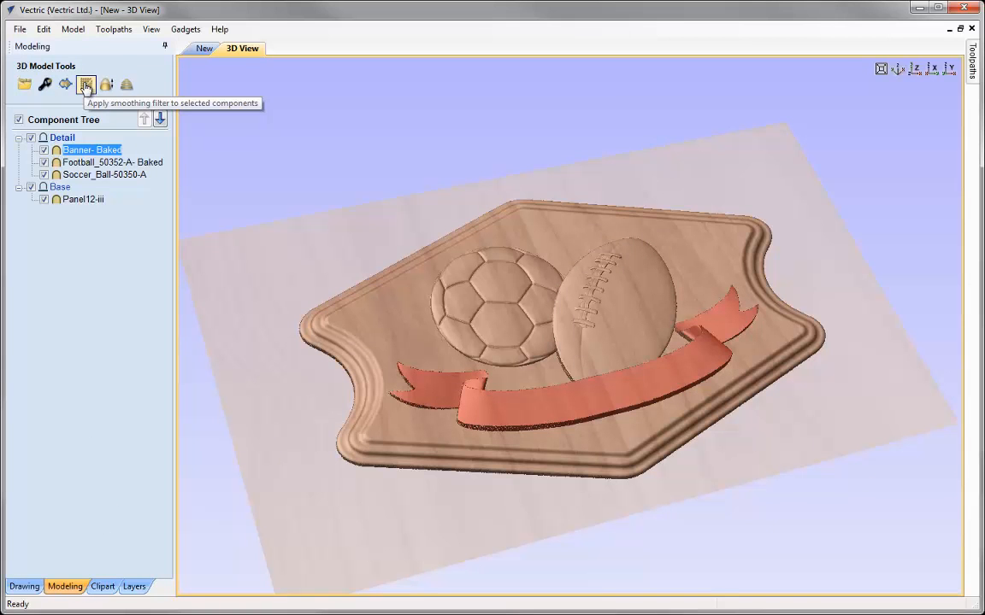
left_click(85, 85)
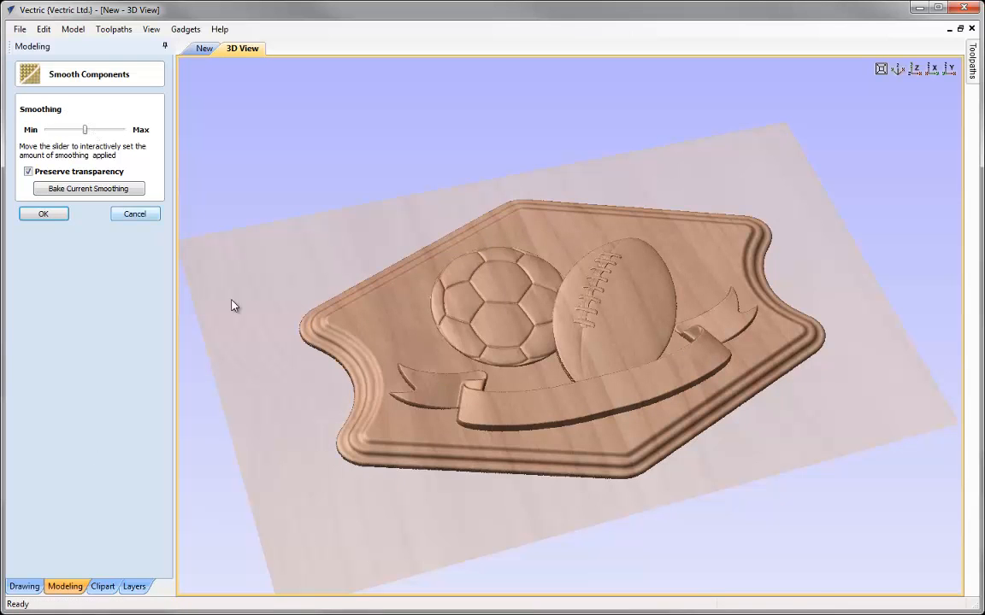
left_click_drag(597, 450, 534, 469)
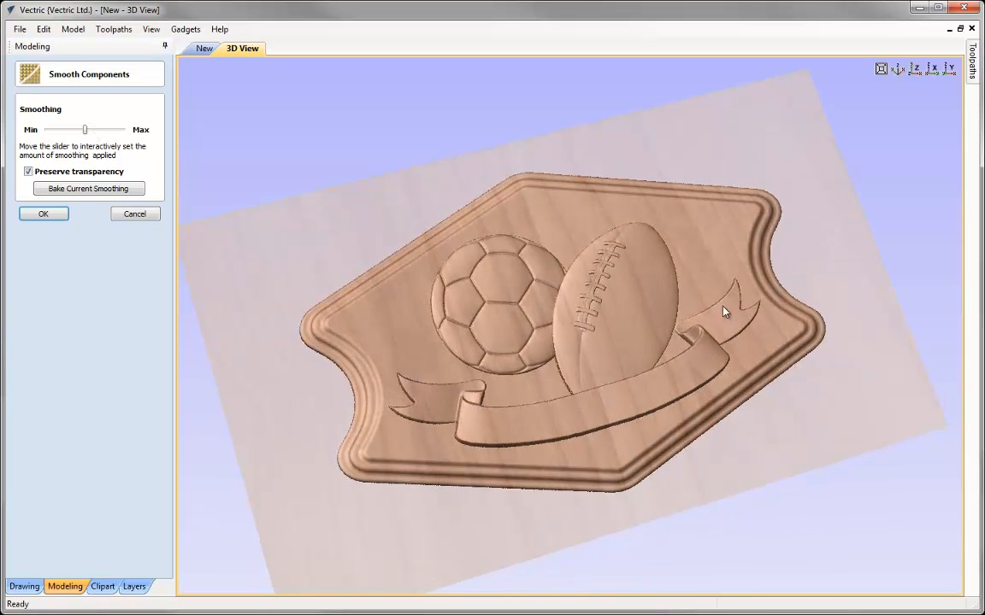
left_click_drag(607, 455, 524, 527)
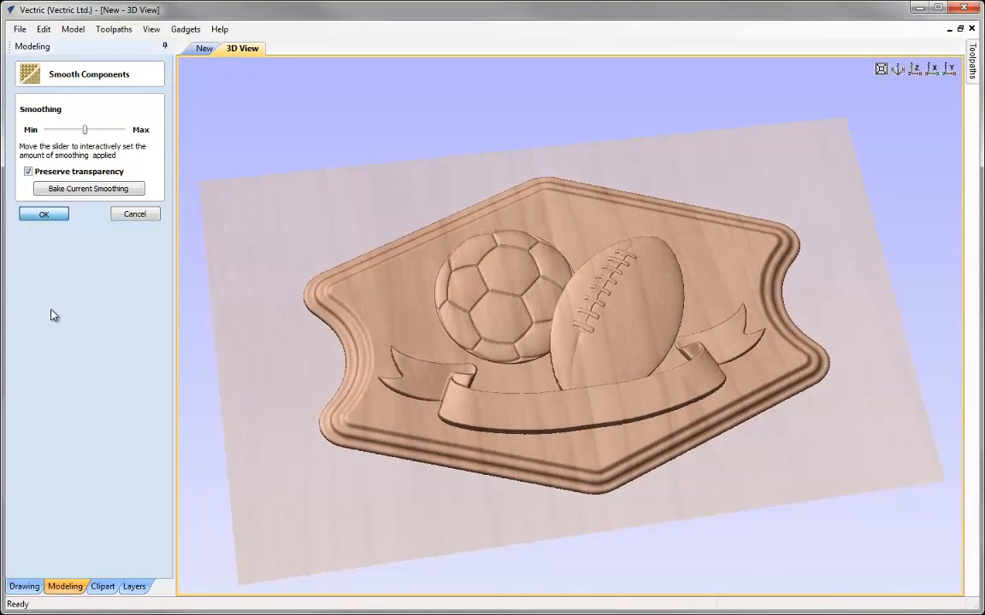
left_click(45, 214)
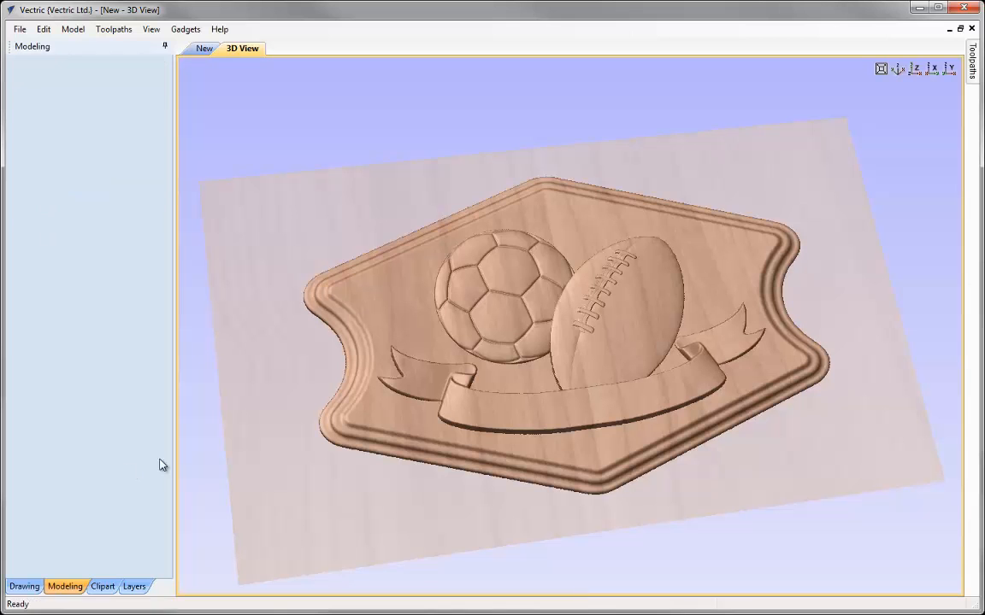
In the maximized 2D view, create centered "Sports Dept." text in Narkisim, 0.35 inches high, anchored at X 0.0, Y 0.0
left_click(914, 68)
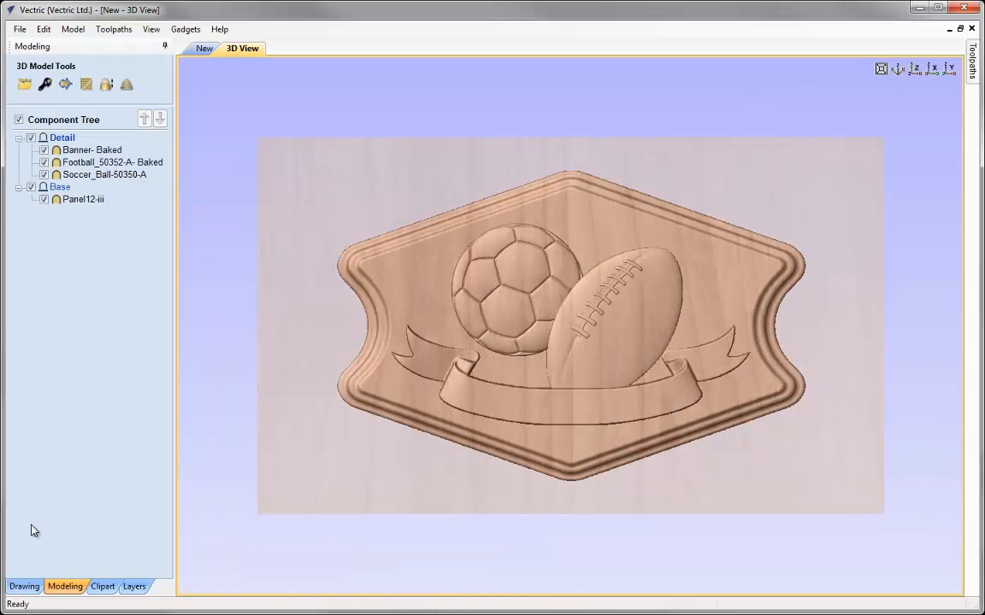
left_click(24, 586)
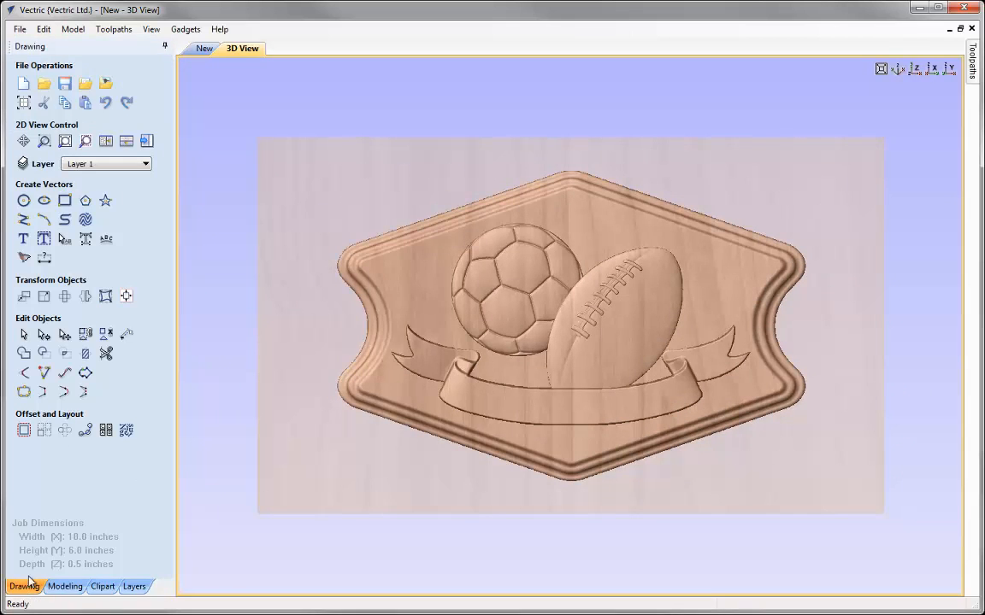
left_click(106, 143)
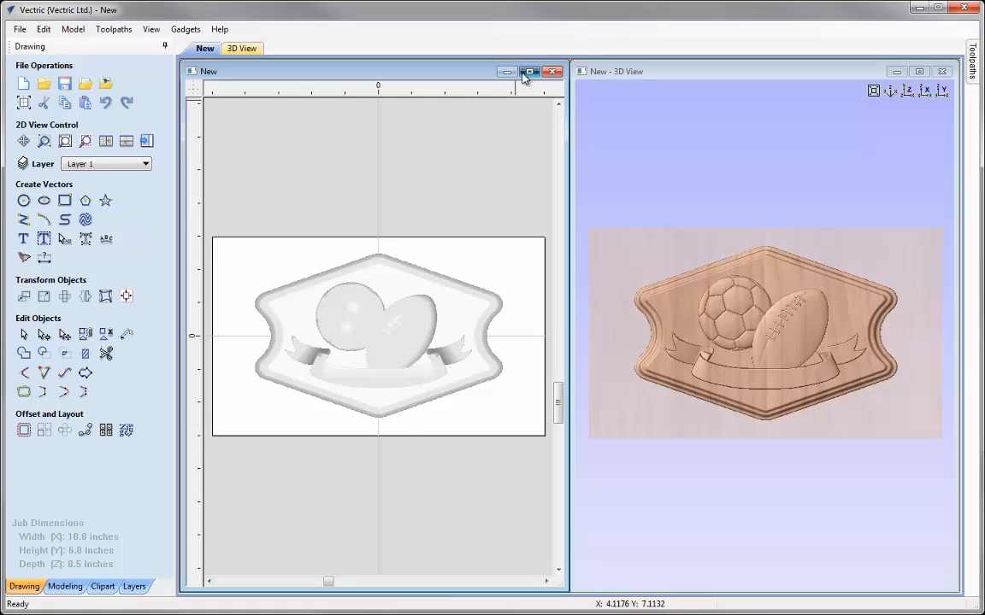
double_click(475, 71)
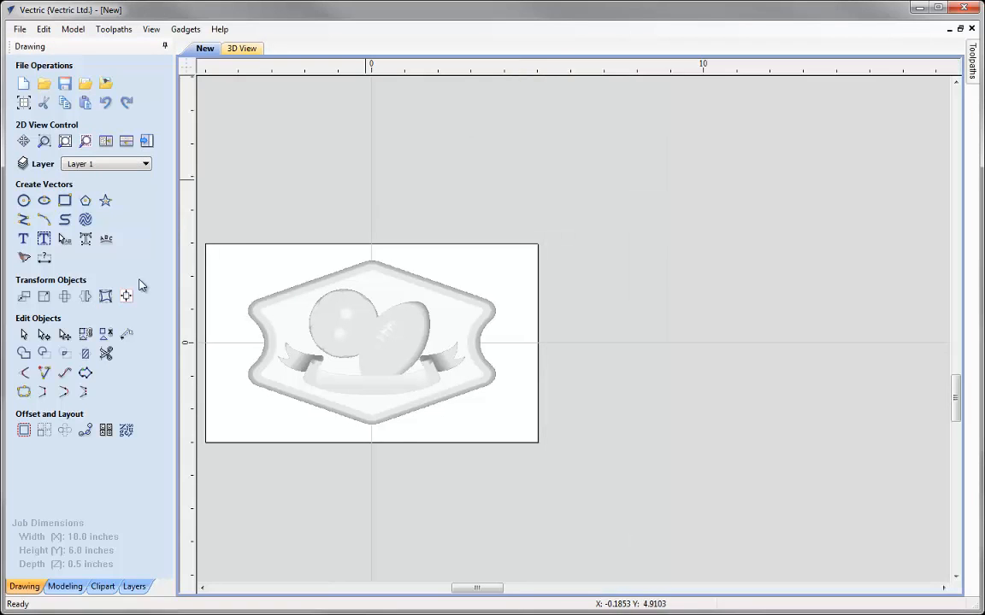
left_click(66, 142)
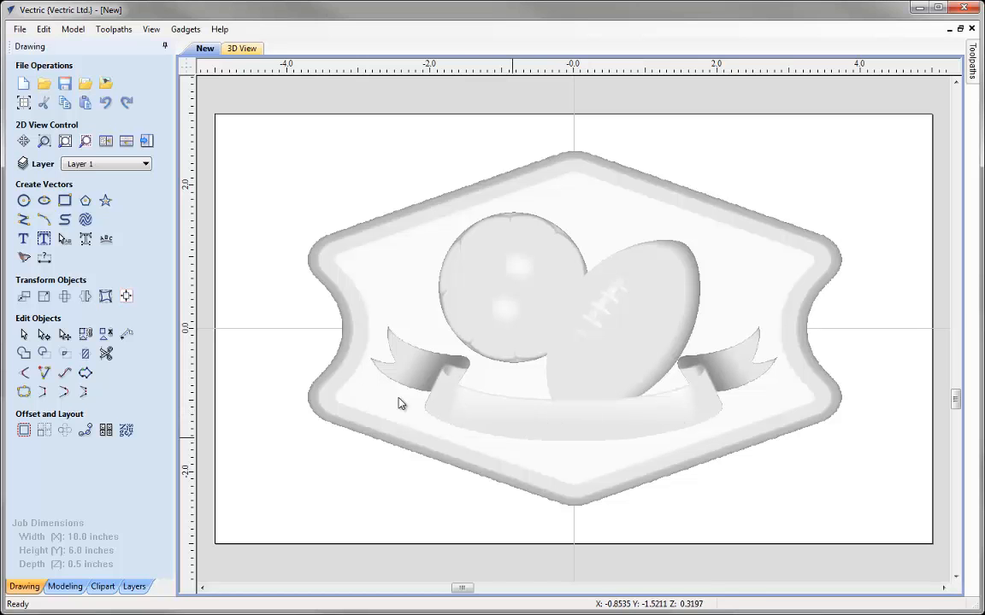
left_click(23, 239)
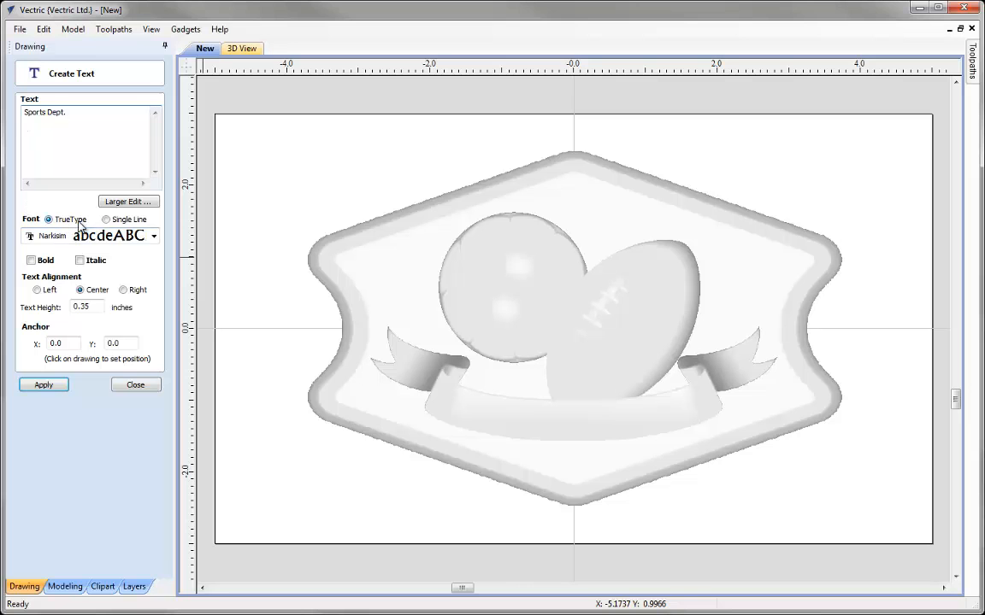
left_click(153, 238)
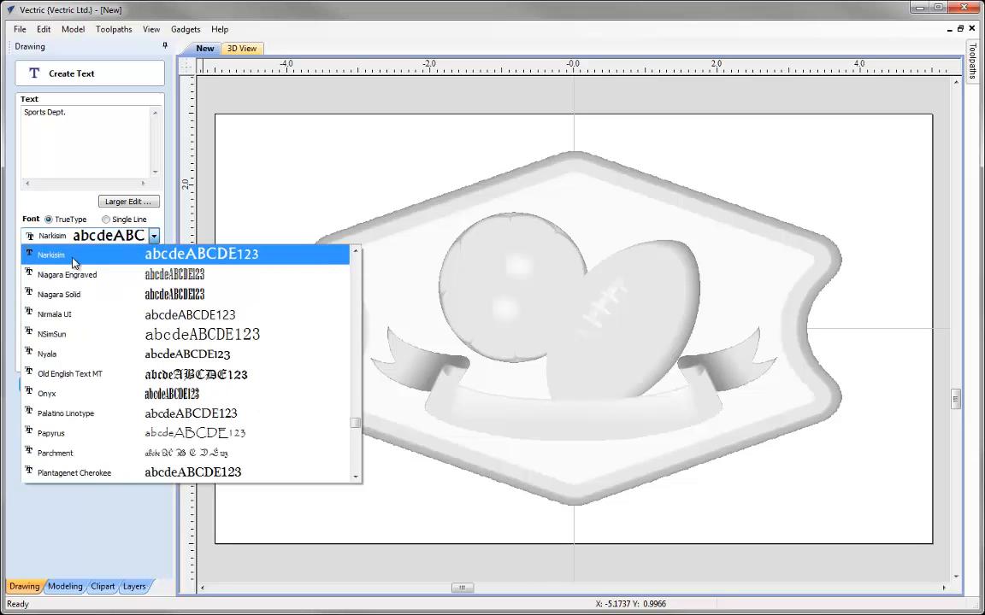
left_click(74, 256)
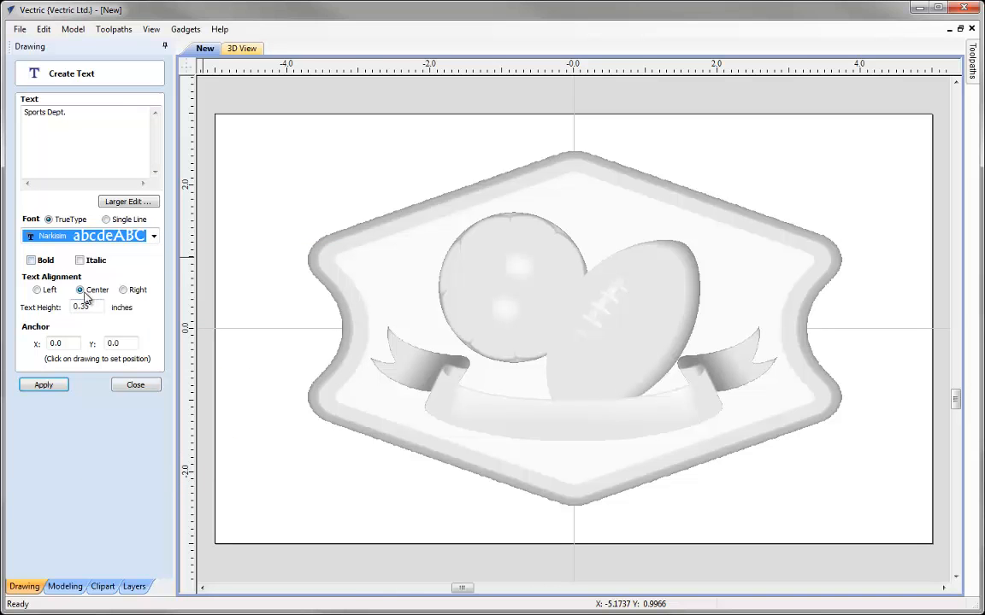
left_click(84, 291)
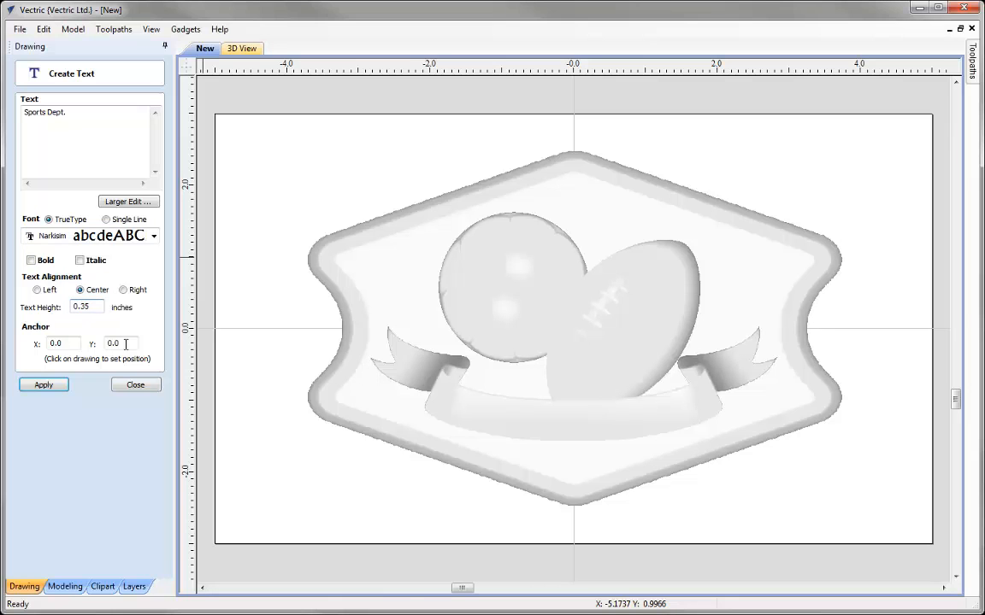
left_click(44, 386)
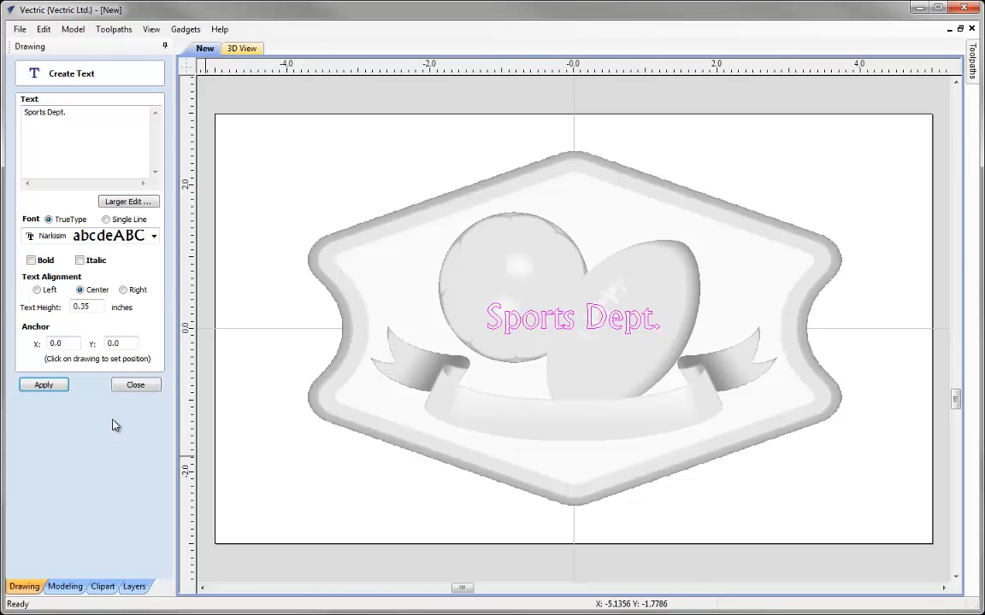
left_click(136, 386)
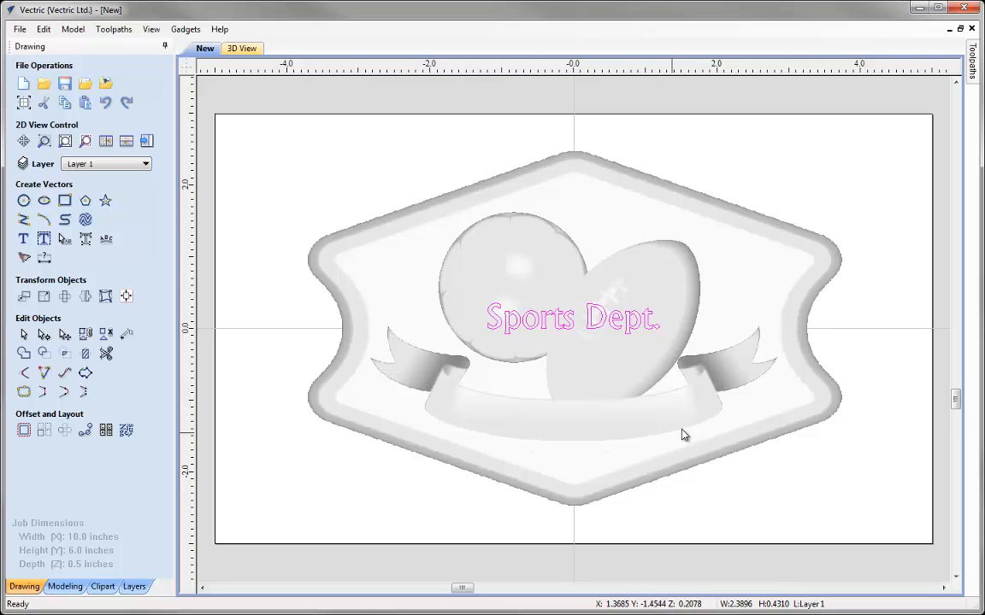
Draw a straight horizontal line about 4.2 inches long between the lower corners of the banner's central section
left_click(23, 221)
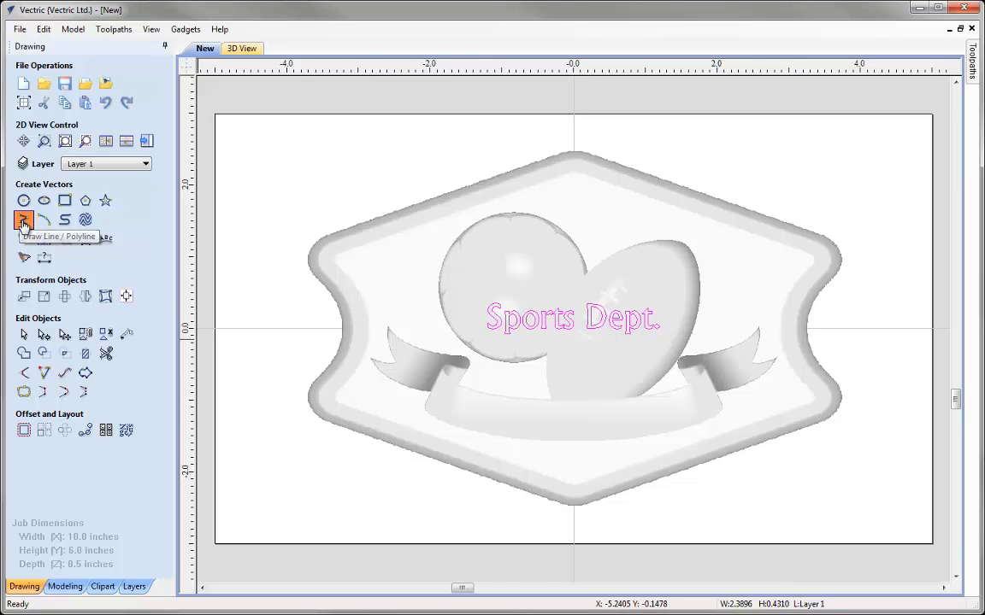
left_click(425, 409)
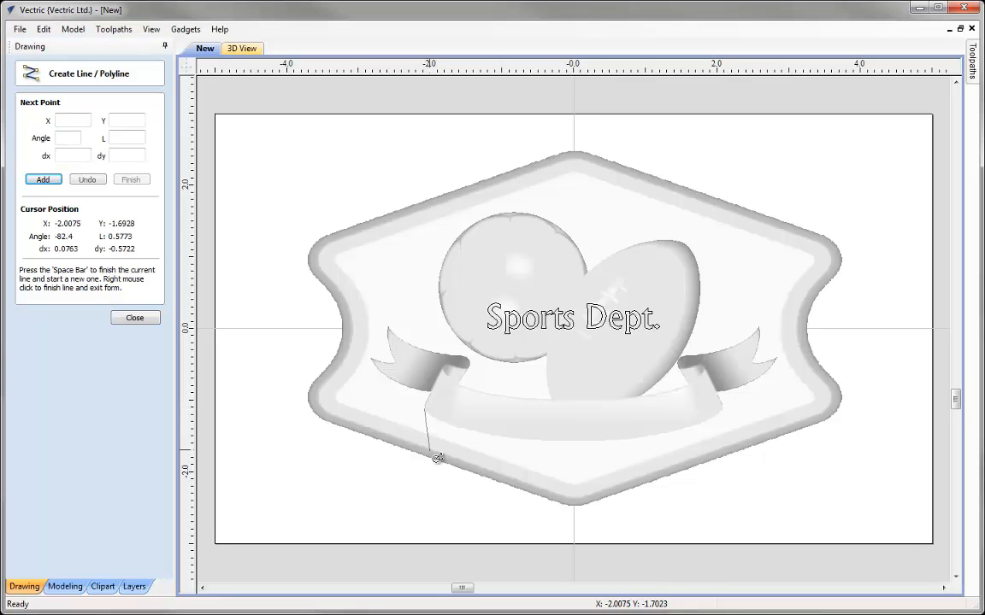
left_click(725, 410)
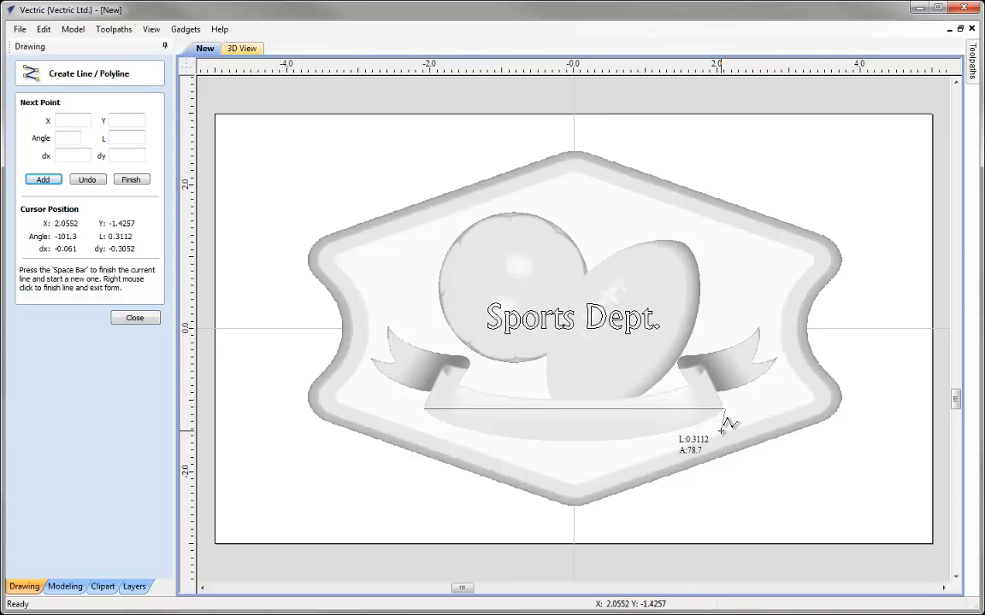
right_click(720, 437)
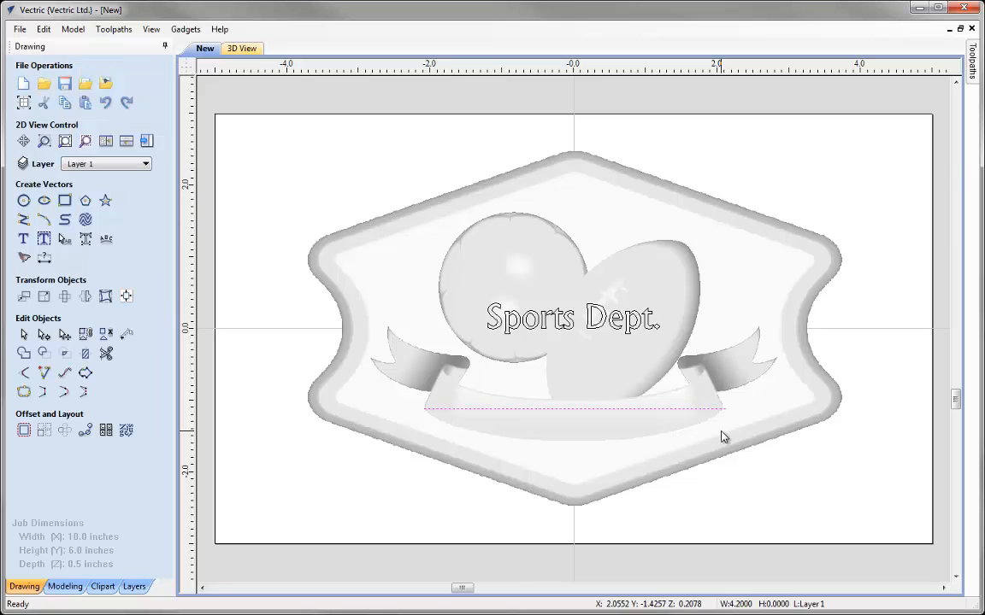
Convert the line to a Bezier span and bend it to follow the banner's lower edge
left_click(45, 334)
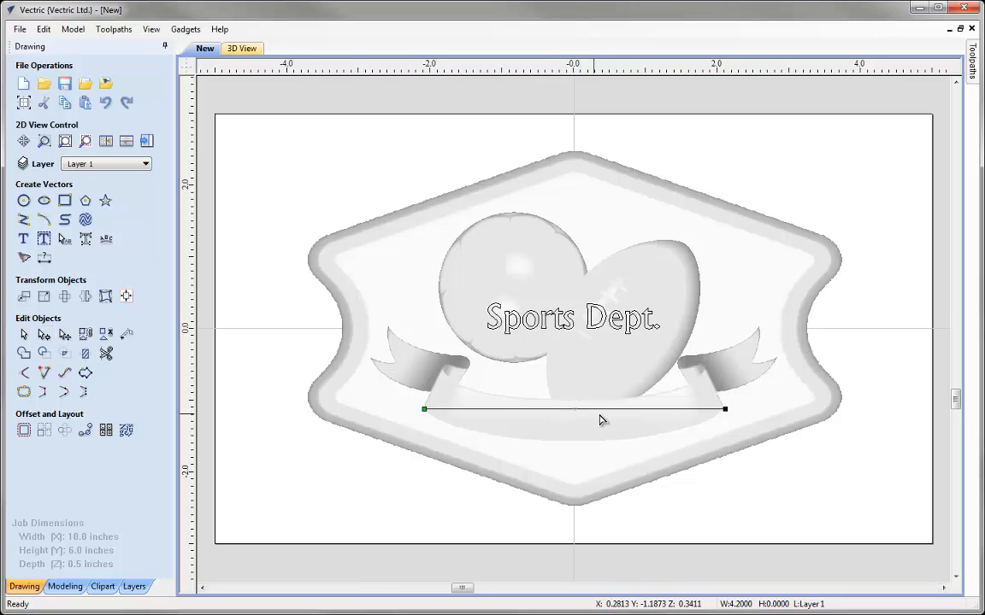
right_click(547, 412)
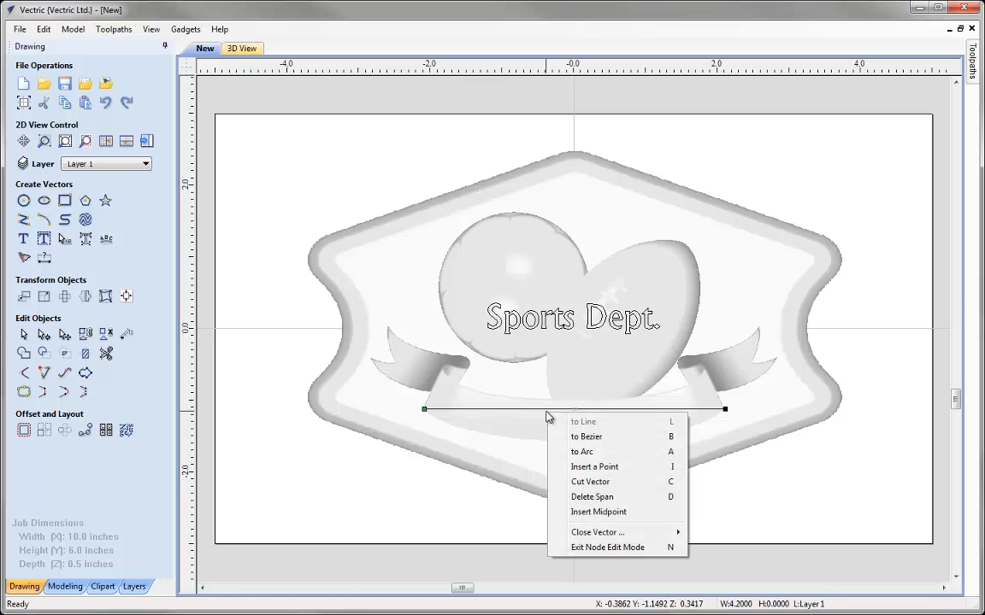
left_click(623, 444)
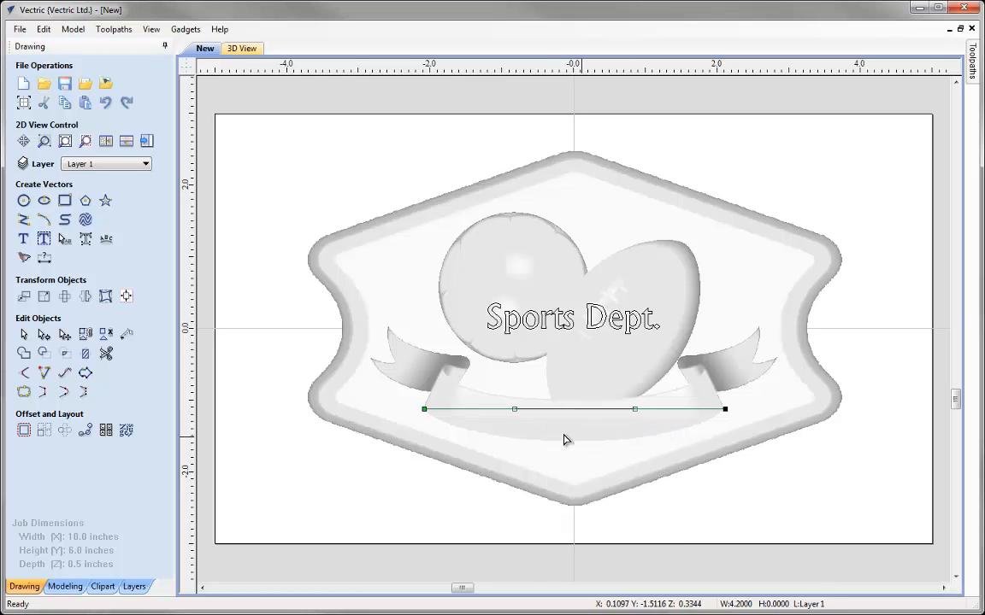
left_click_drag(513, 414, 478, 456)
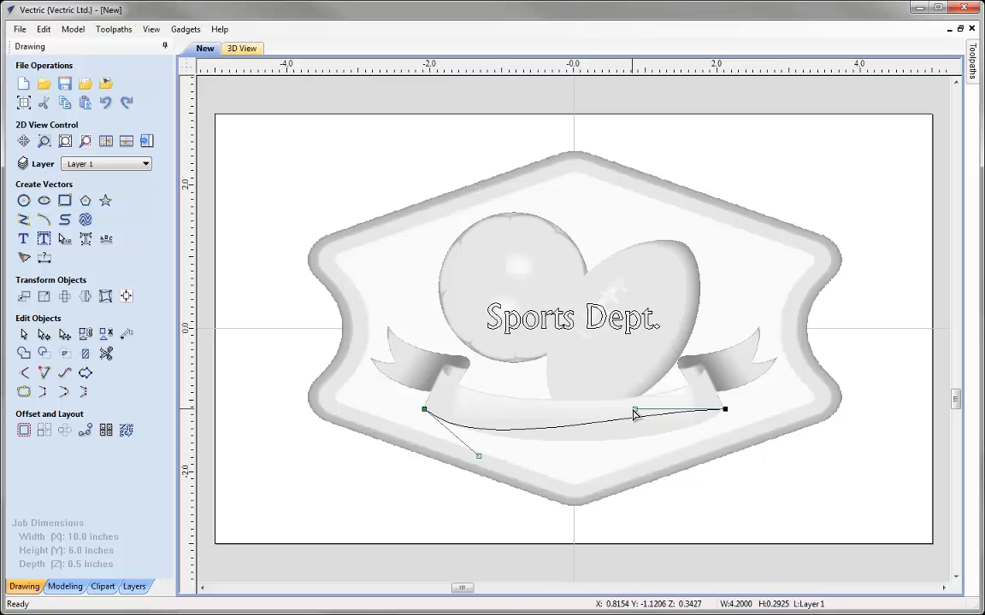
left_click_drag(636, 409, 685, 449)
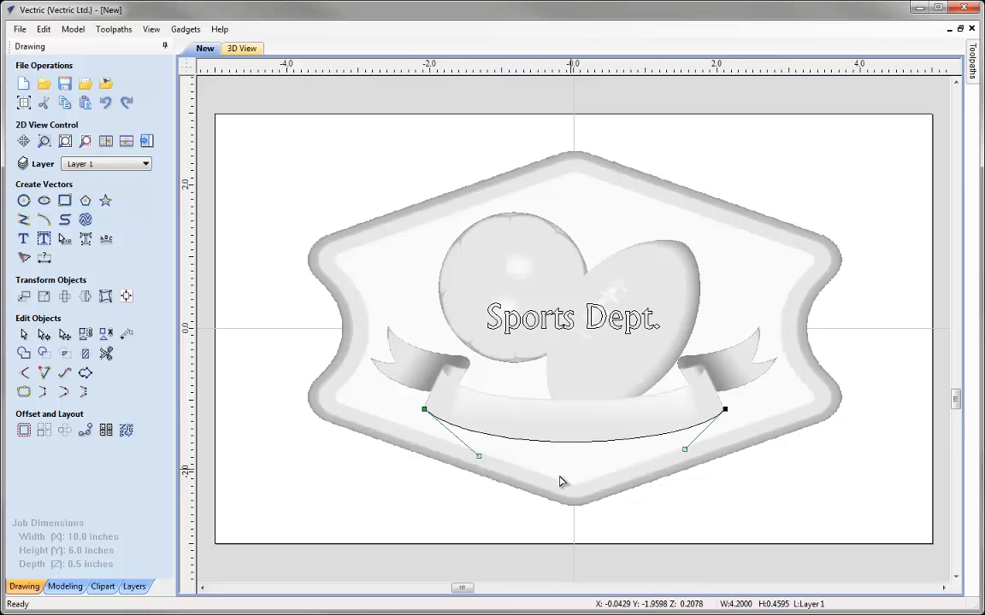
left_click(23, 334)
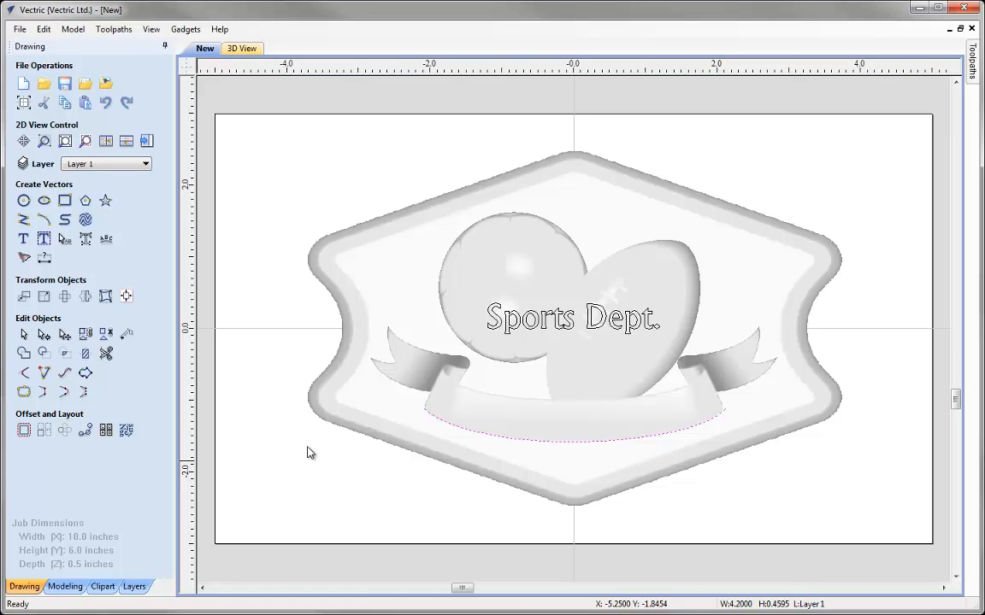
Wrap the "Sports Dept." text above the banner curve, middle-aligned and aligned to the curve, with a 0.1 inch offset
left_click(490, 320)
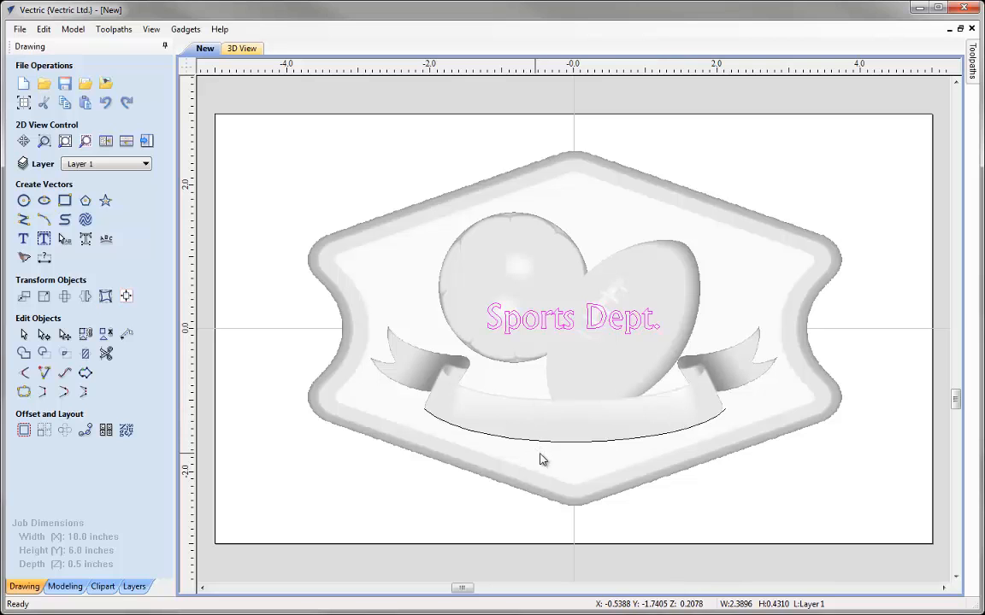
left_click(565, 446, "shift")
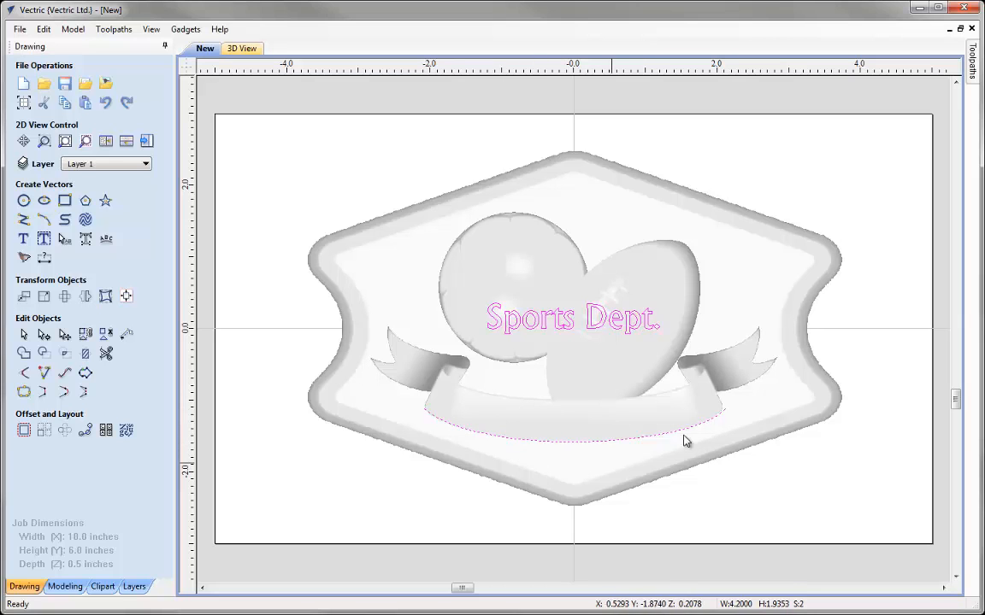
left_click(106, 241)
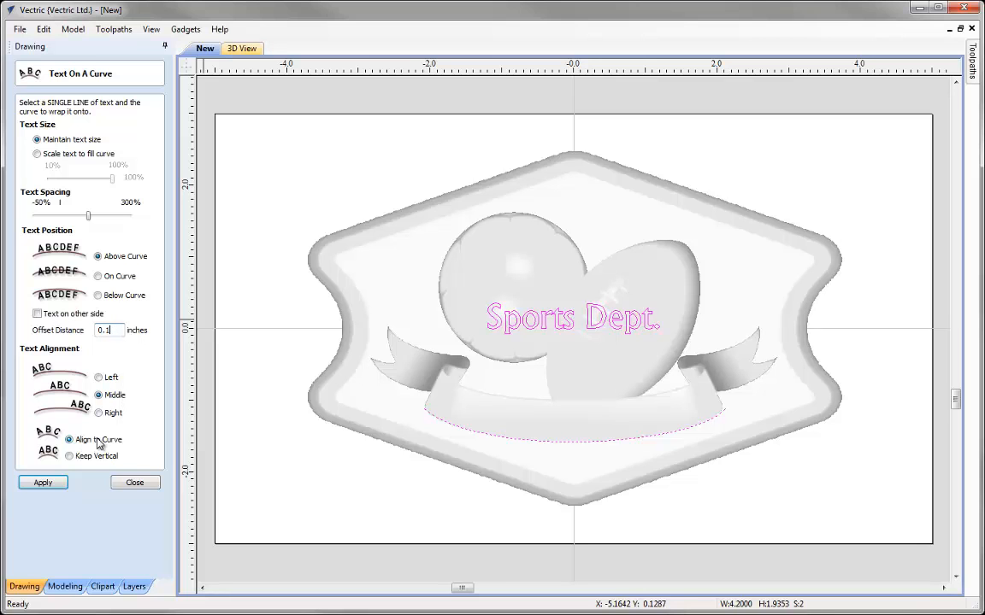
left_click(47, 484)
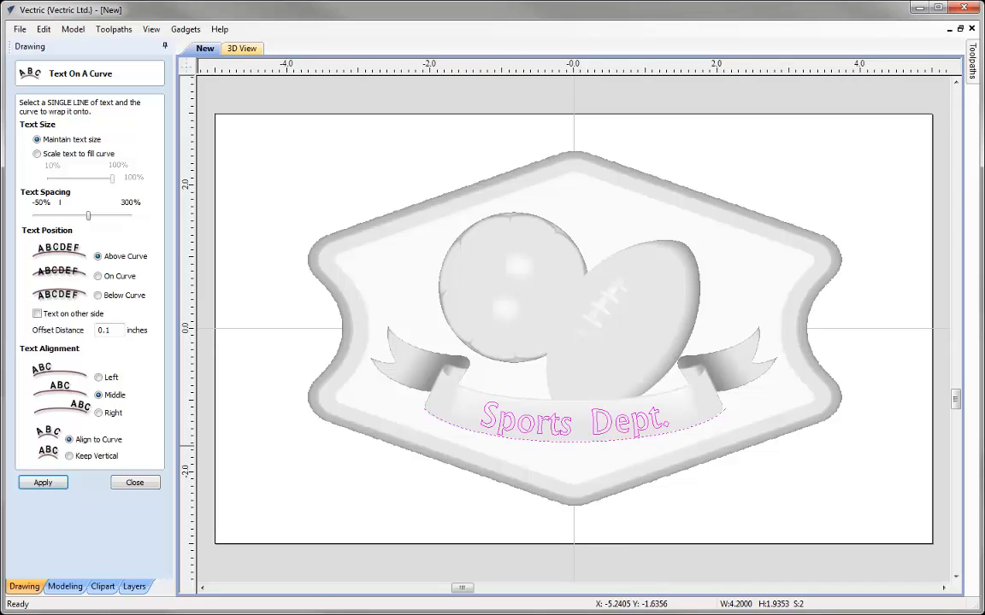
Widen the curved text's letter spacing to nearly the maximum and apply an offset distance of 0.12 inches
scroll(636, 504, "up", 1)
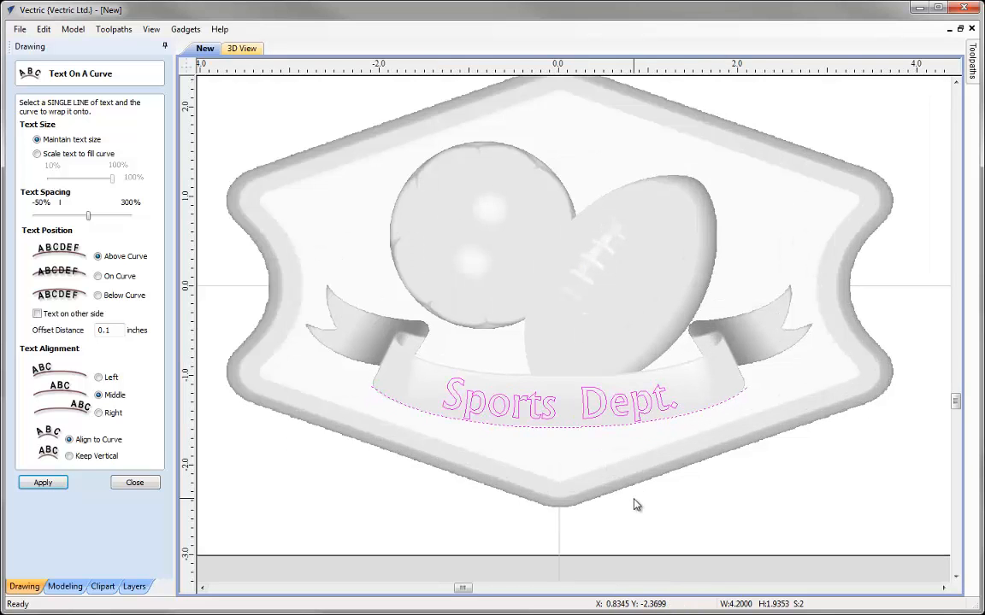
scroll(624, 504, "up", 2)
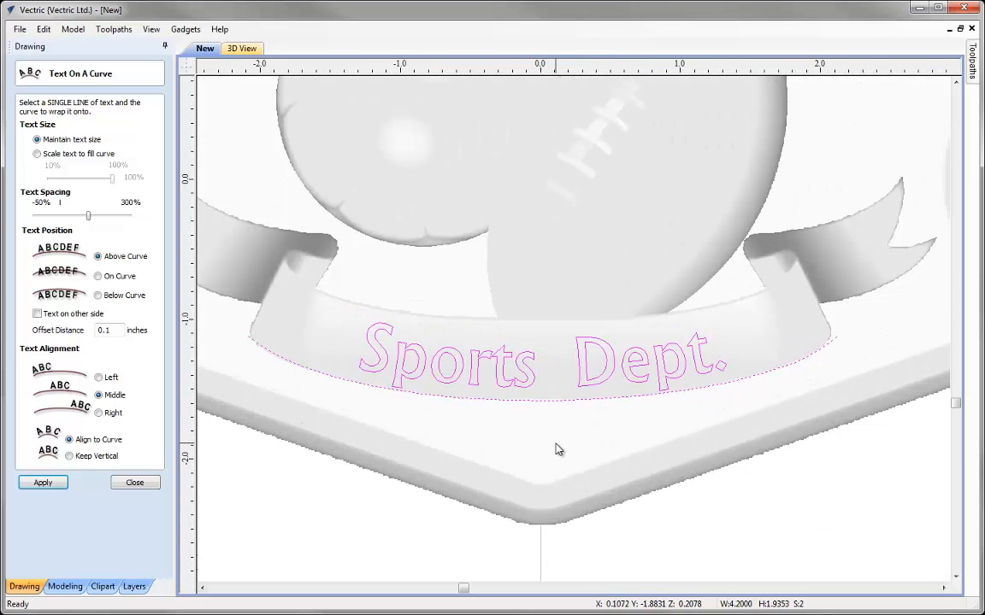
left_click_drag(89, 215, 120, 231)
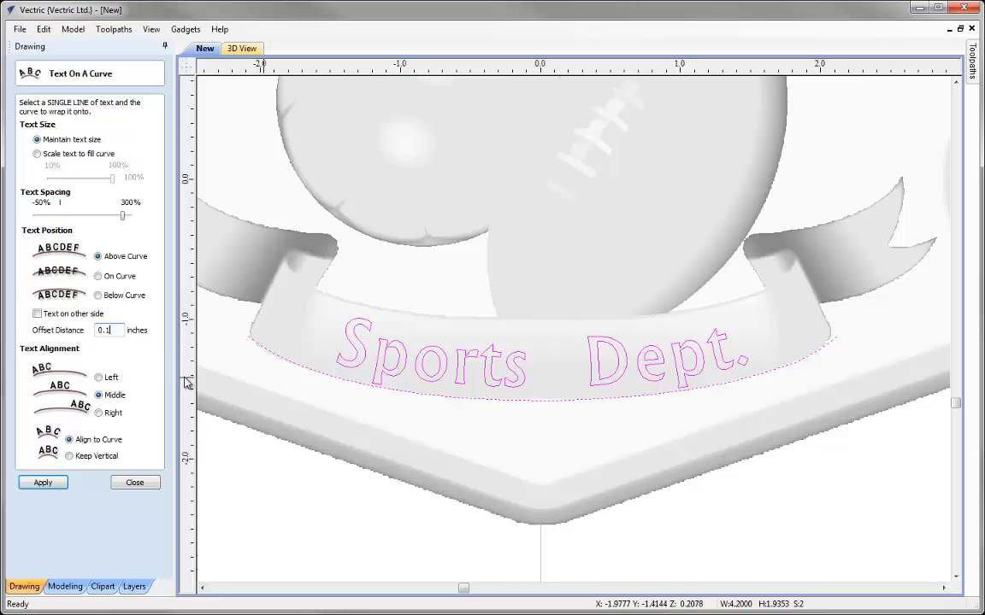
type("2")
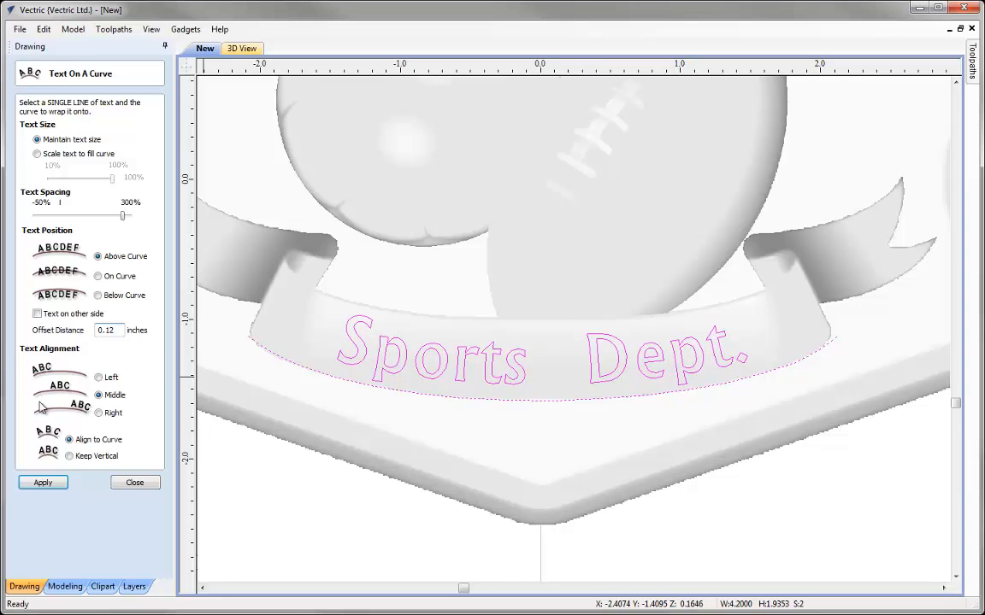
left_click(54, 484)
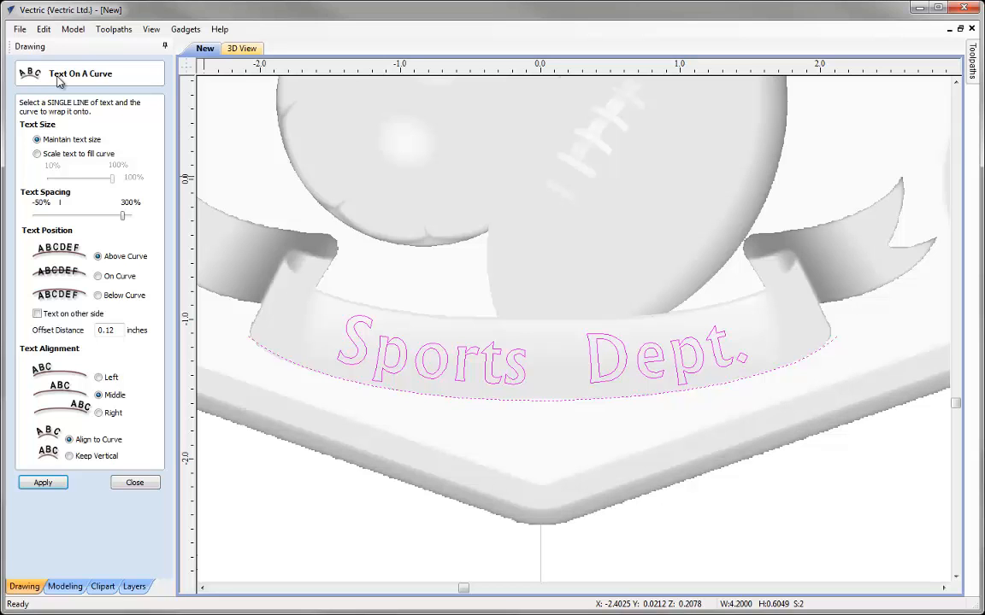
Finish the text-on-curve operation and arrange the 2D and 3D views side by side with the whole plaque shown
left_click(139, 484)
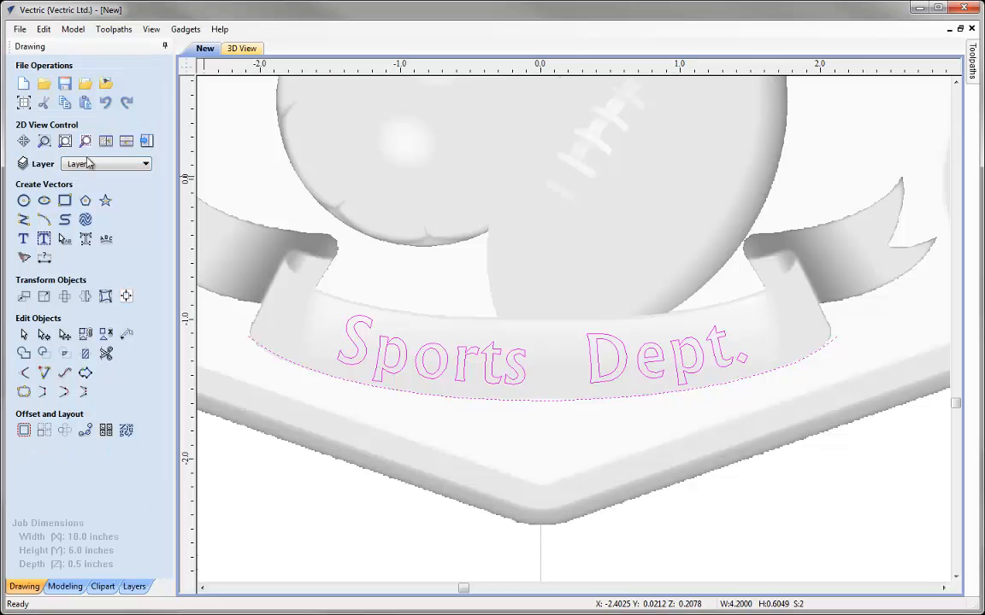
left_click(65, 141)
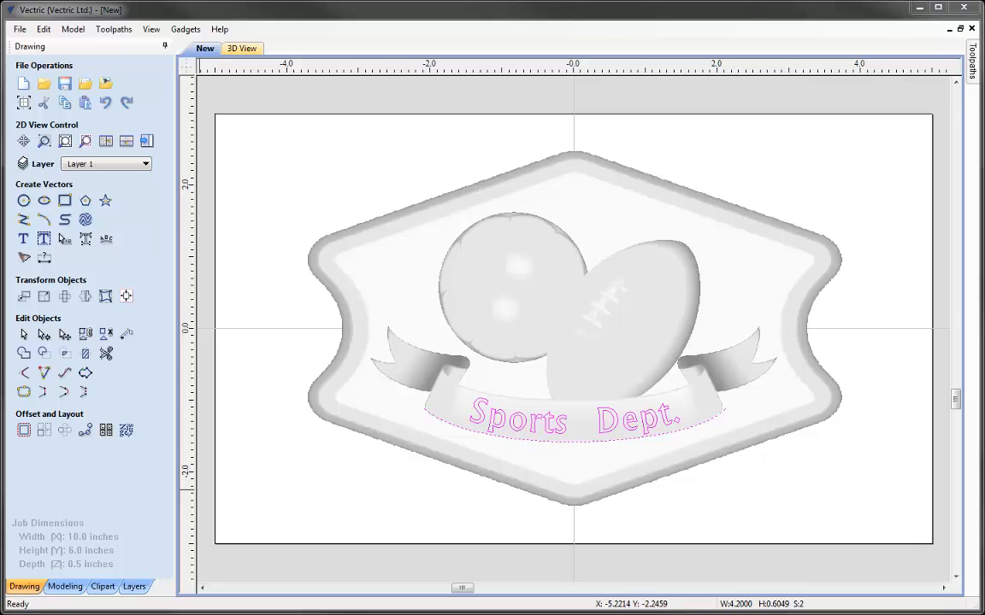
left_click(105, 141)
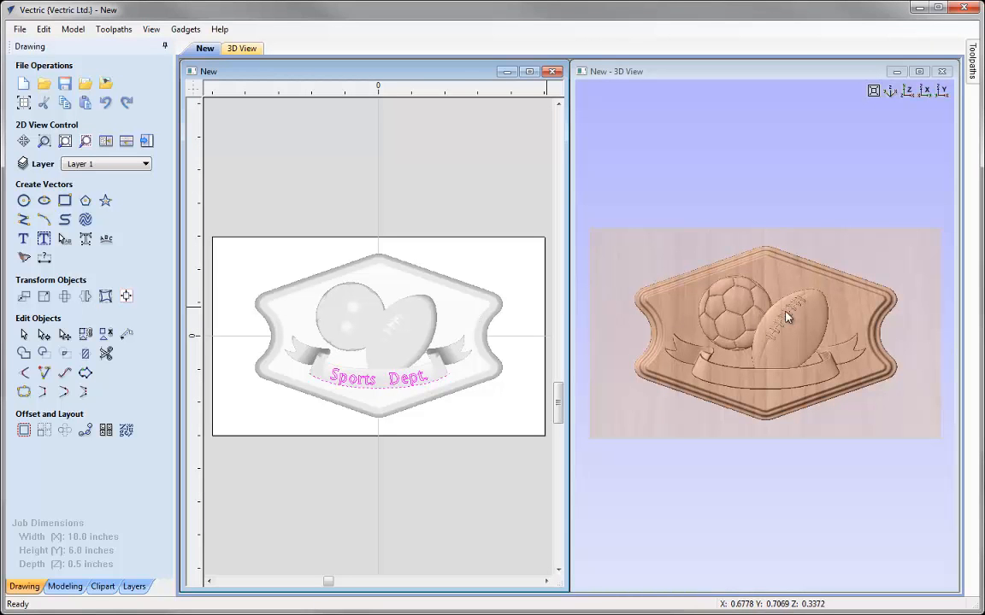
Scale the whole 3D model to an exact height of 0.4 inches
left_click(65, 586)
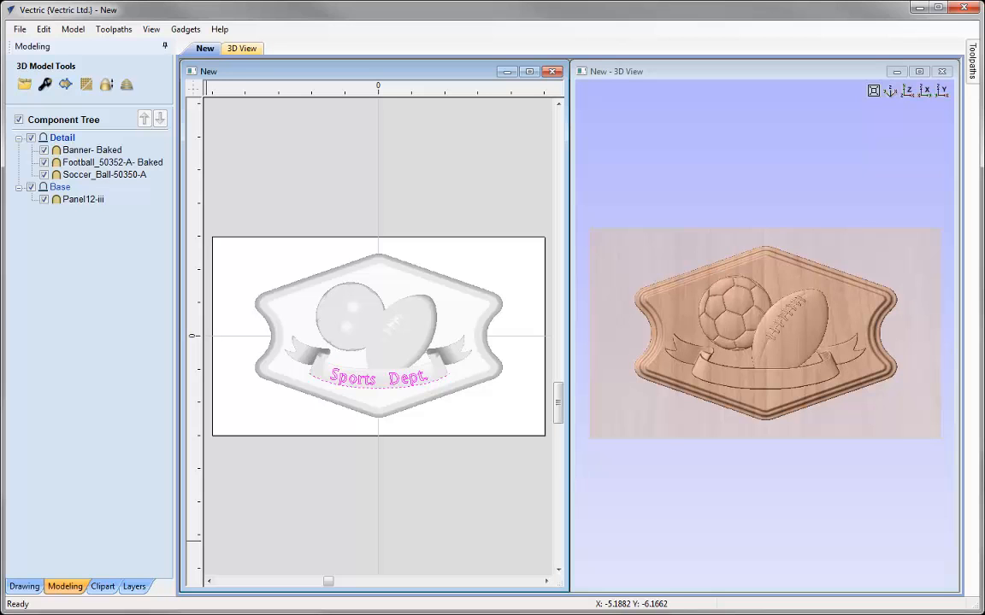
left_click(105, 85)
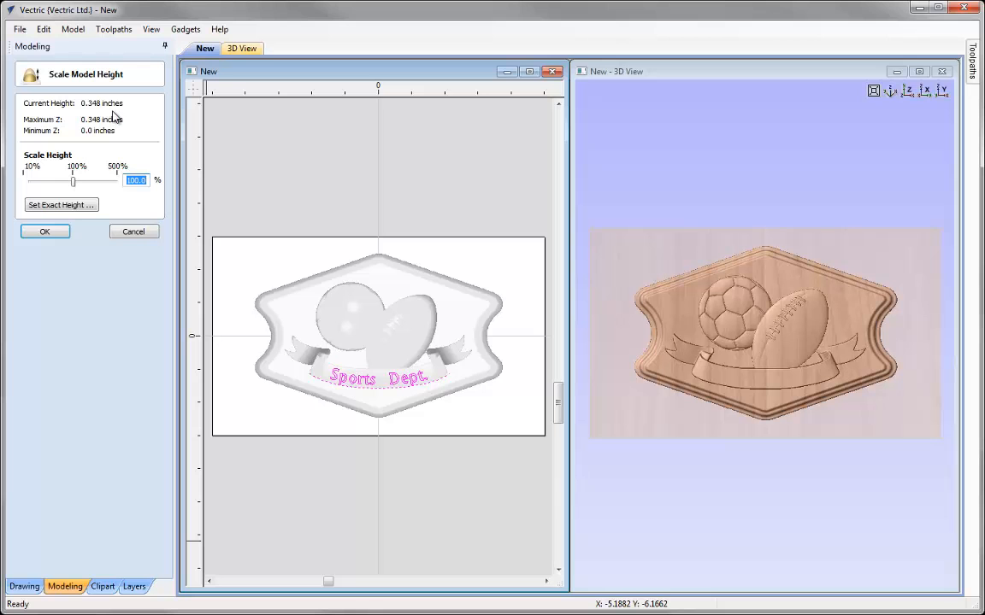
left_click(60, 213)
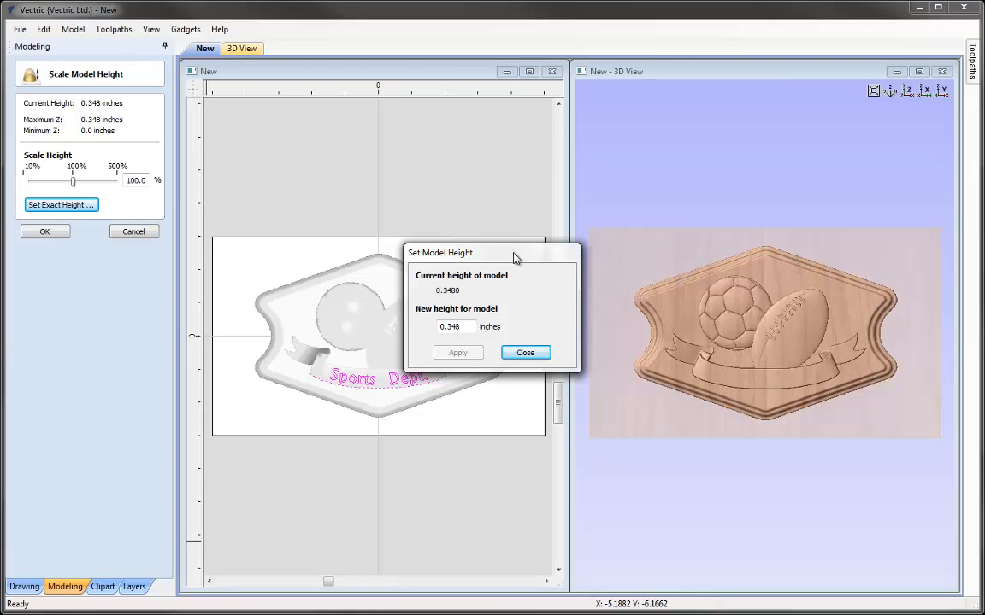
left_click_drag(447, 327, 484, 318)
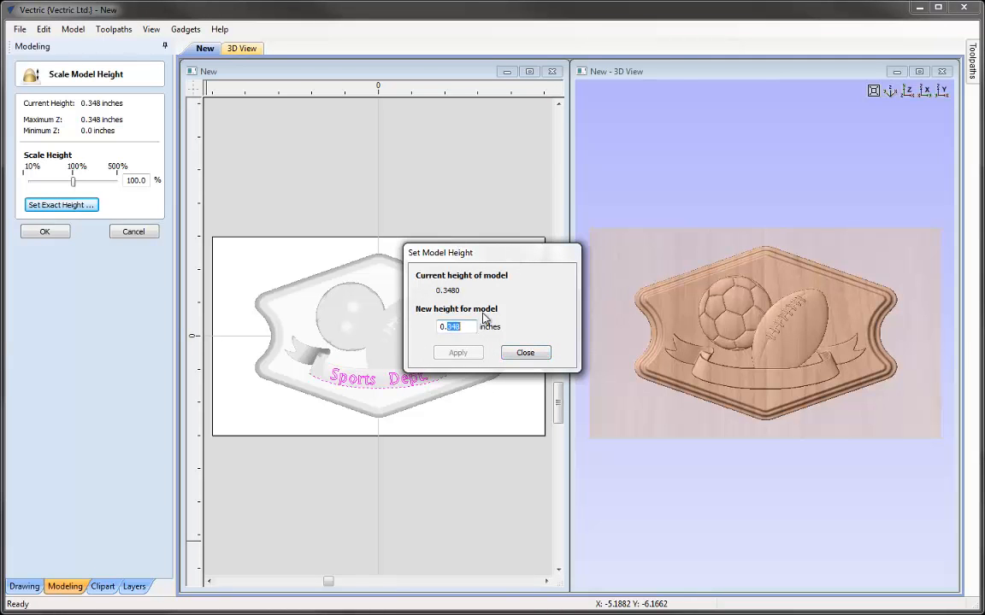
type("4")
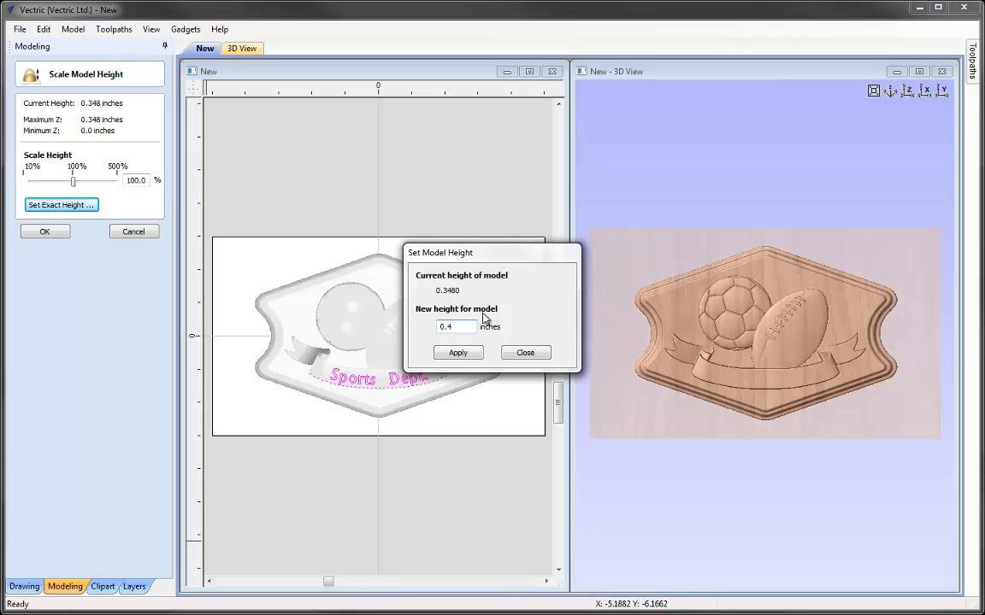
left_click(459, 352)
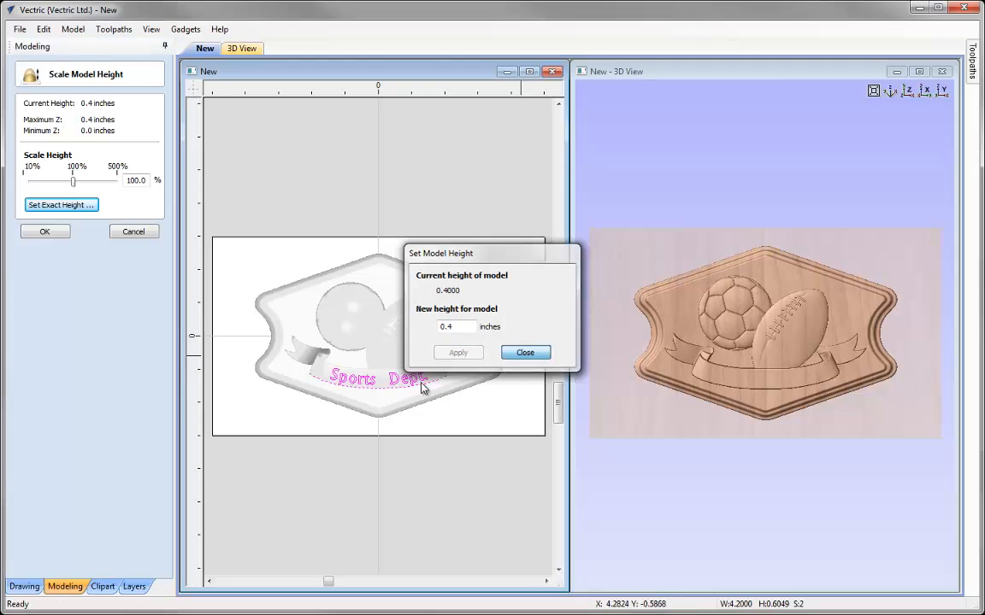
left_click(525, 353)
left_click(53, 232)
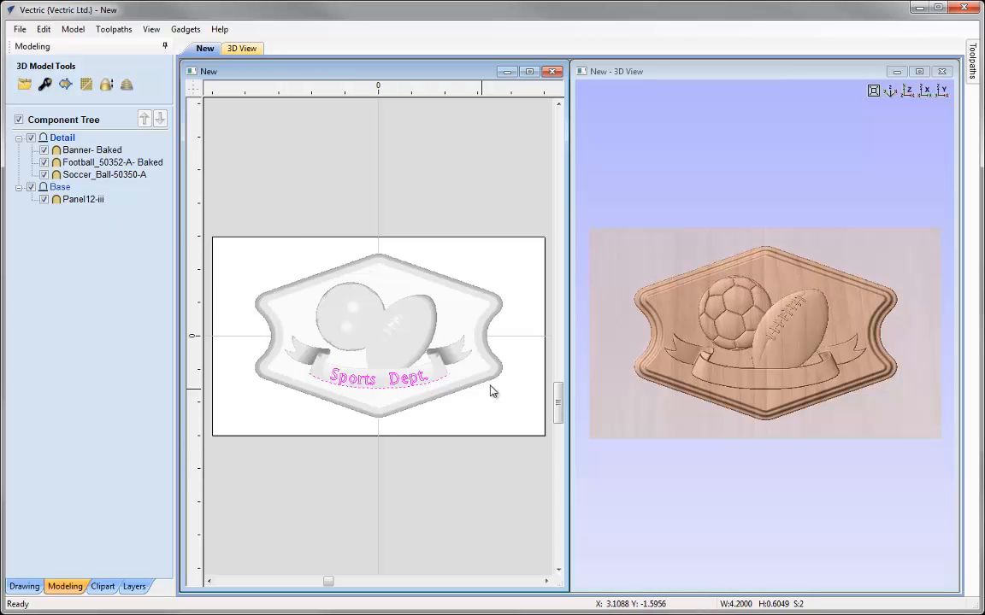
Create a vector boundary around the base panel component and check it by selecting the new outline
left_click(284, 313)
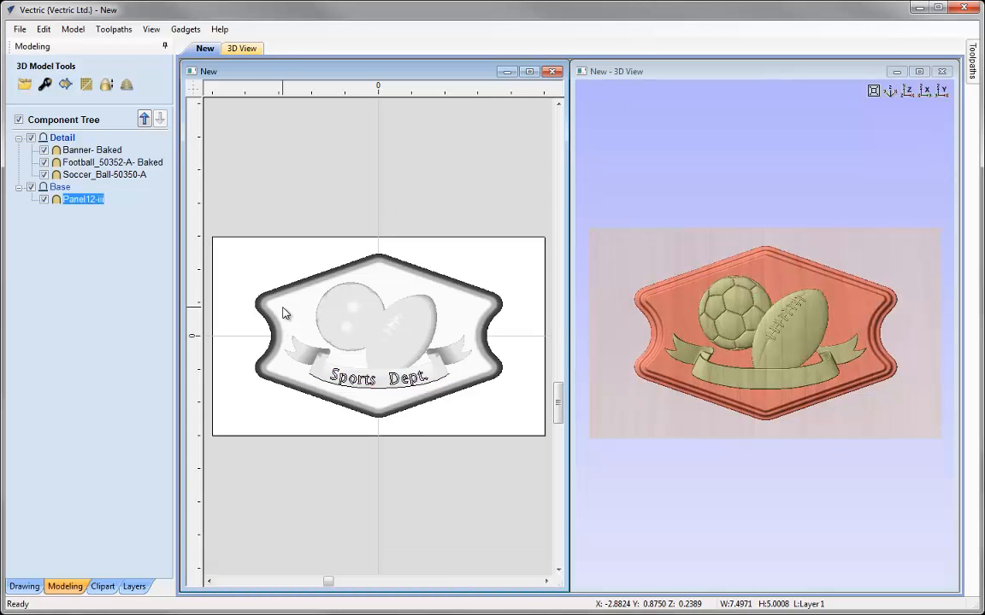
left_click(67, 88)
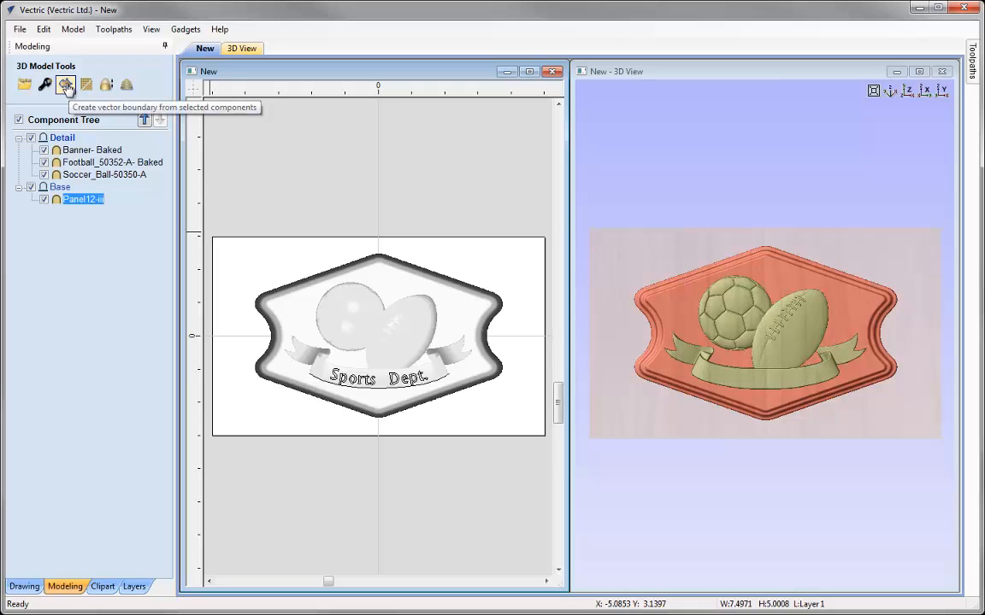
left_click(66, 86)
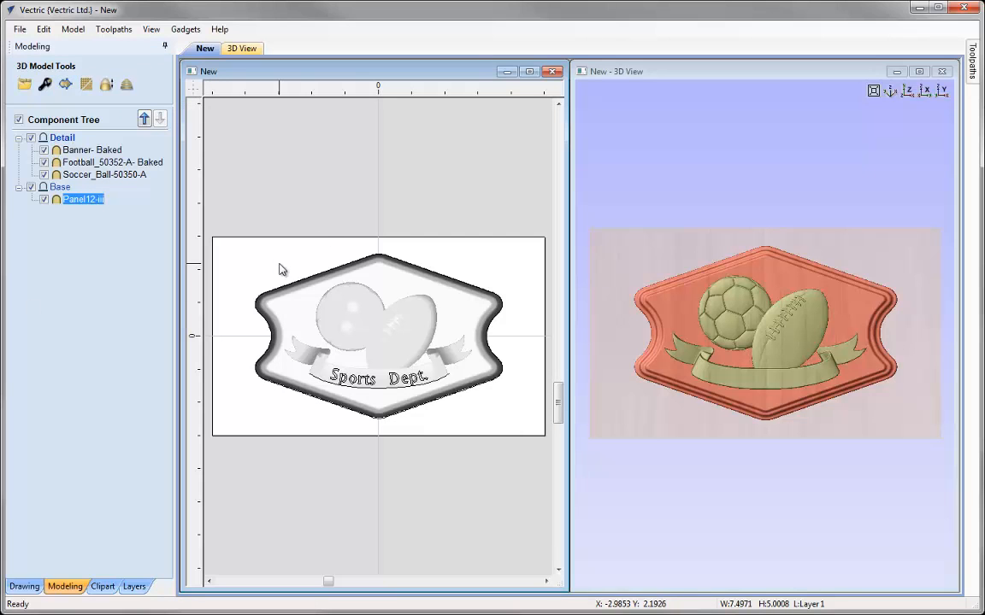
left_click(226, 240)
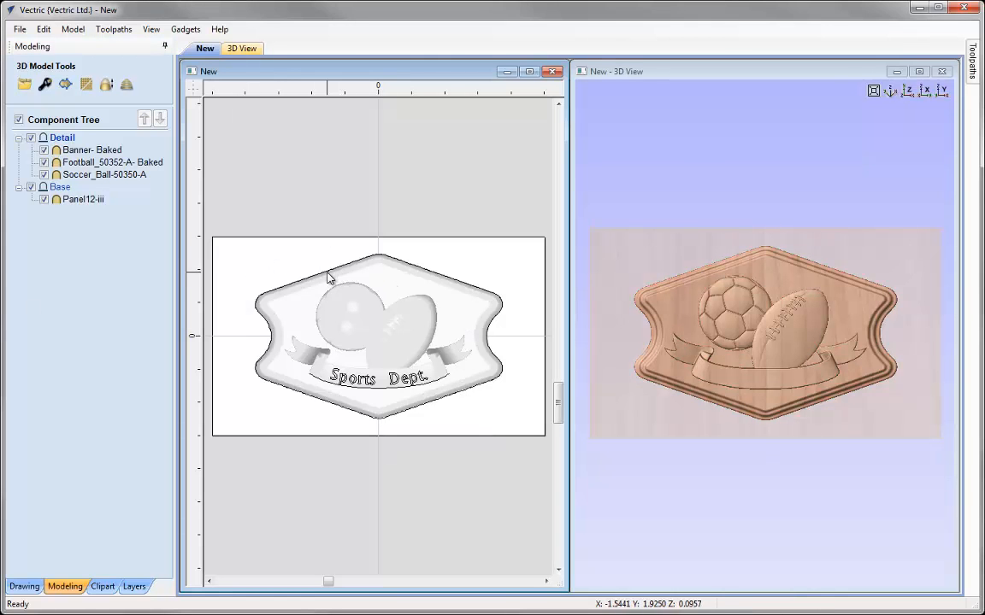
left_click(341, 272)
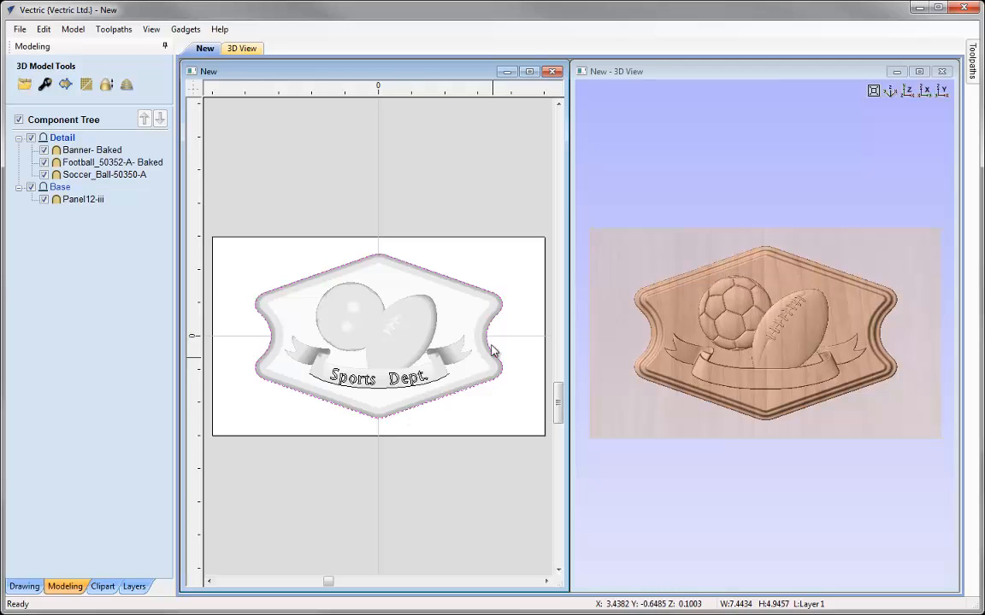
left_click(255, 356)
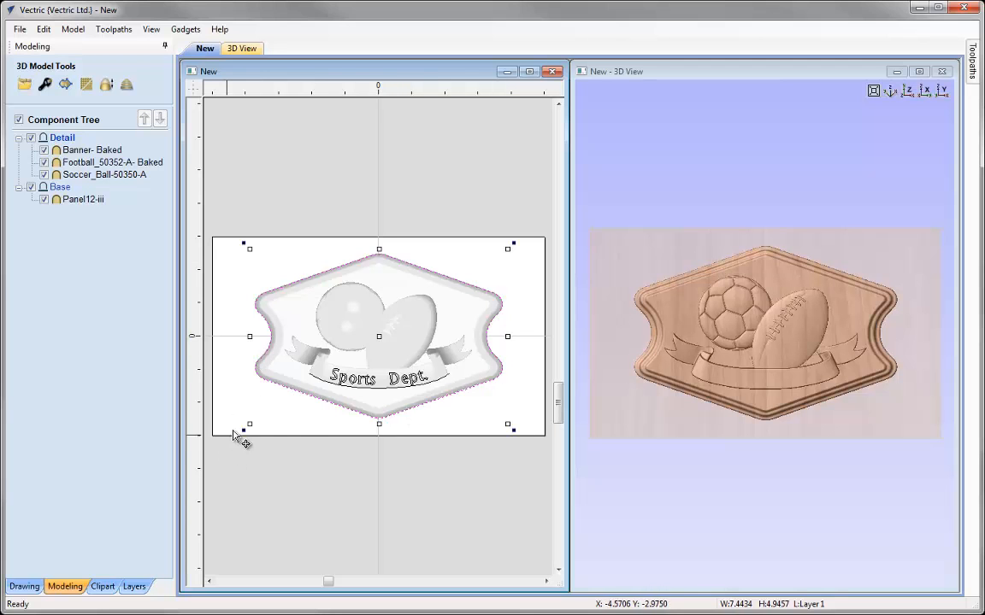
left_click(294, 435)
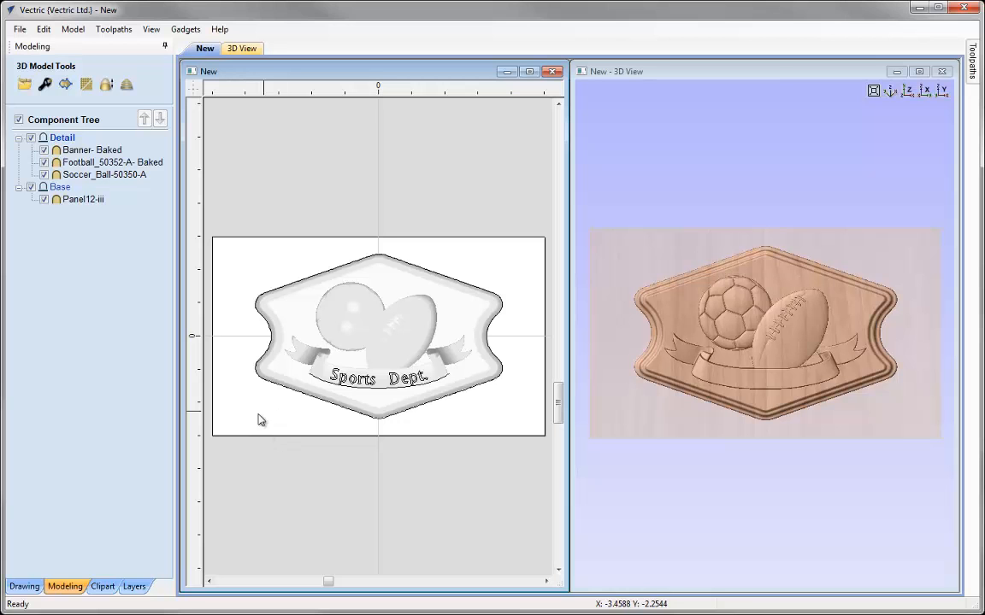
Switch to toolpath creation and set the XY datum in the material setup to the material's lower-left corner
left_click(24, 587)
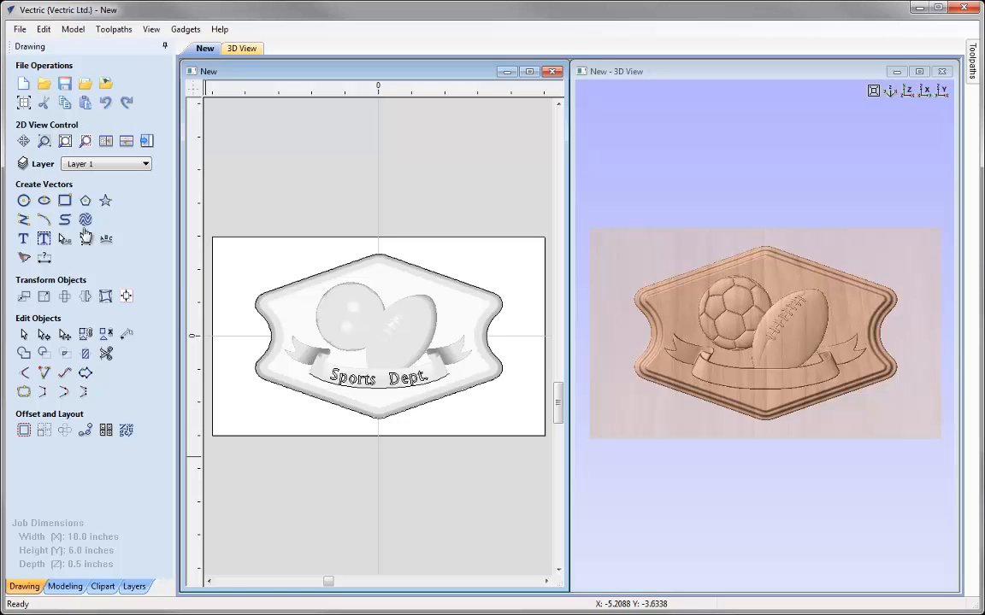
left_click(148, 143)
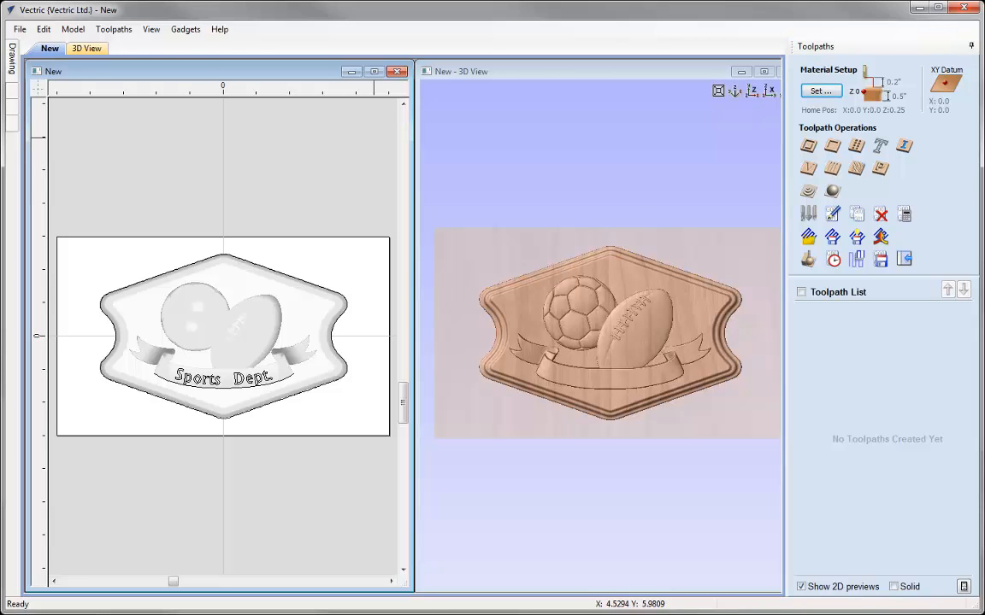
left_click(818, 91)
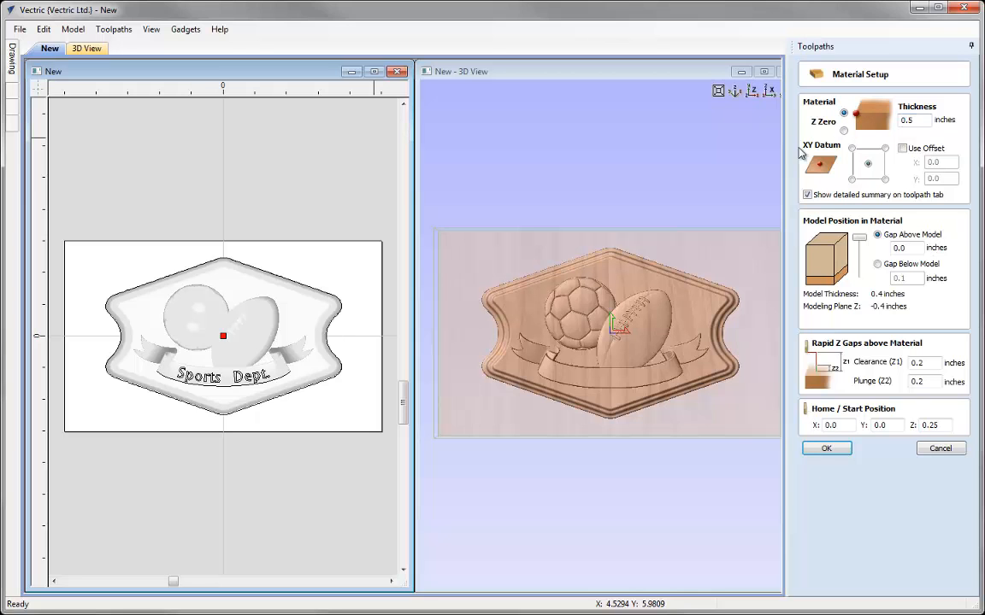
left_click(851, 180)
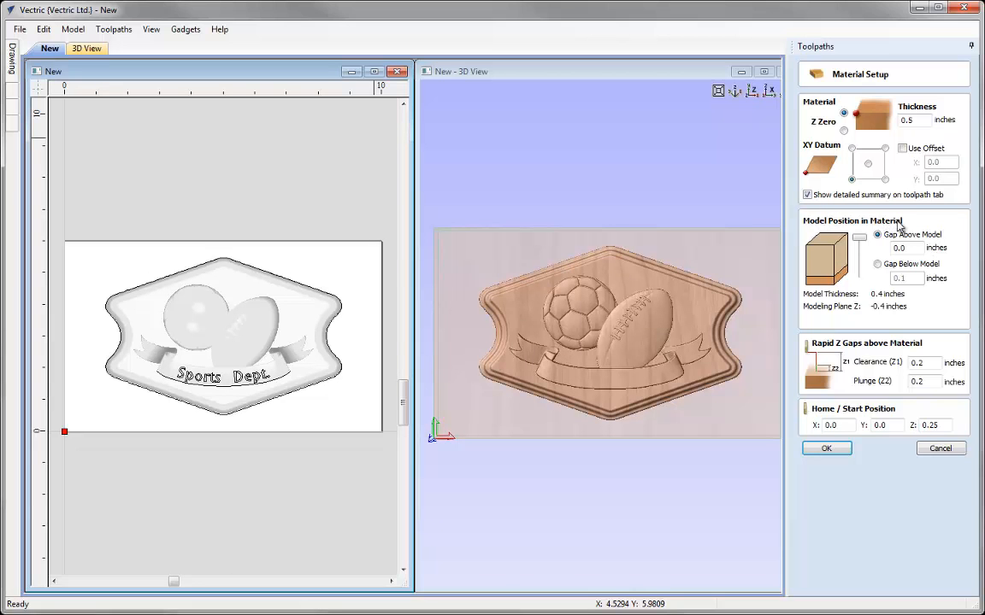
Try out different depths for the model's position within the material
left_click_drag(862, 242, 836, 261)
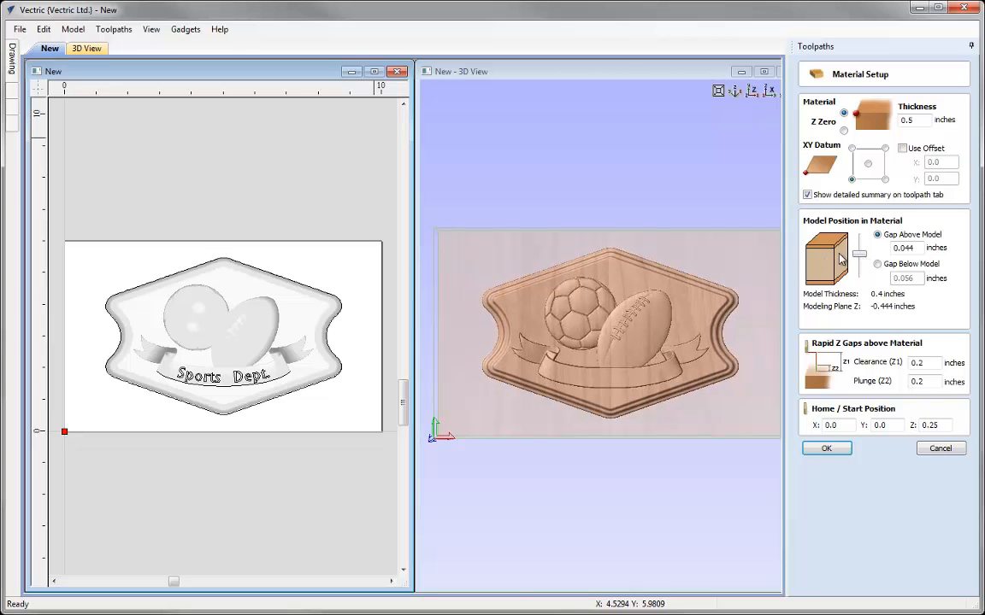
left_click_drag(859, 255, 858, 262)
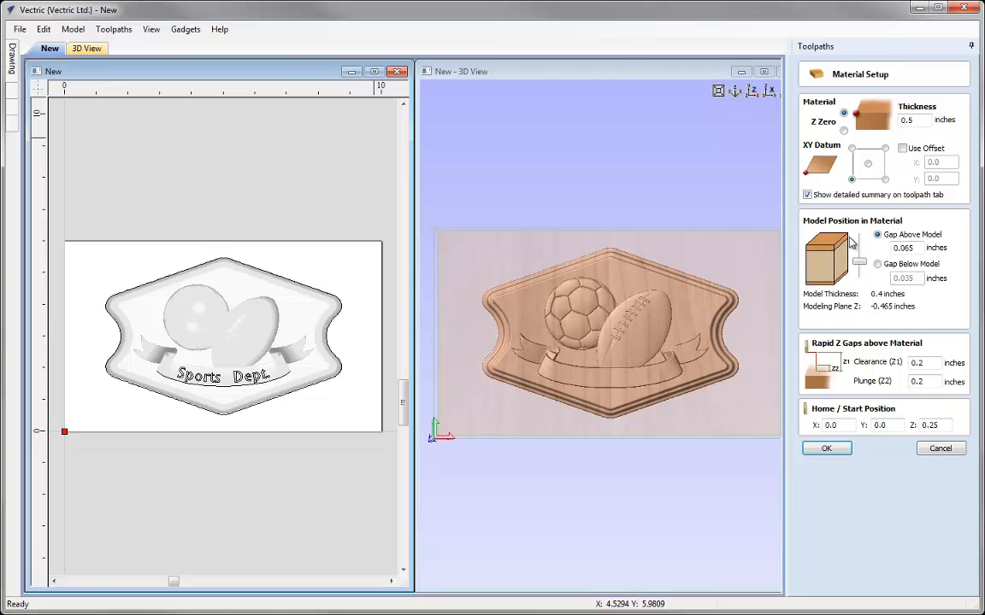
left_click_drag(859, 262, 860, 256)
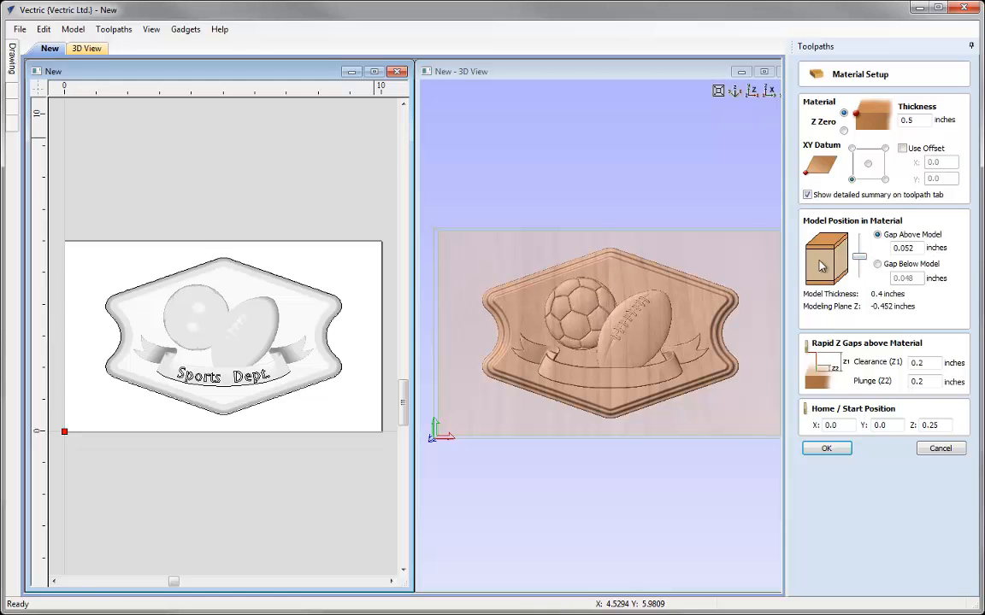
left_click_drag(859, 257, 859, 249)
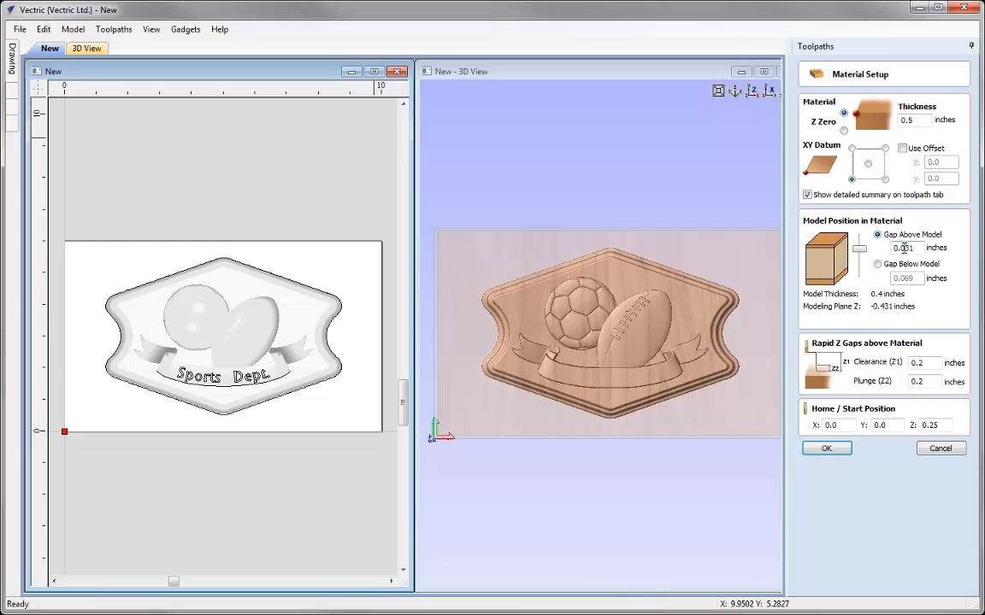
Set the gap above the model to 0.05 inches and accept the material setup
left_click_drag(906, 248, 946, 245)
type("5")
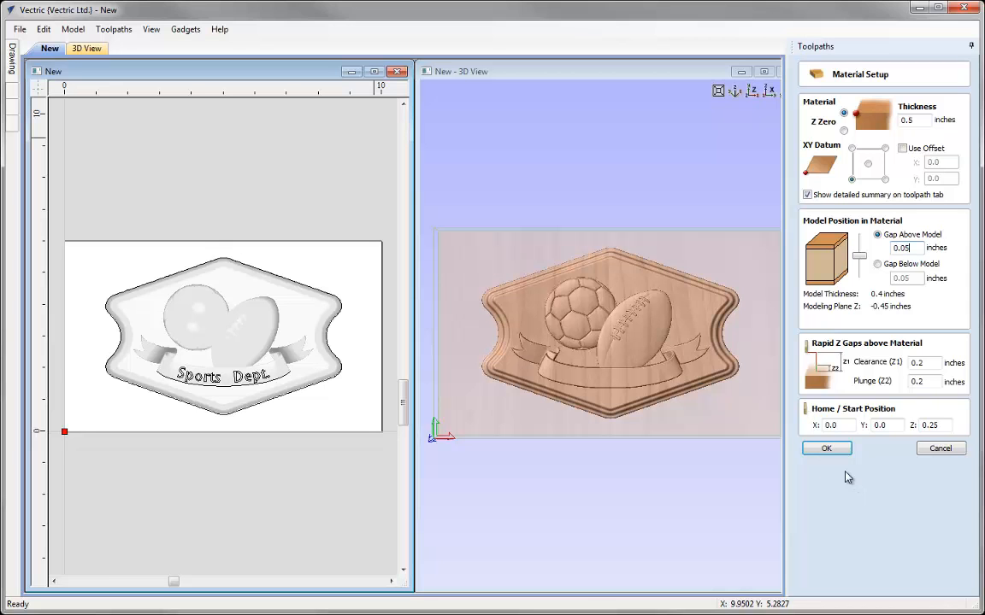
left_click(826, 448)
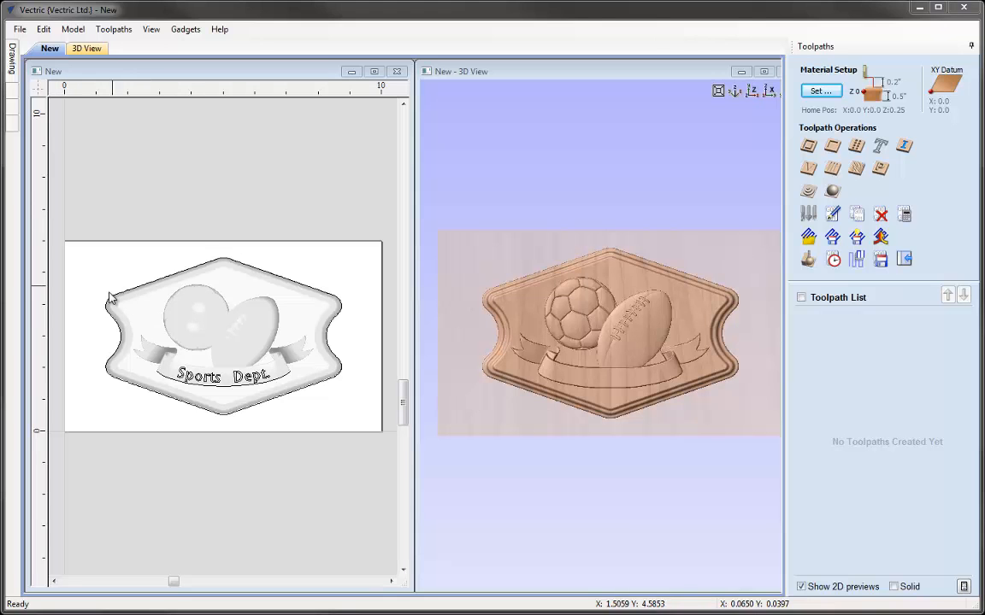
Start a 3D rough machining toolpath for the plaque's outline vector using the End Mill (0.25 inch)
left_click(323, 387)
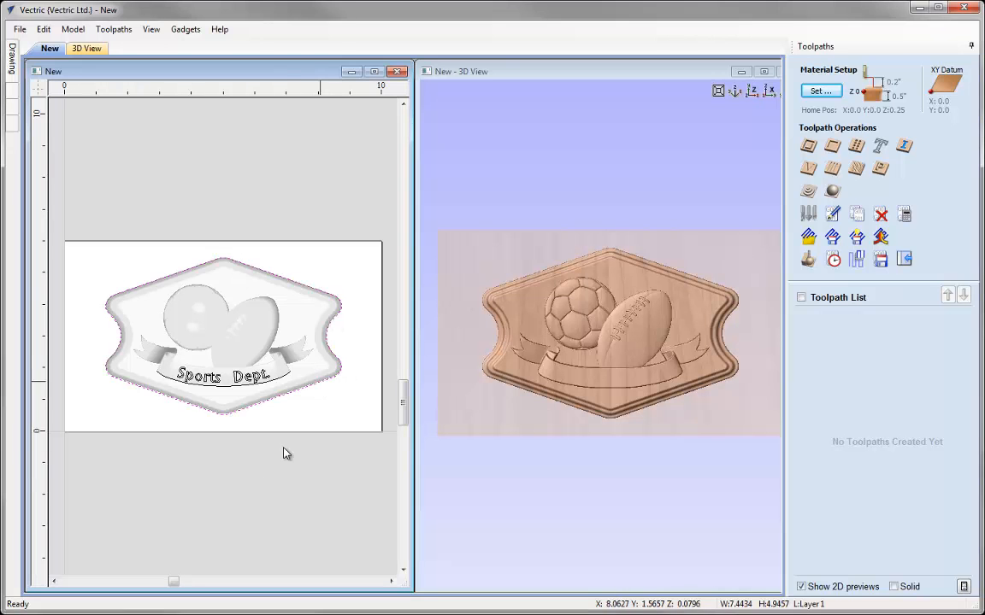
left_click(808, 193)
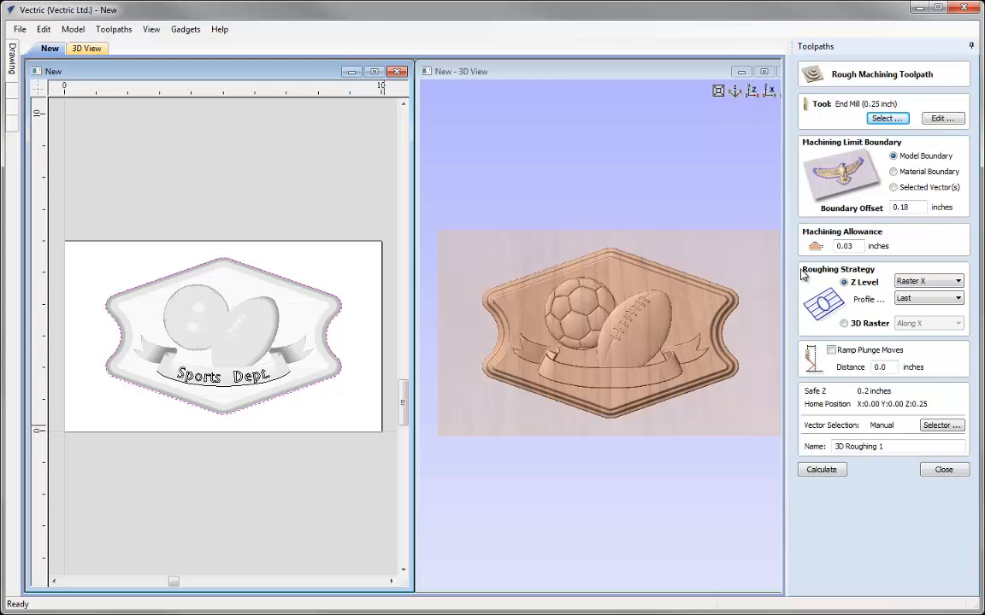
left_click(887, 118)
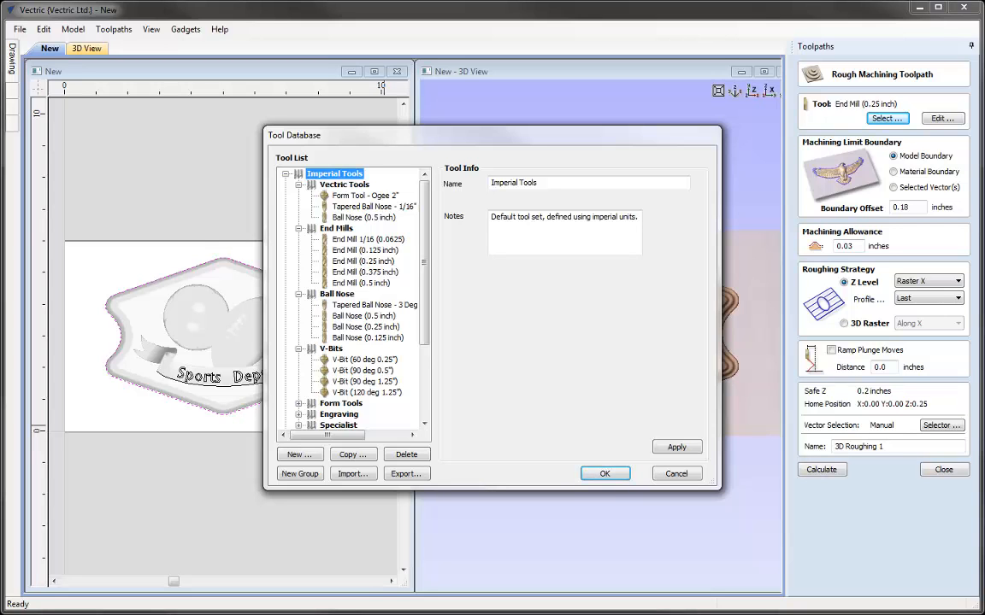
left_click(351, 261)
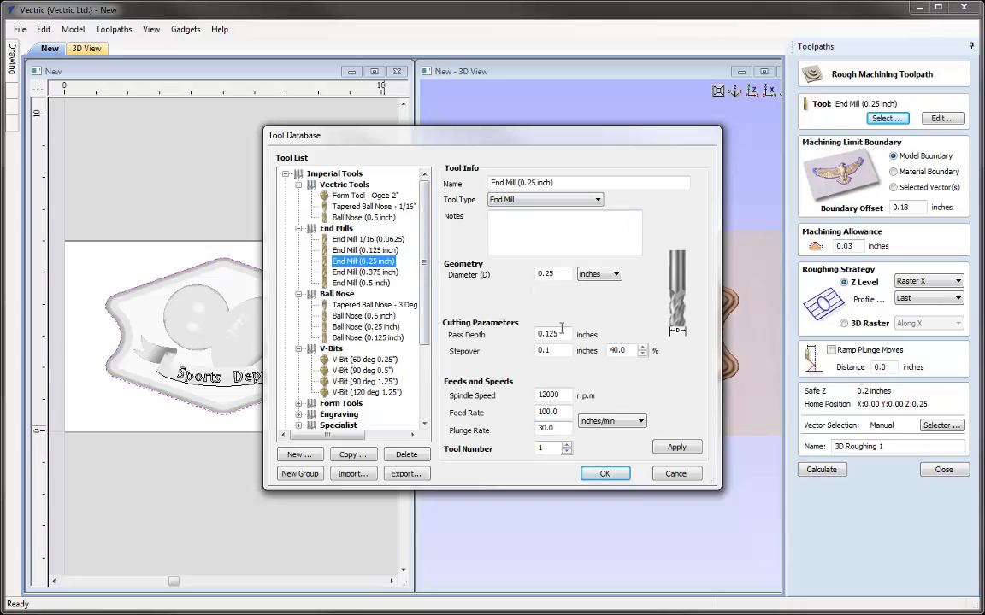
left_click(606, 476)
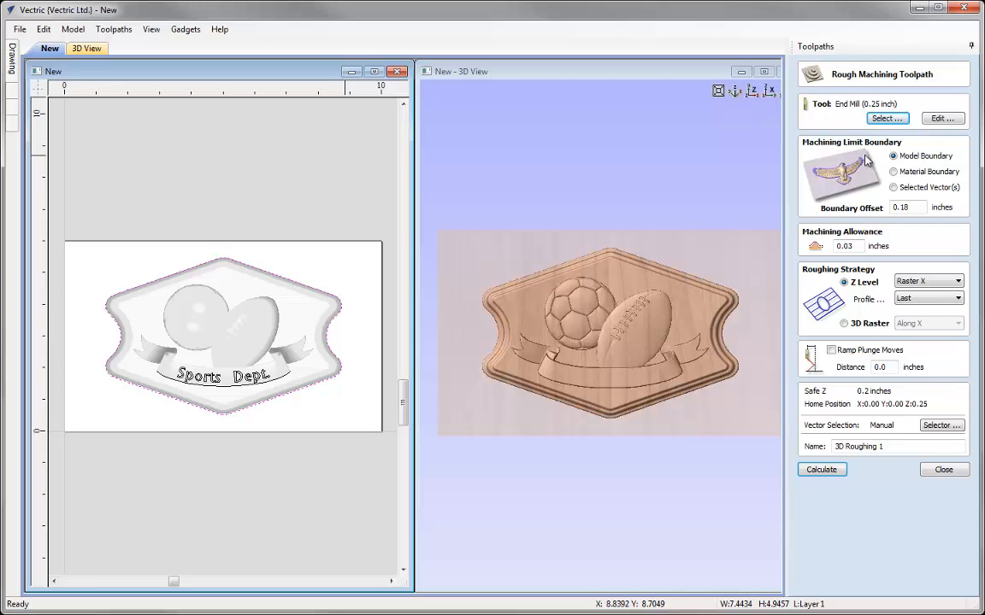
Limit the roughing to the selected vector with a boundary offset of 0.18 inches and a machining allowance of 0.03 inches
left_click(904, 172)
left_click(908, 187)
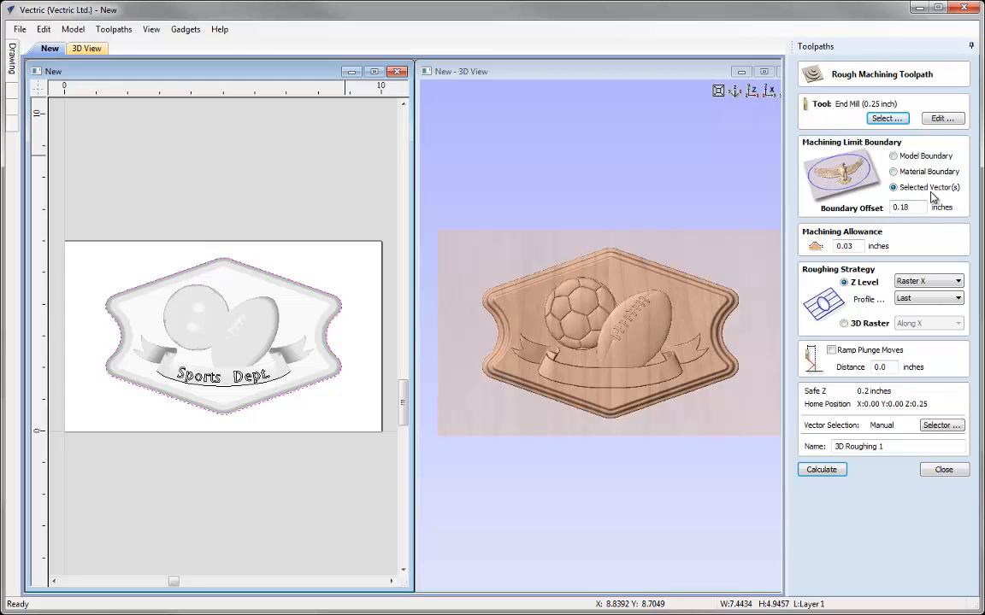
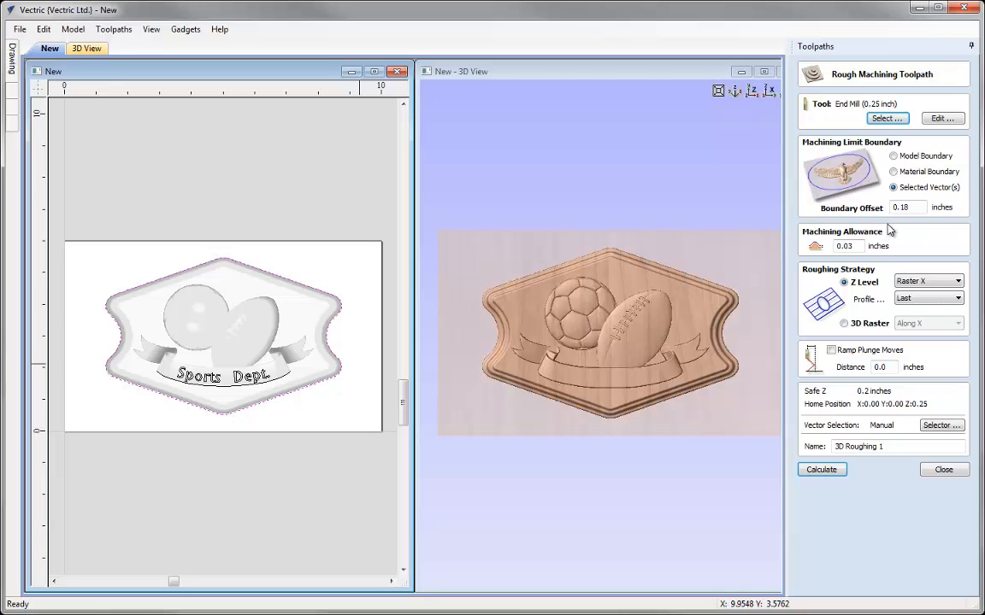
left_click_drag(900, 208, 907, 209)
type("10")
type("8")
left_click_drag(848, 245, 856, 245)
left_click(864, 245)
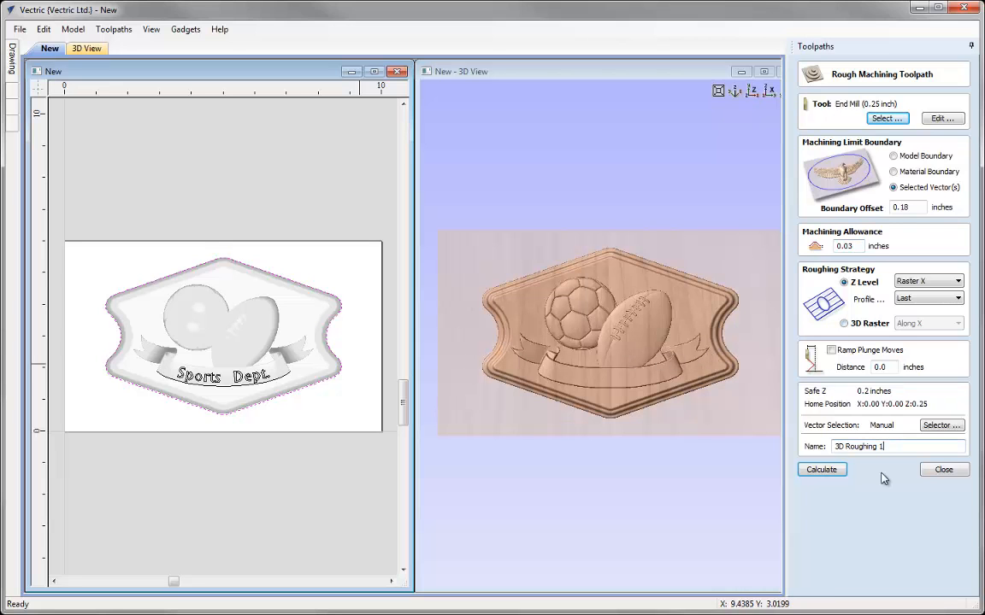
Name the rough machining toolpath "3D Roughing" and calculate it
key("BackSpace")
key("BackSpace")
left_click(821, 473)
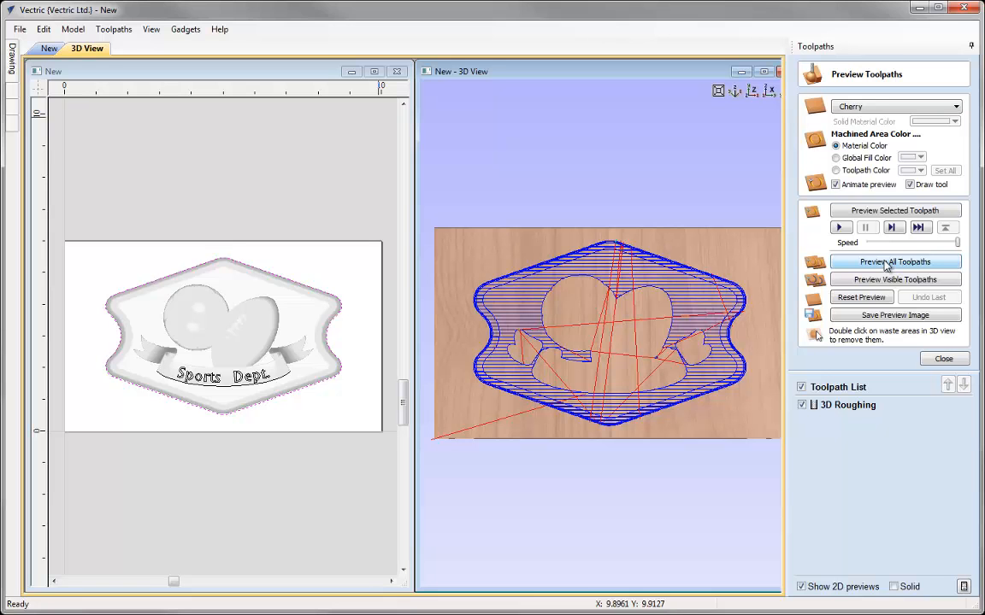
Preview the 3D Roughing cut in the cherry material, inspect it from an angle and close the preview
left_click(927, 214)
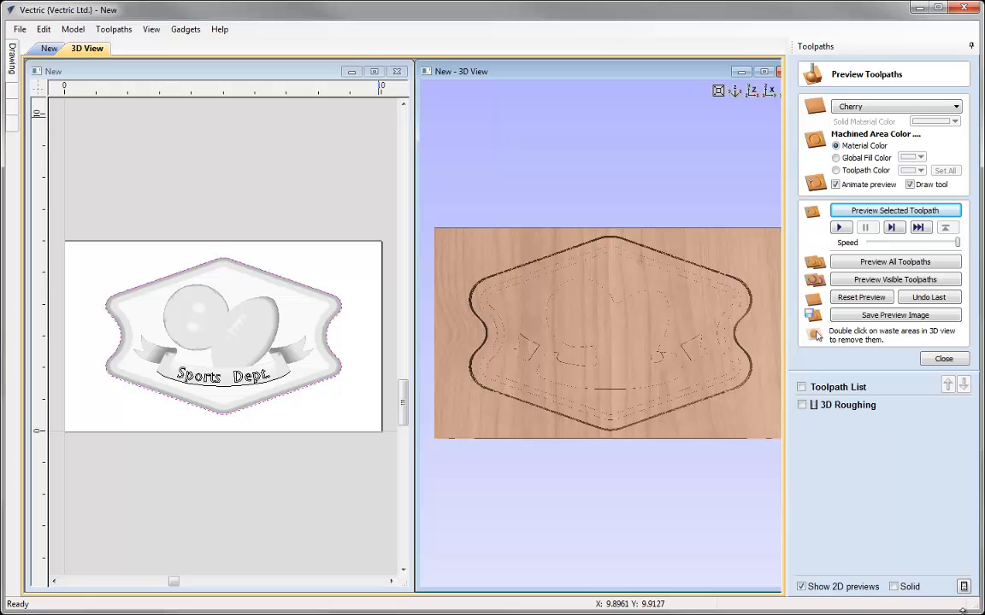
left_click_drag(675, 396, 621, 344)
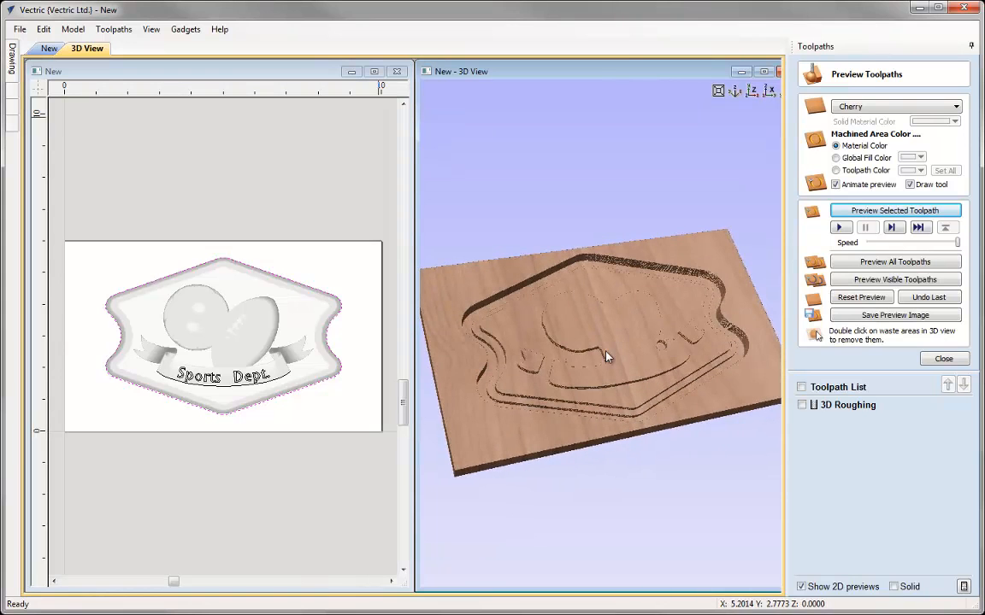
left_click(943, 358)
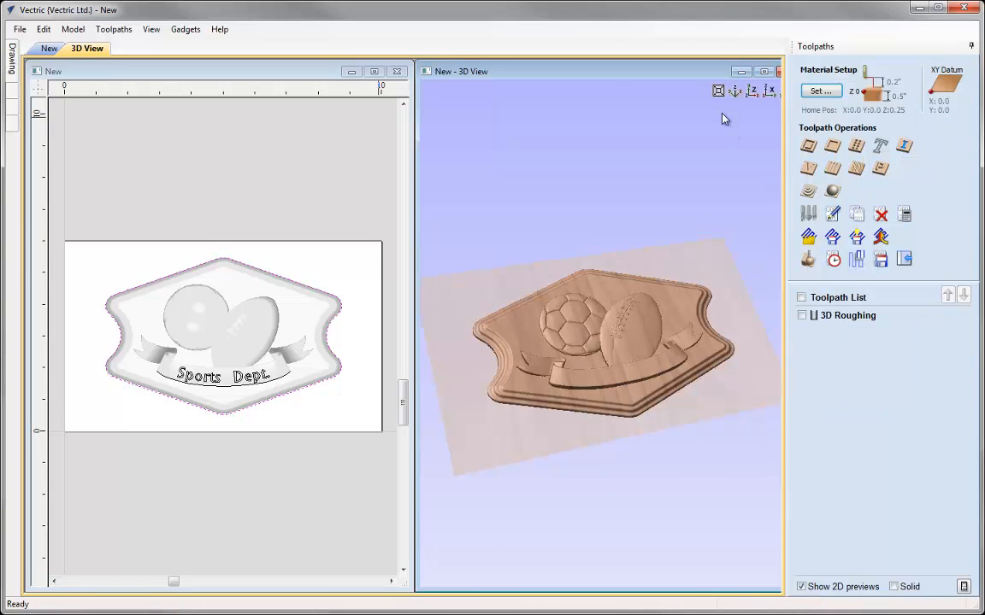
left_click(735, 91)
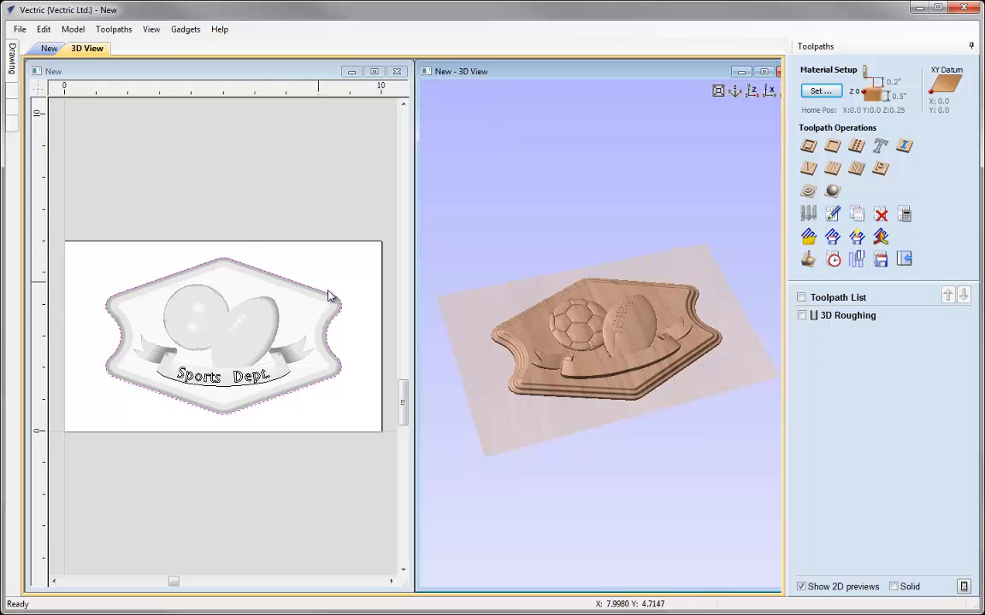
Calculate a raster finish machining toolpath named "3D Finish" with the Ball Nose (0.125 inch) and a 0.1 inch boundary offset from the selected outline
left_click(833, 193)
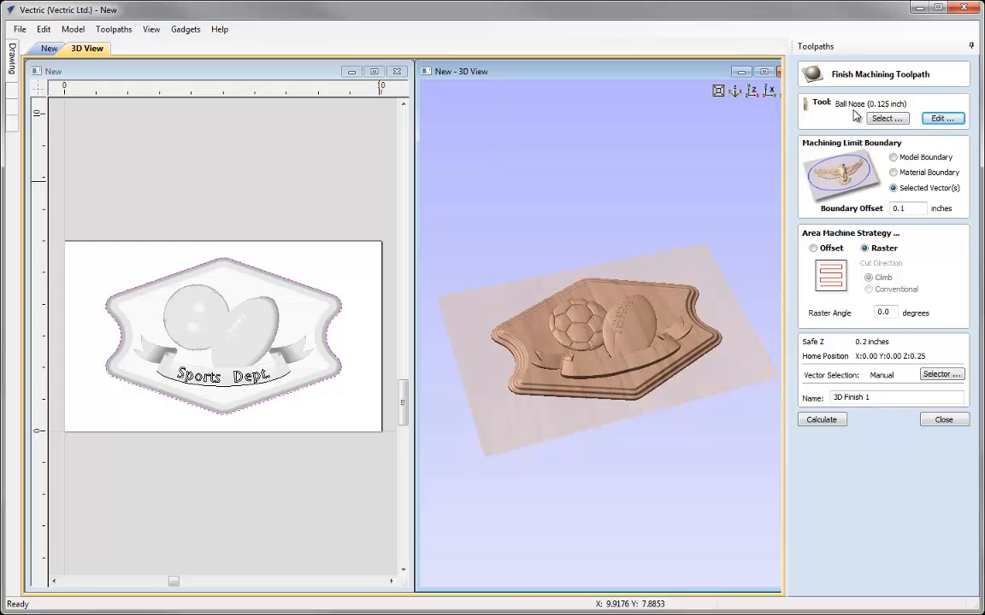
left_click(941, 118)
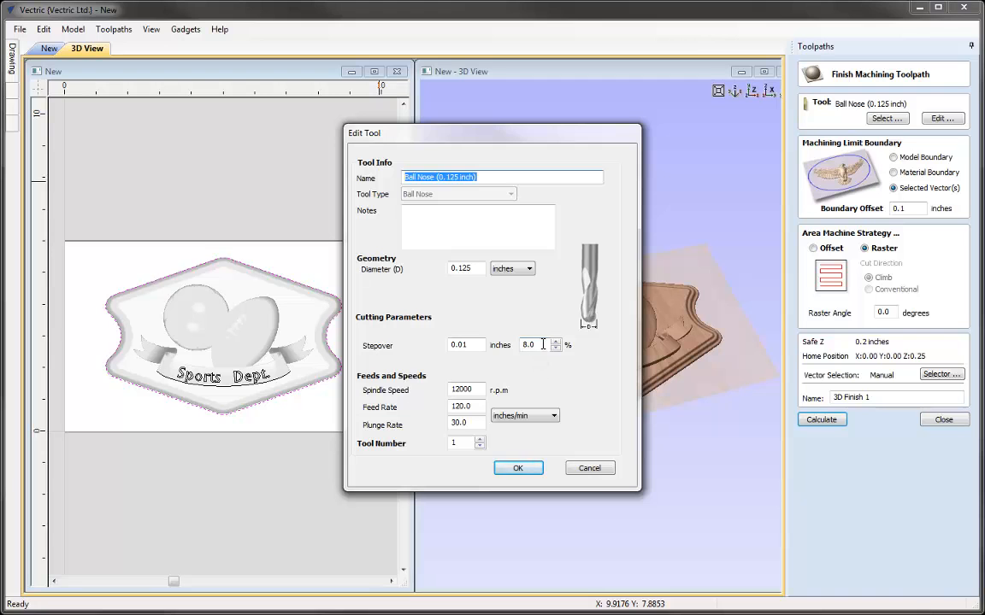
left_click(517, 468)
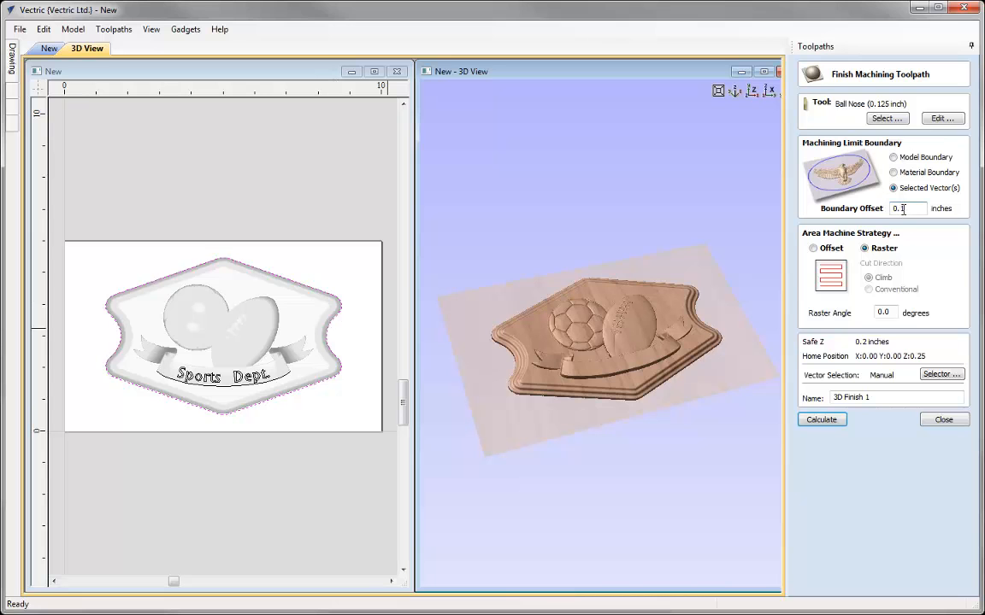
left_click_drag(900, 213, 910, 211)
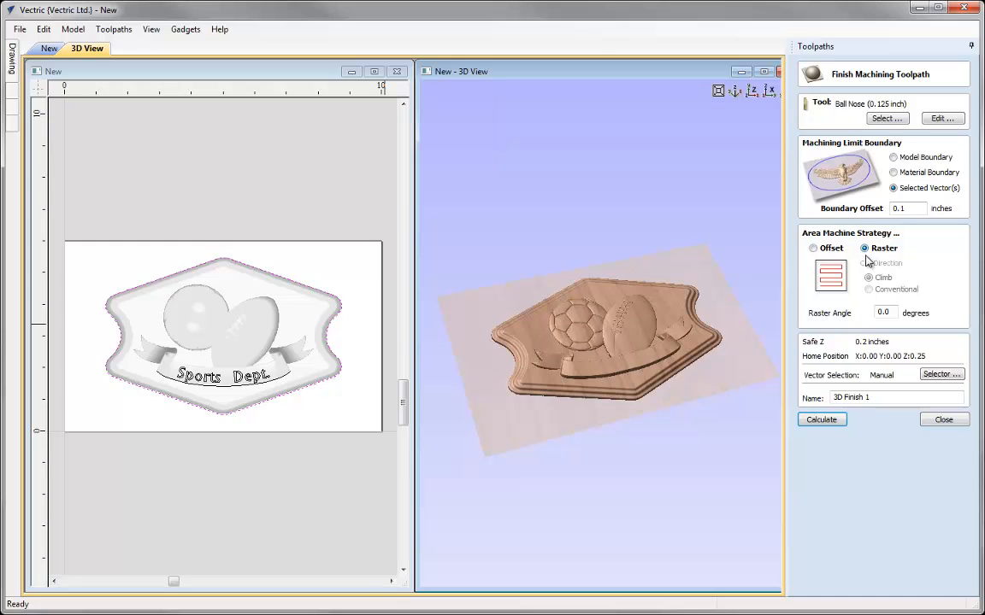
left_click(876, 396)
left_click(817, 421)
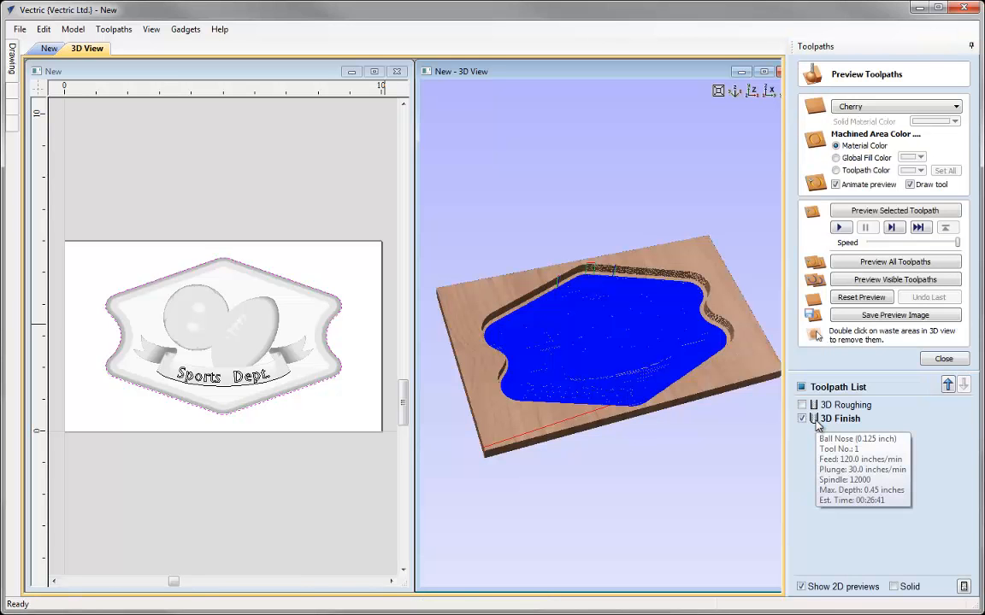
Preview the 3D Finish cut in a maximized 3D view, close the preview and tile the 2D and 3D views vertically
left_click(762, 71)
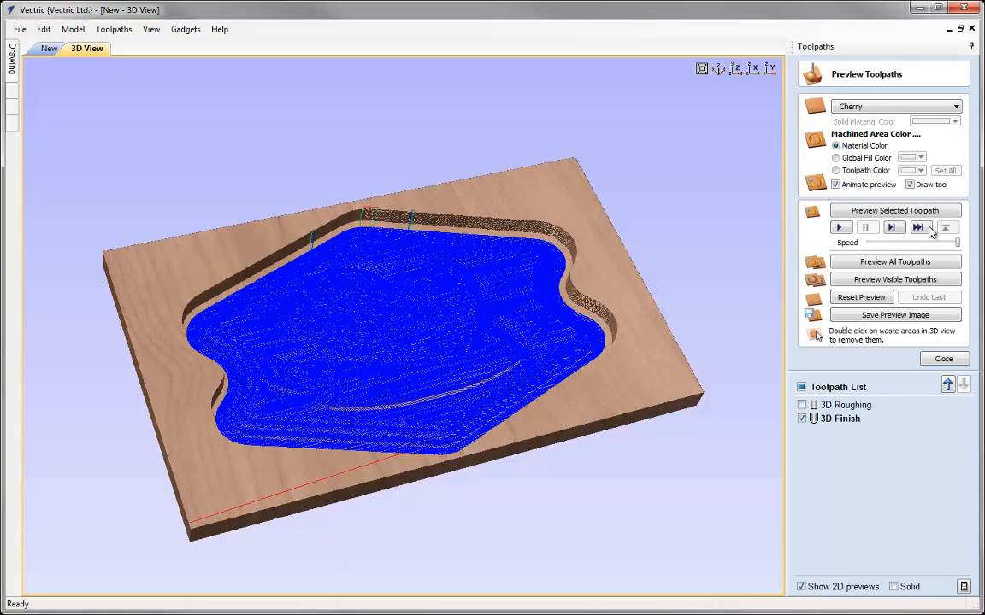
left_click(894, 210)
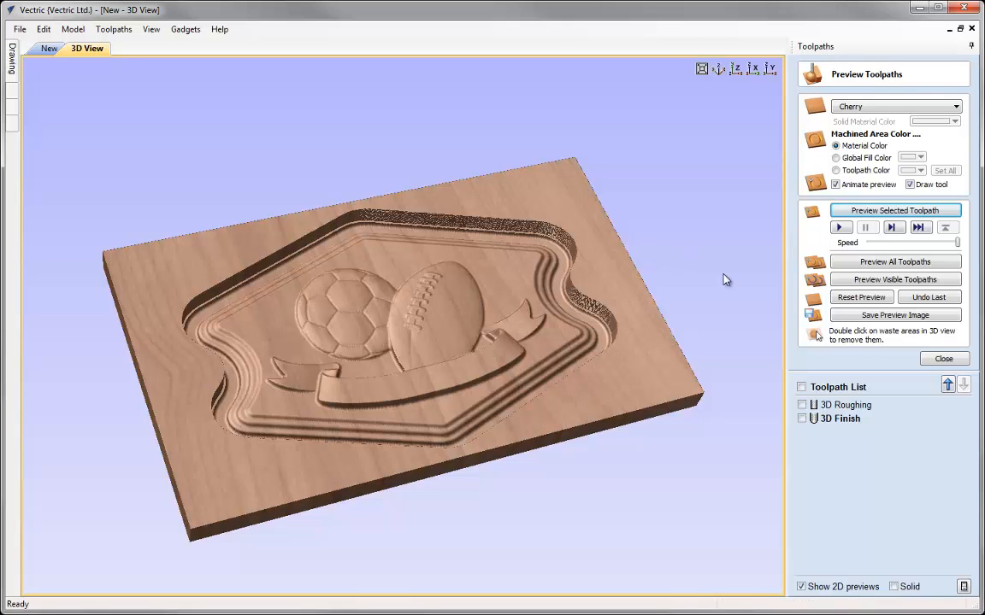
left_click(944, 360)
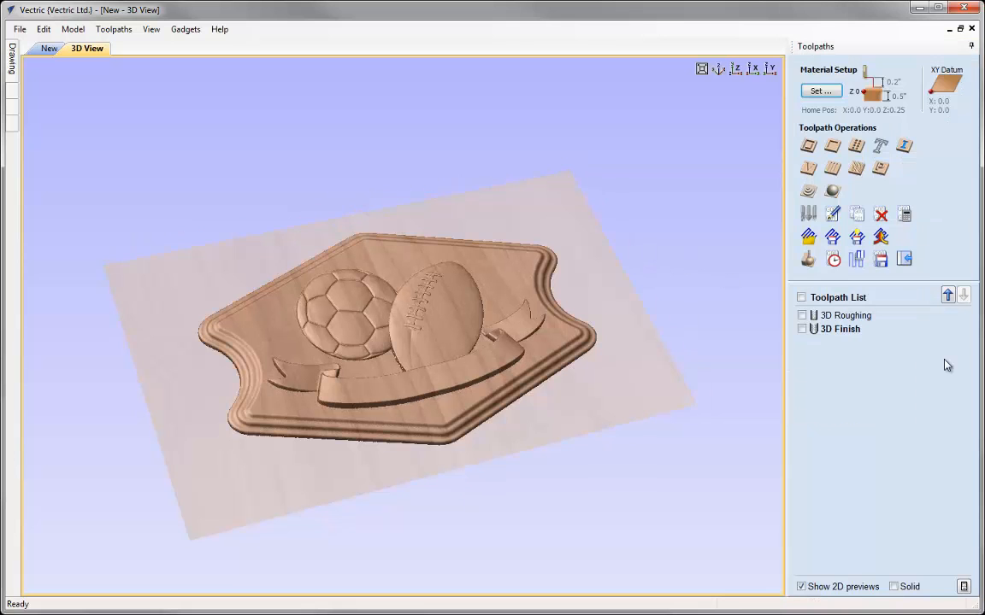
left_click(151, 30)
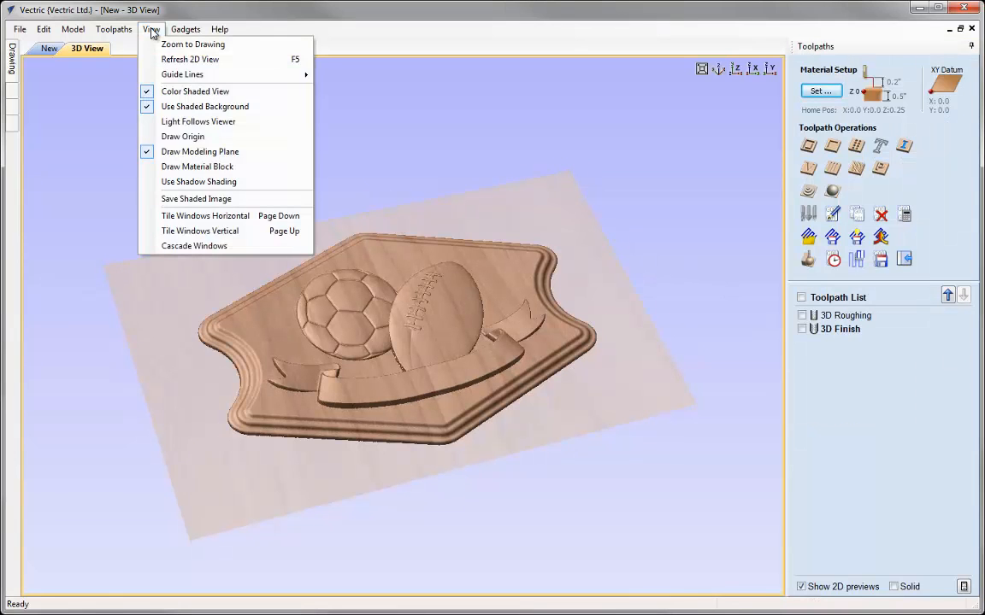
left_click(249, 233)
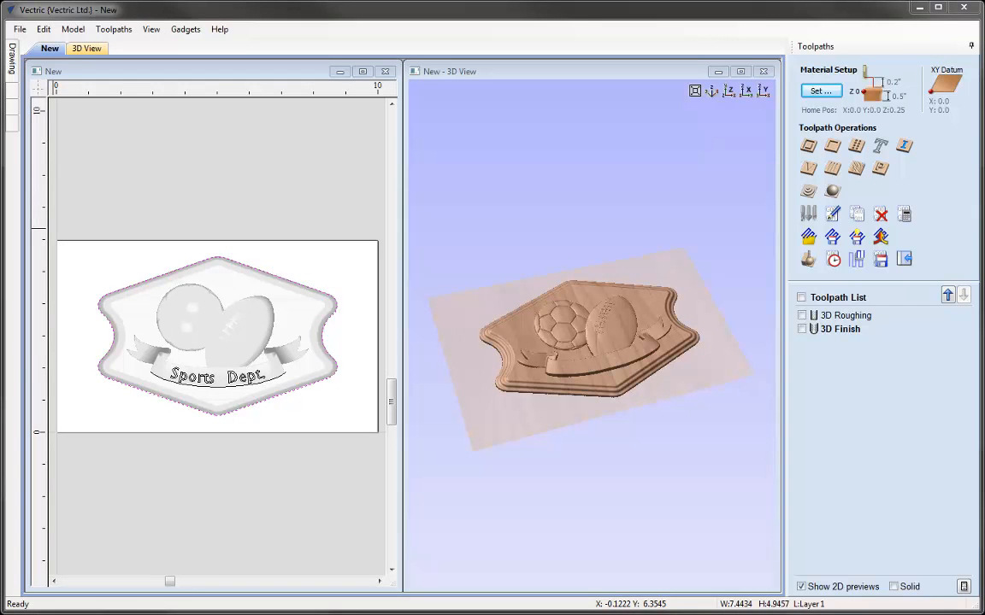
Calculate a toolpath named "V-Carve" for the "Sports Dept." text with the V-Bit (60 deg 0.25"), projected onto the 3D model
left_click(205, 385)
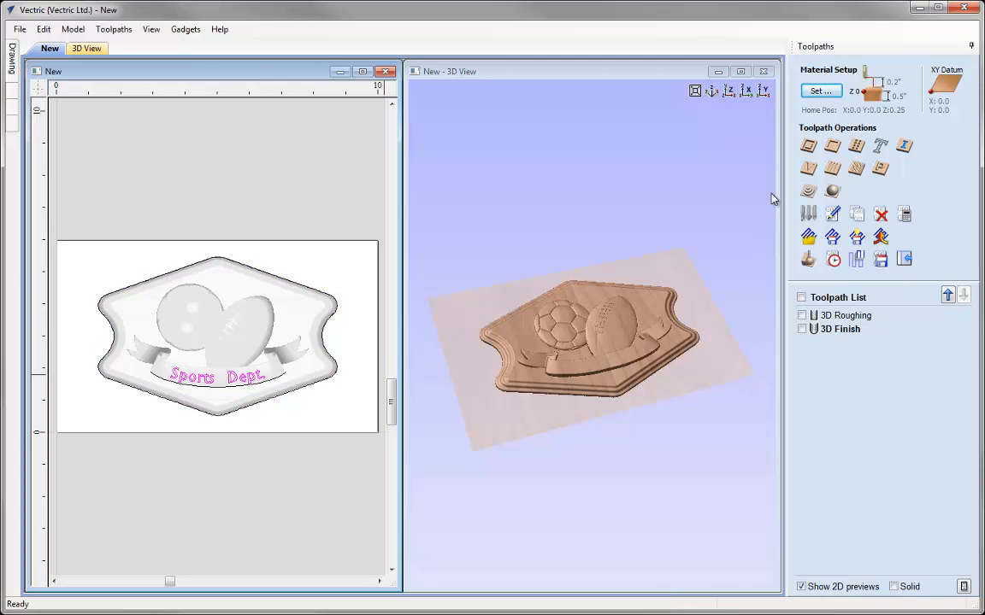
left_click(810, 170)
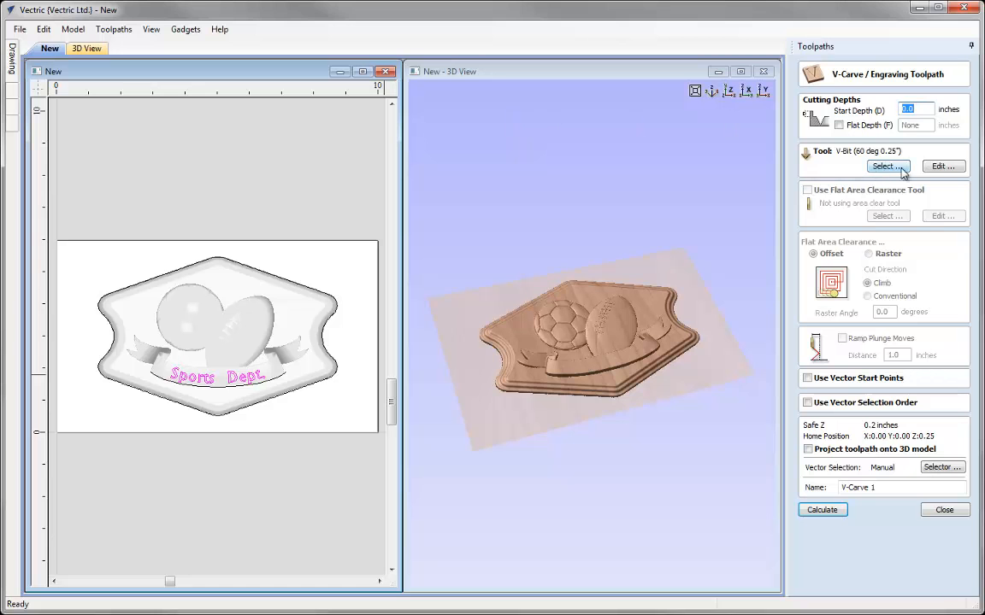
left_click(886, 168)
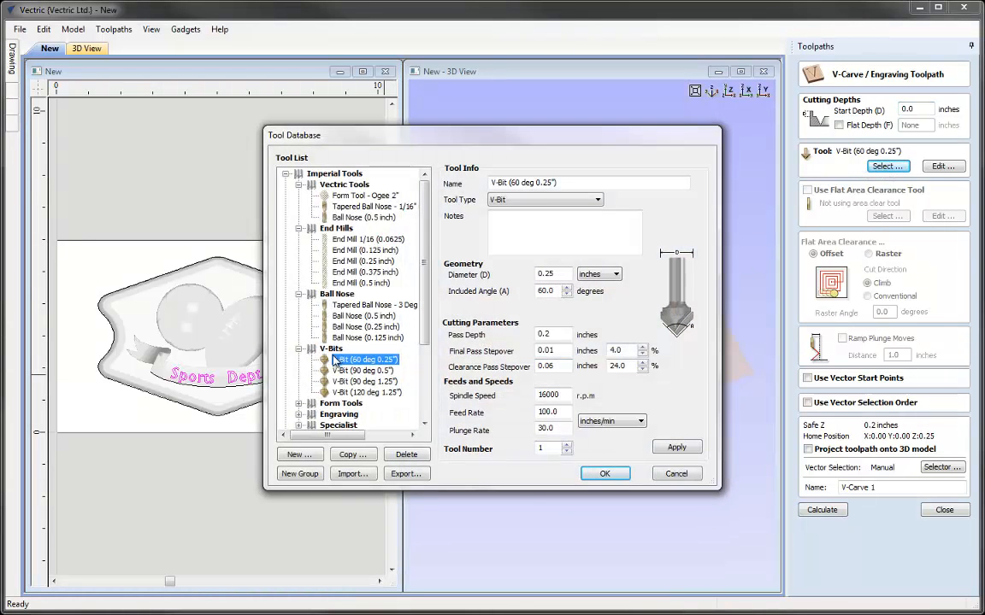
left_click(366, 360)
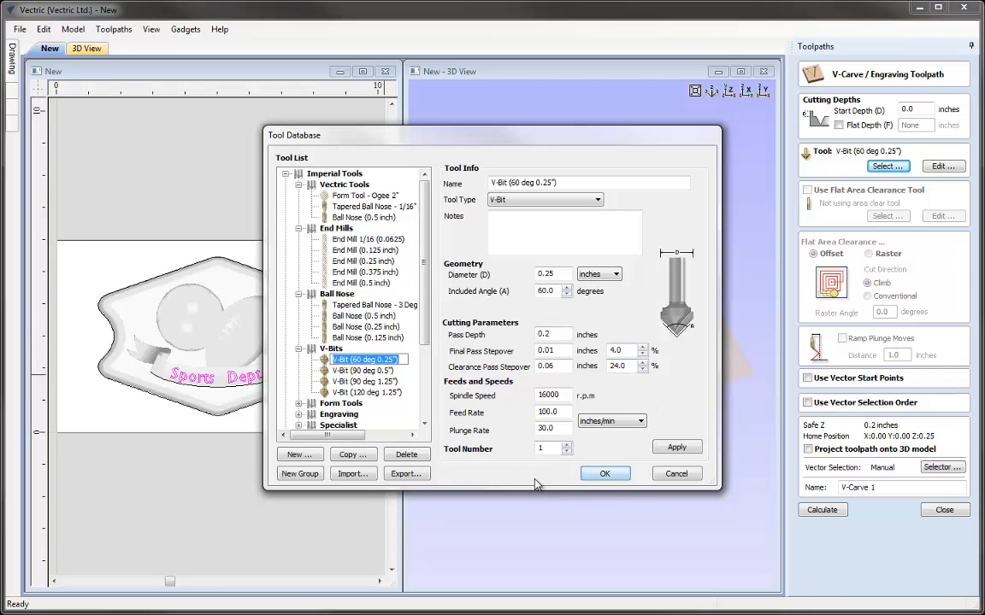
left_click(620, 476)
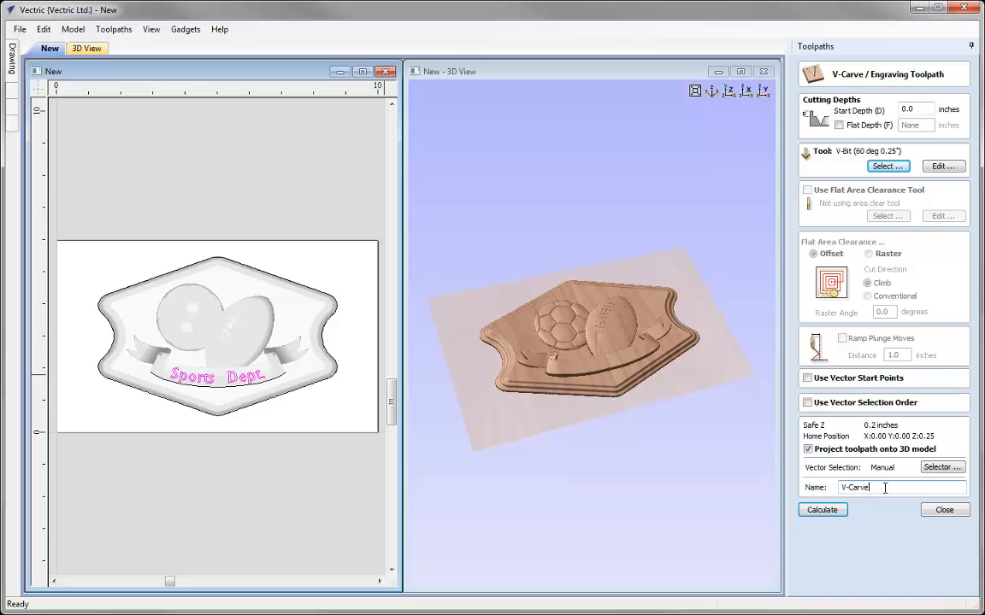
left_click(822, 510)
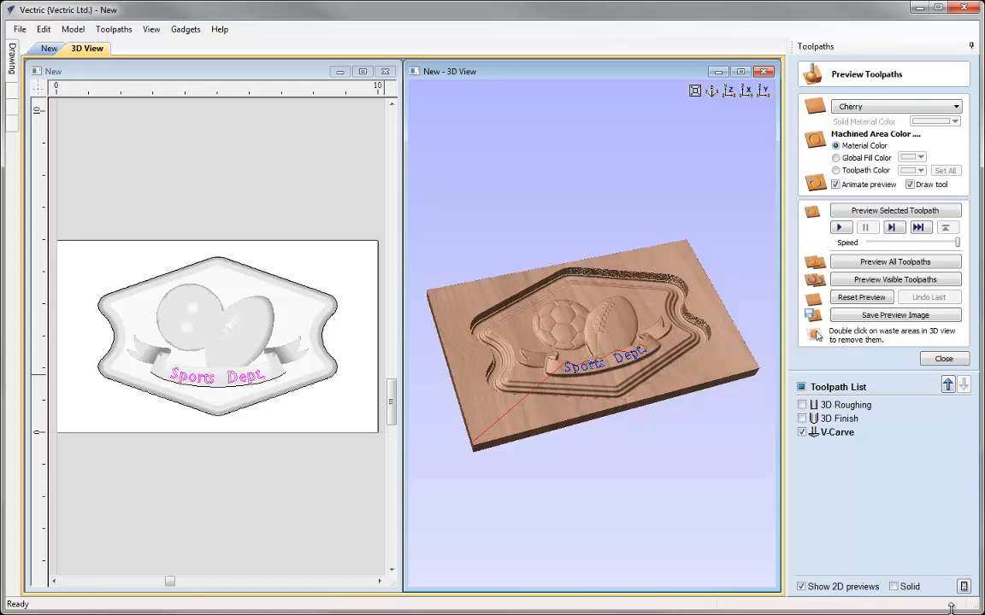
Preview the V-Carve cut in a maximized 3D view, inspect the lettering up close, and restore the vertically tiled views
left_click(740, 73)
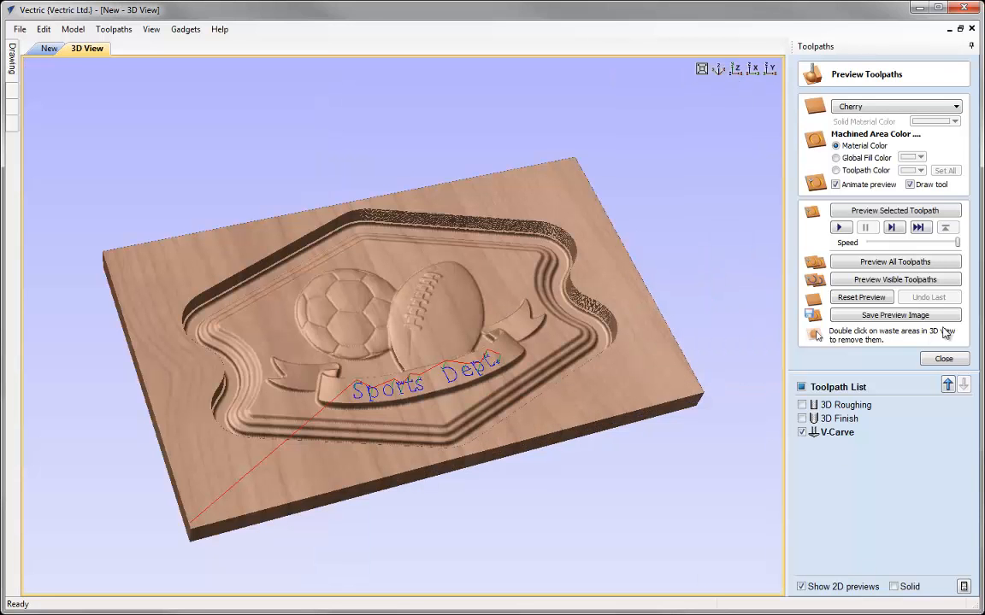
left_click(882, 213)
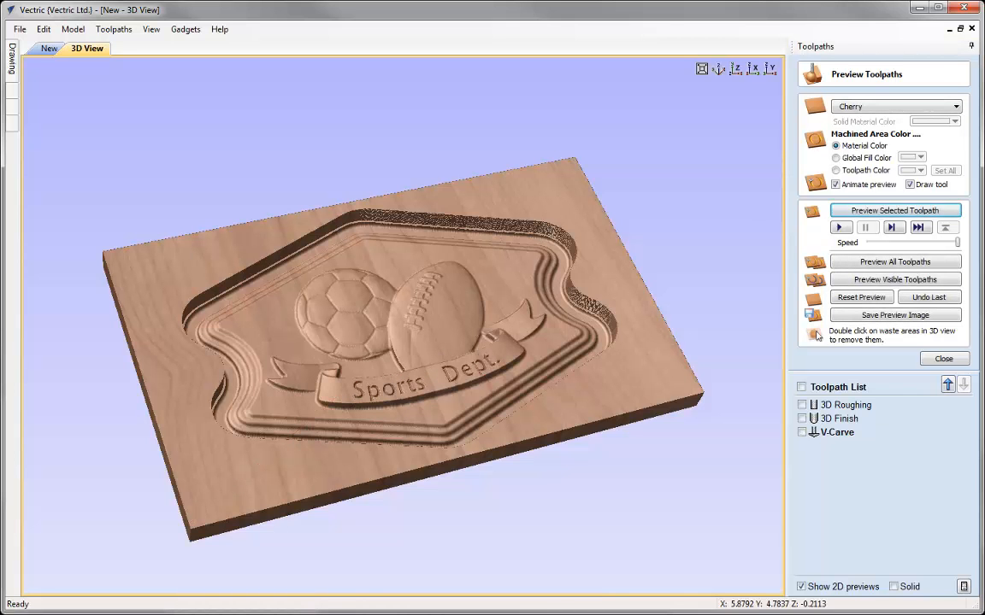
scroll(461, 450, "up", 2)
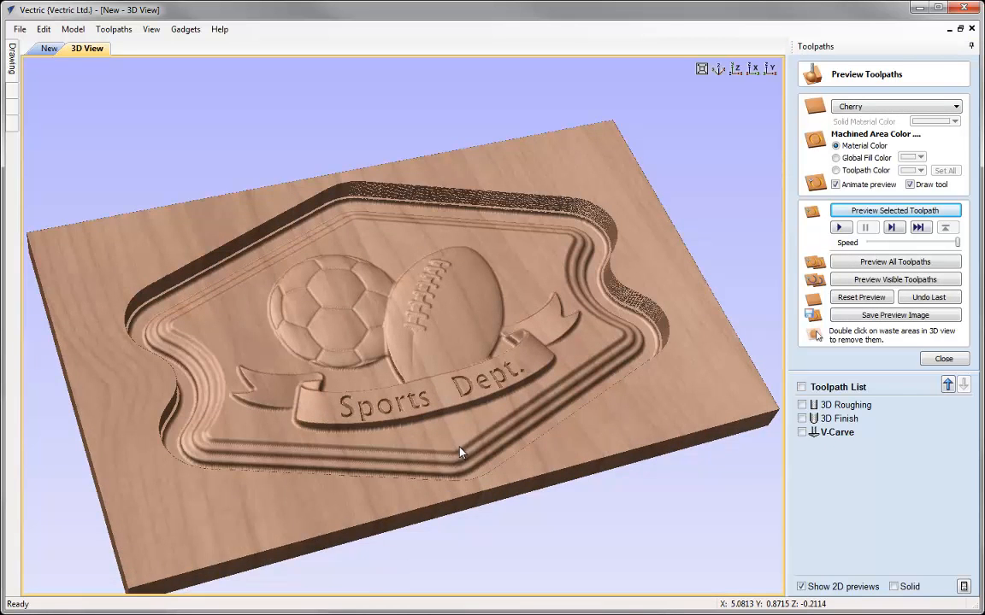
scroll(460, 451, "up", 2)
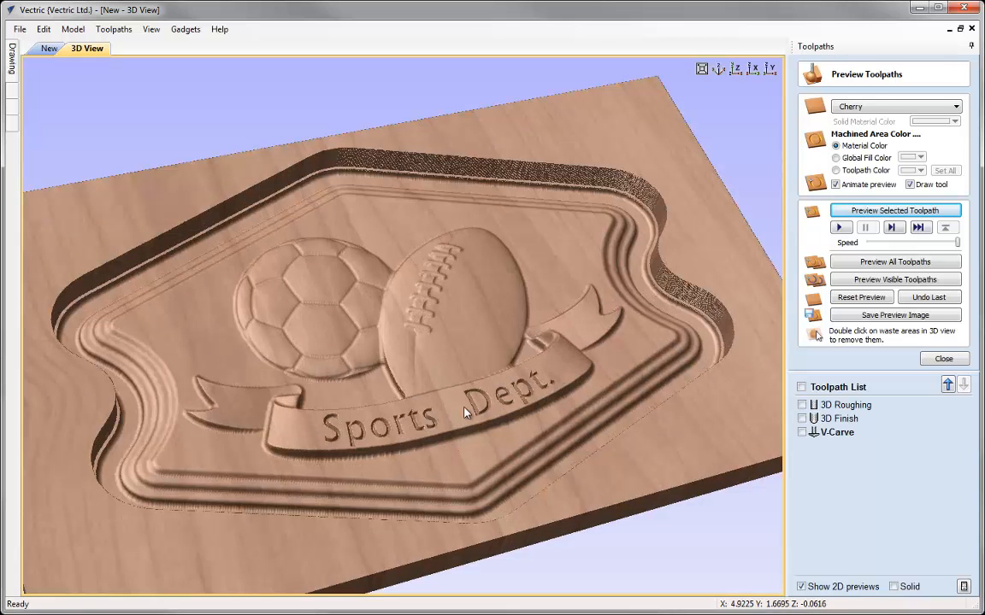
scroll(339, 505, "down", 4)
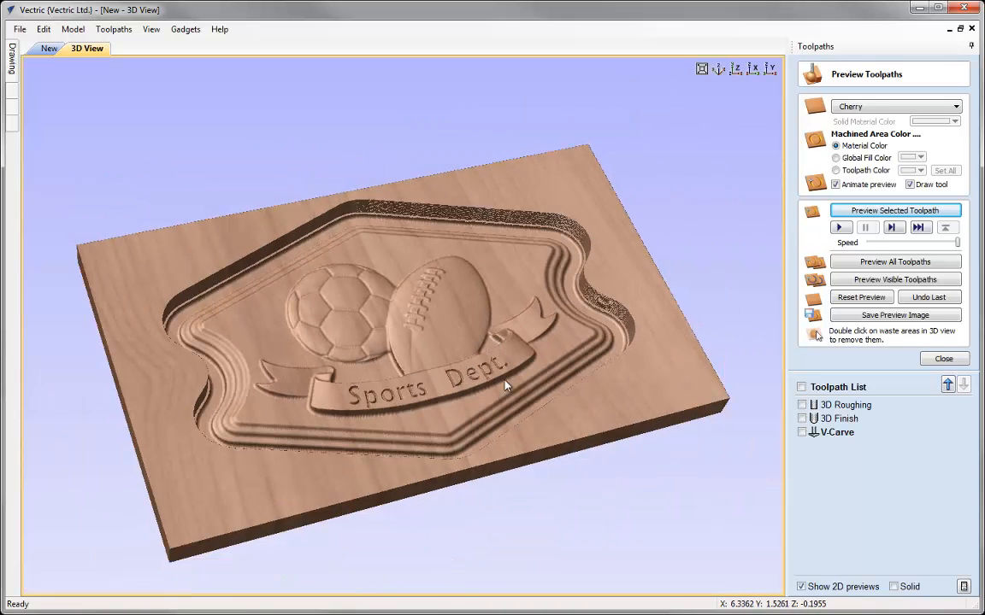
left_click(944, 360)
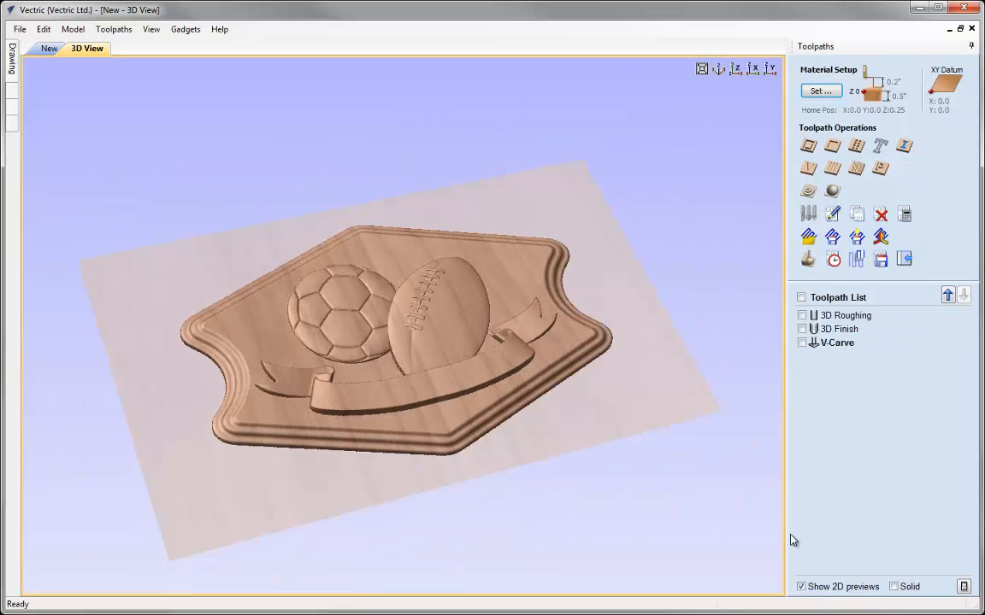
left_click(150, 29)
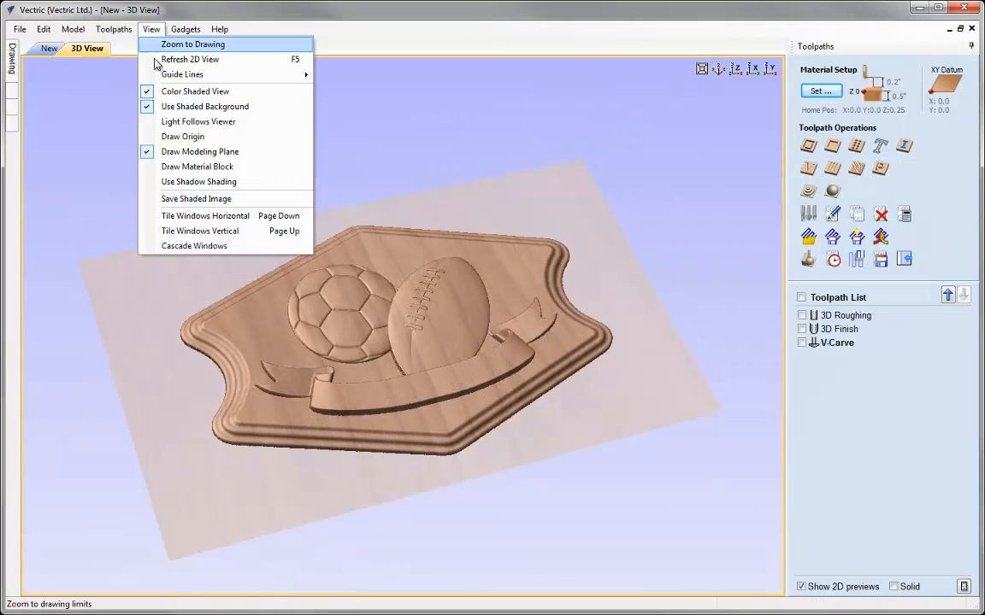
left_click(216, 232)
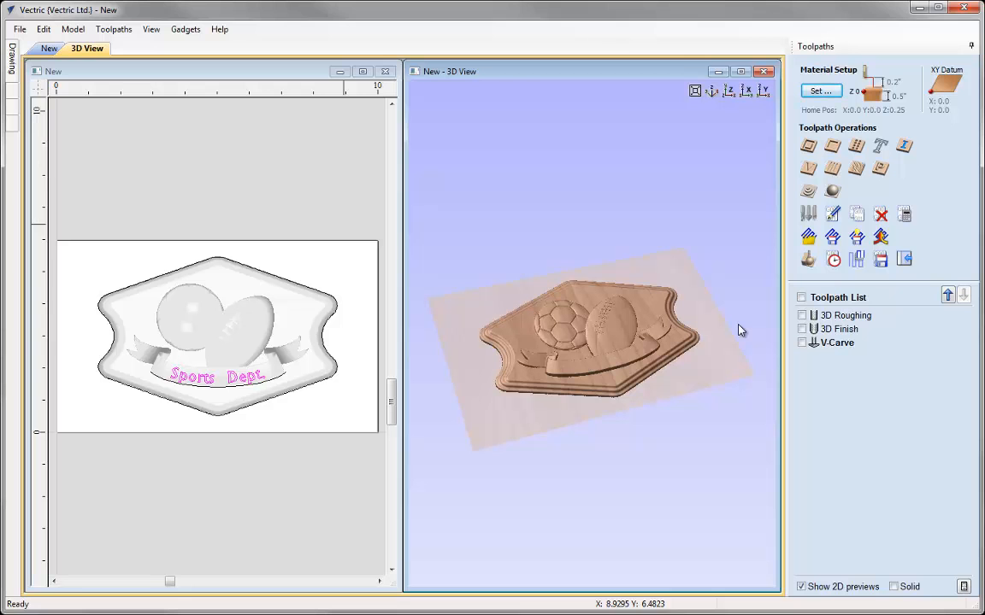
Set up a 2D profile toolpath for the plaque's outline vector with a cut depth of 0.5 inches and the End Mill (0.25 inch)
left_click(222, 261)
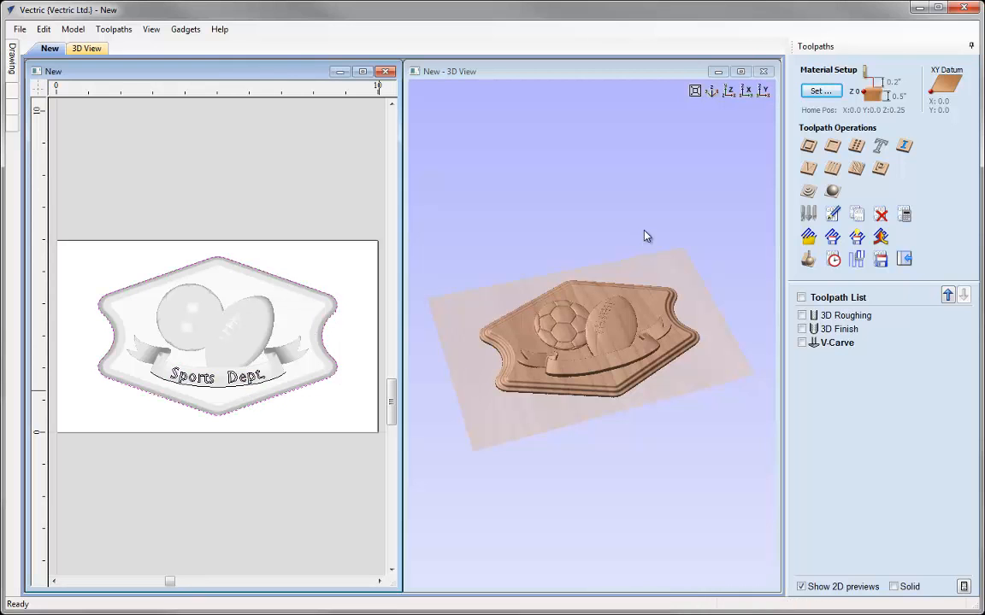
left_click(809, 147)
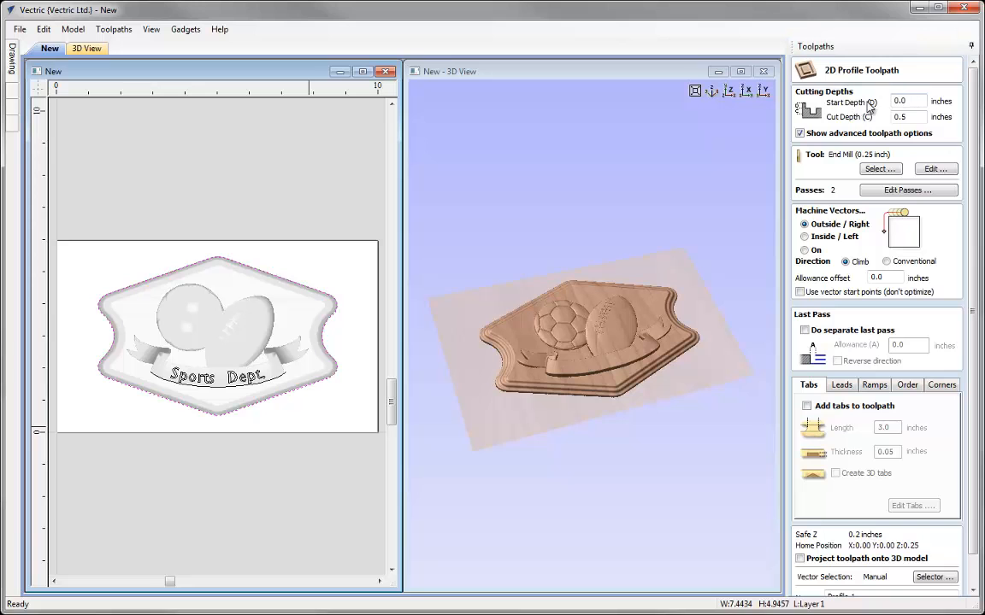
left_click_drag(912, 117, 840, 120)
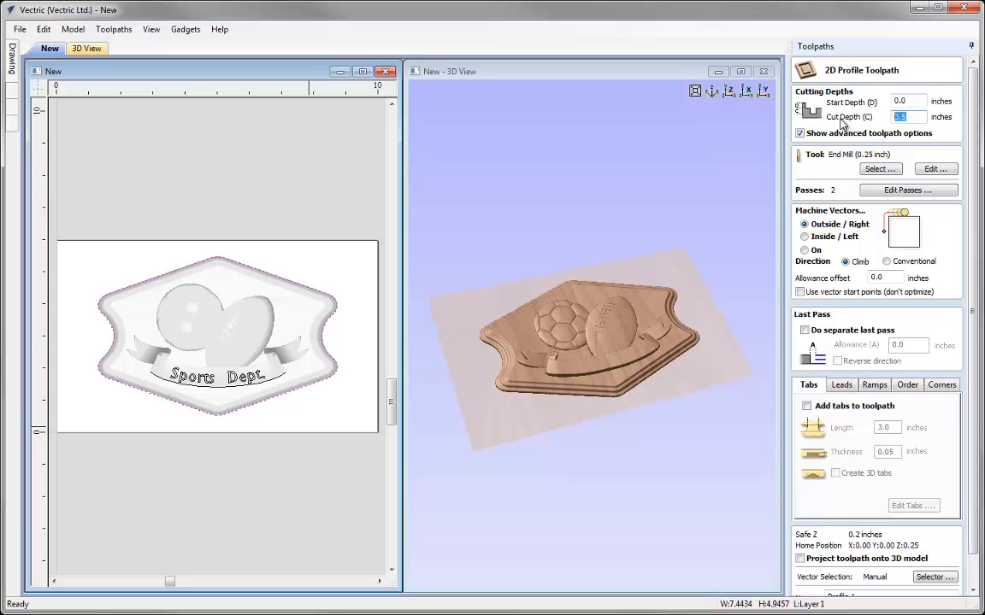
type("0.5")
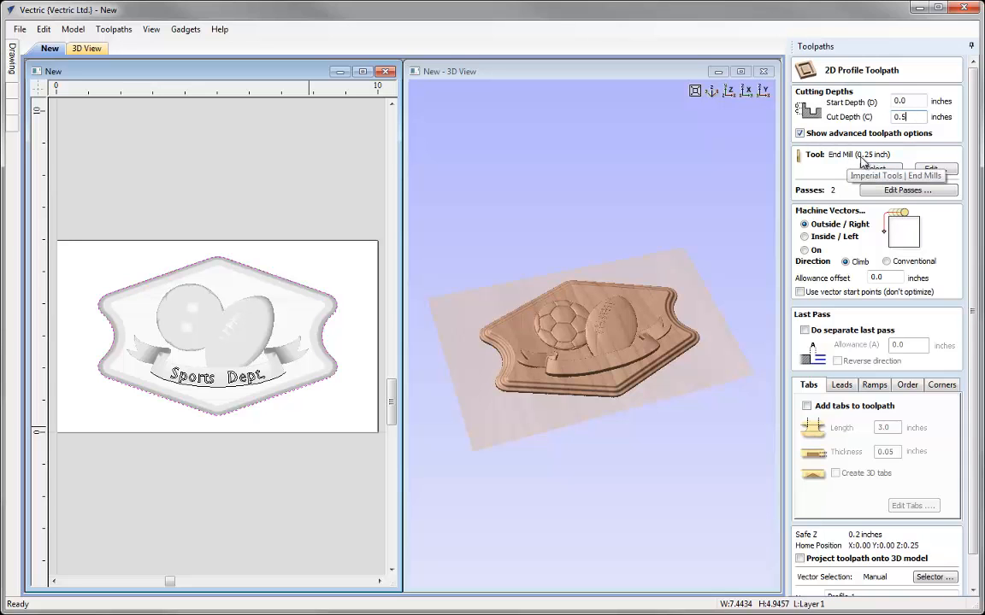
left_click(935, 168)
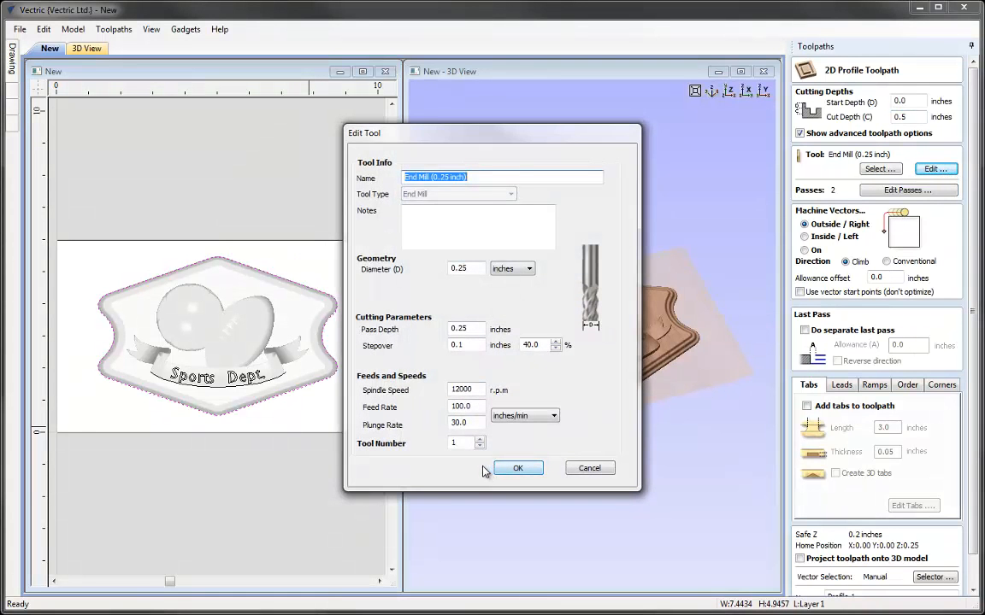
left_click(518, 470)
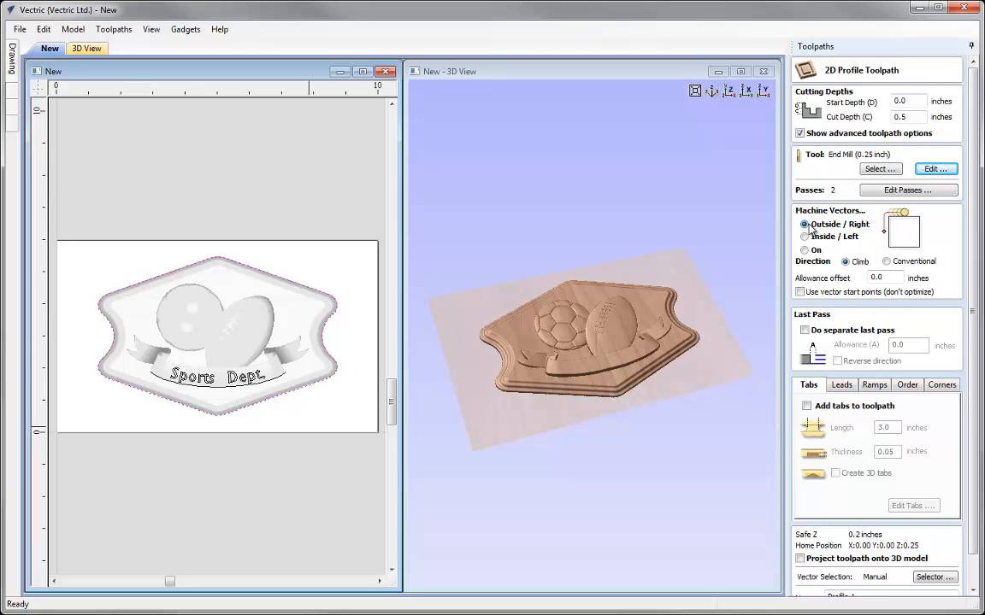
Name the outside profile toolpath "Profile" and calculate it without tabs
left_click_drag(976, 262, 978, 292)
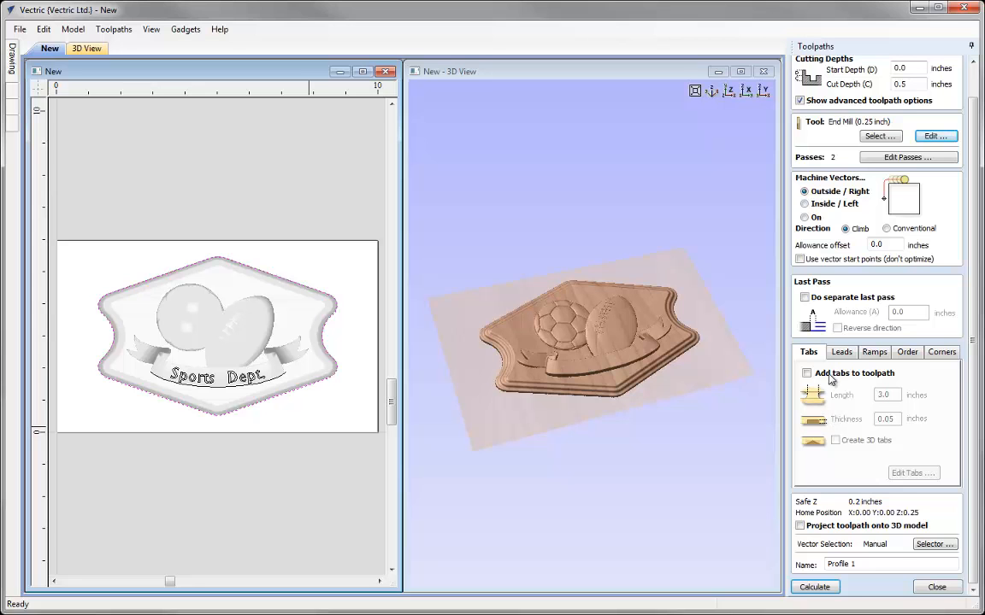
left_click(863, 564)
key("BackSpace")
key("BackSpace")
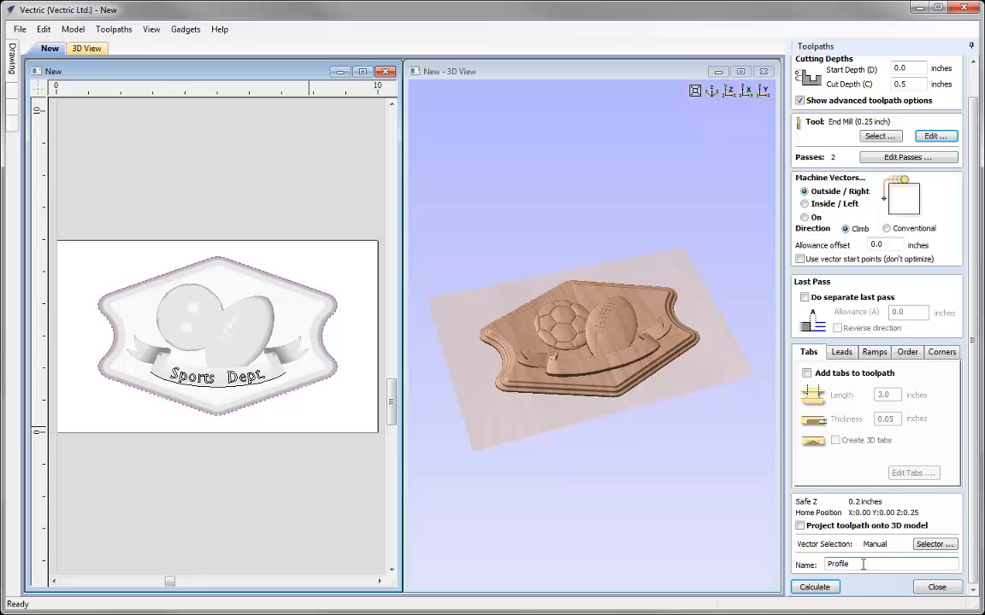
left_click(814, 587)
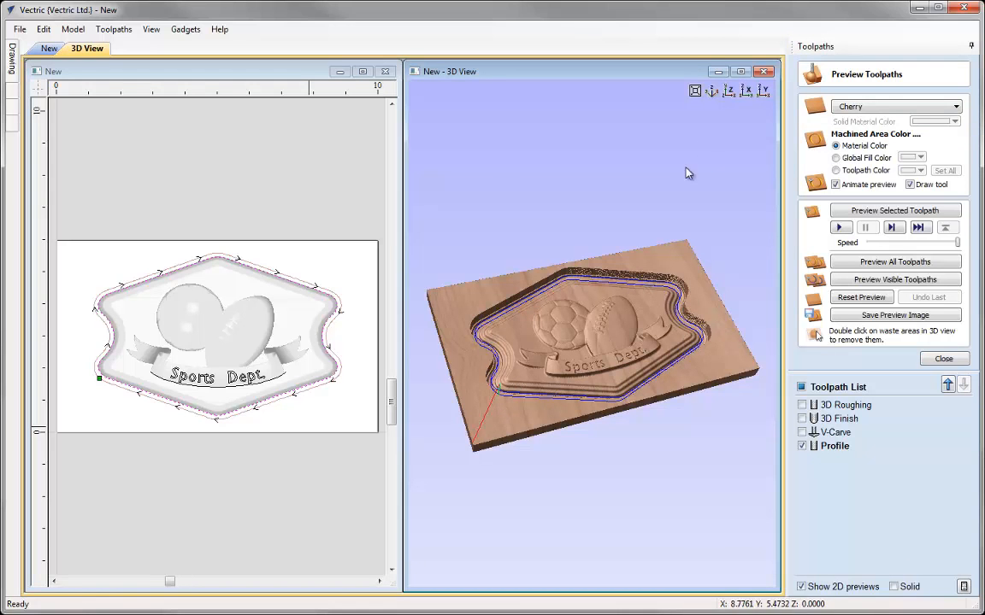
Preview the Profile cut in a maximized 3D view, remove the waste material around the plaque, and close the preview
left_click(740, 71)
left_click(890, 210)
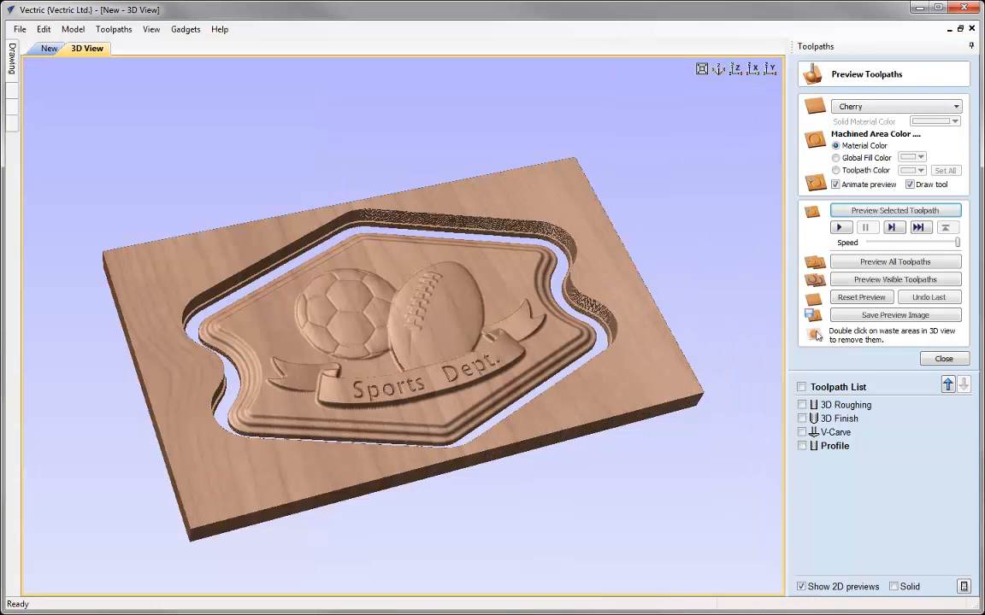
scroll(401, 342, "up", 1)
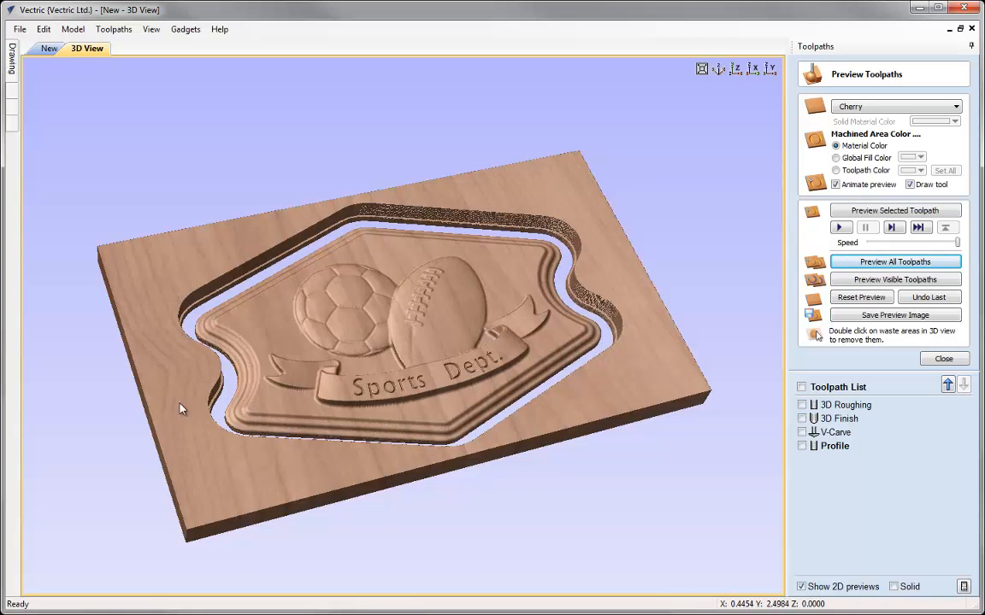
double_click(568, 185)
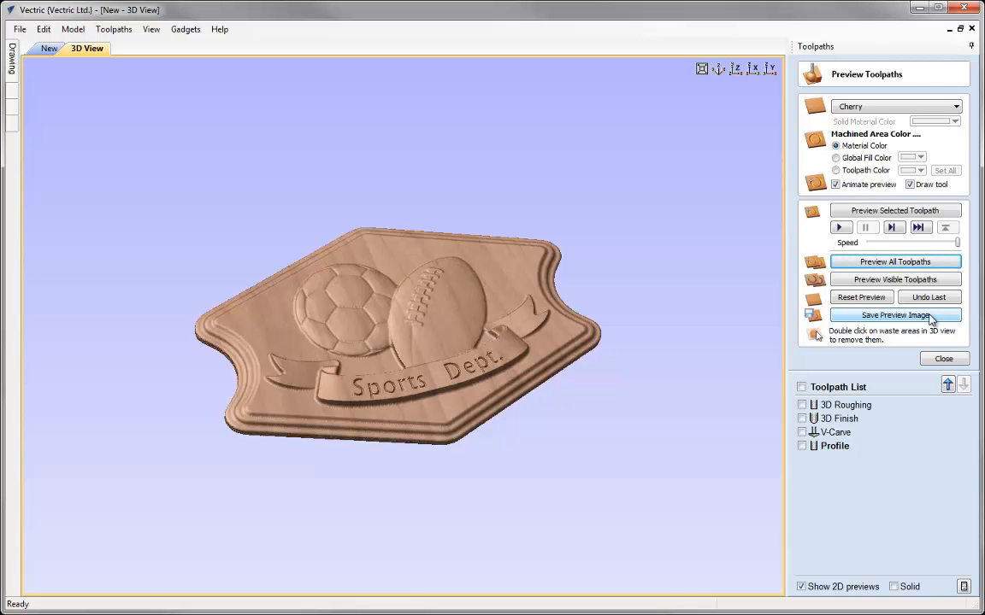
left_click(943, 359)
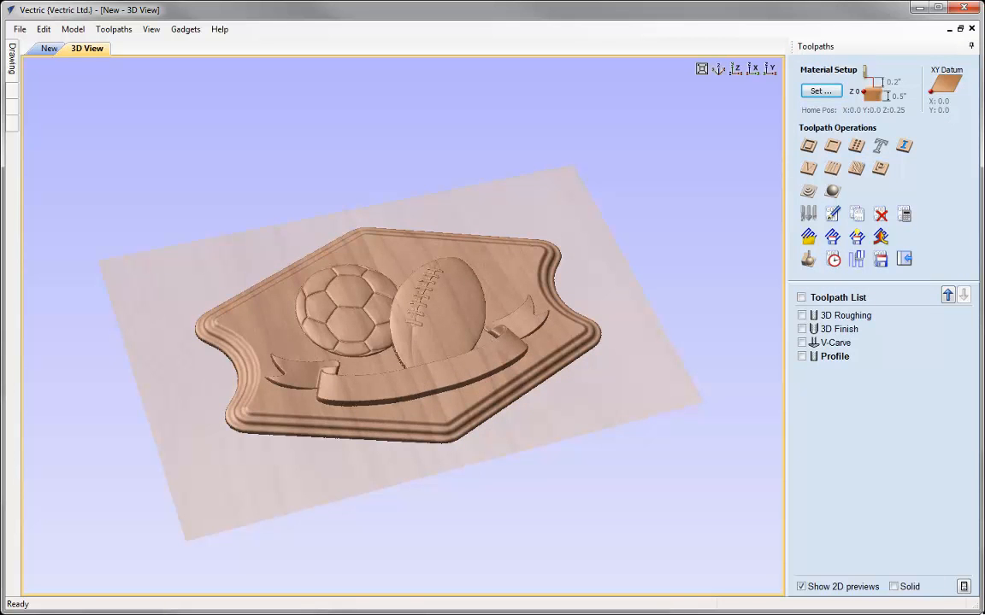
Open the save settings for the 3D Roughing toolpath and choose the G Code (inch) (*.tap) post processor
left_click(852, 316)
left_click(853, 317)
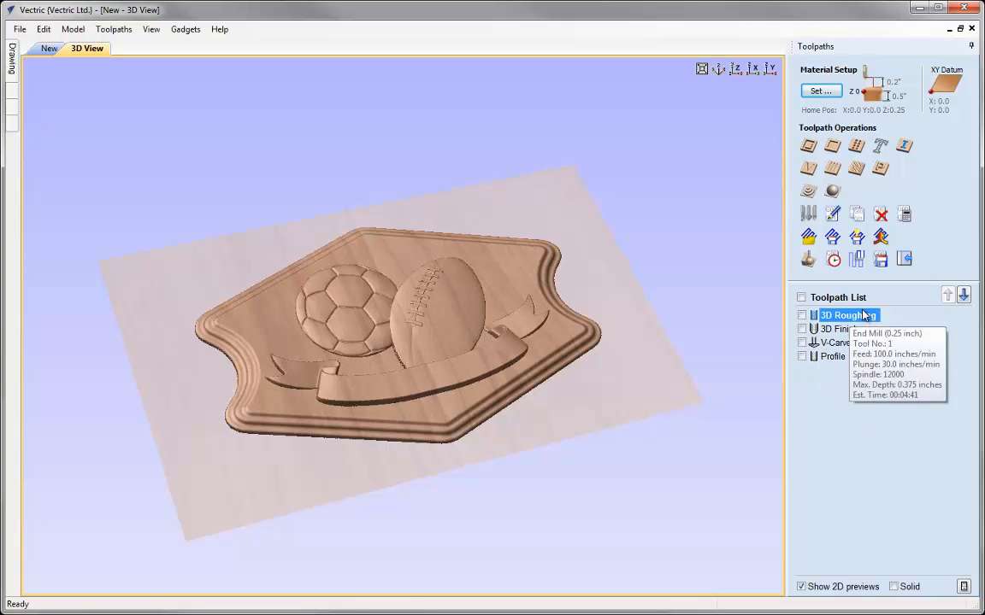
left_click(879, 263)
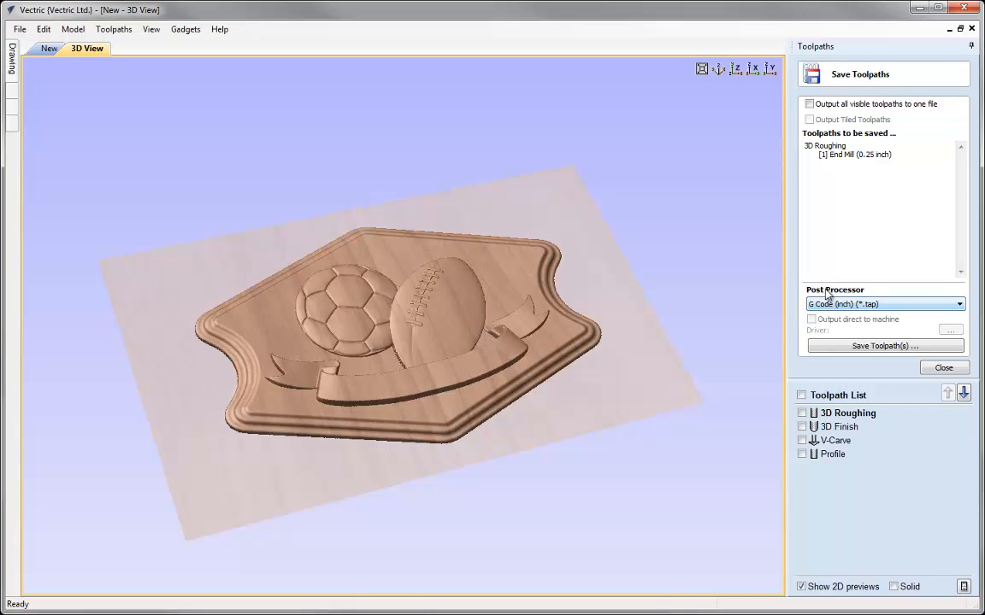
left_click(959, 304)
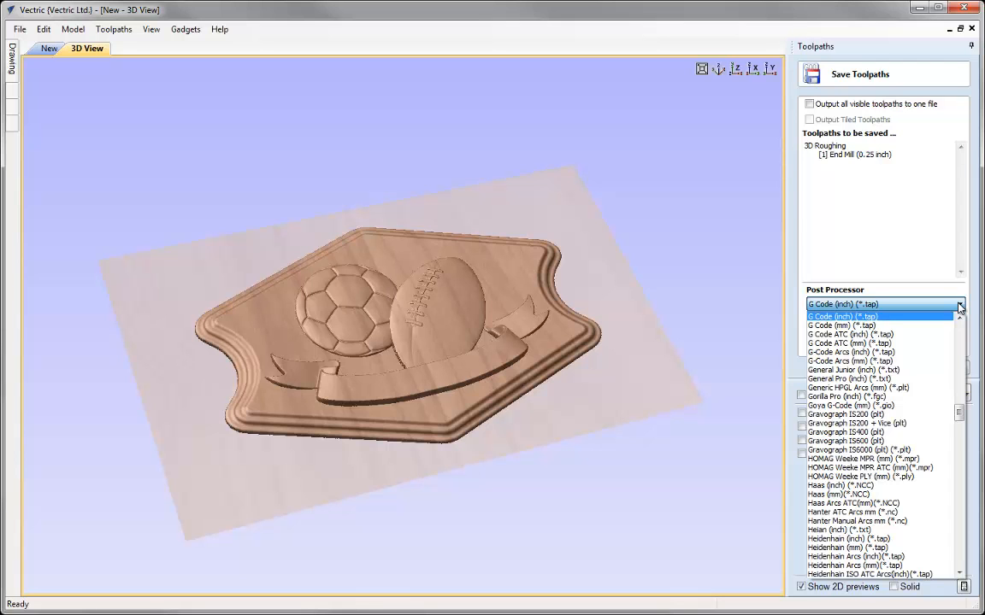
left_click(889, 320)
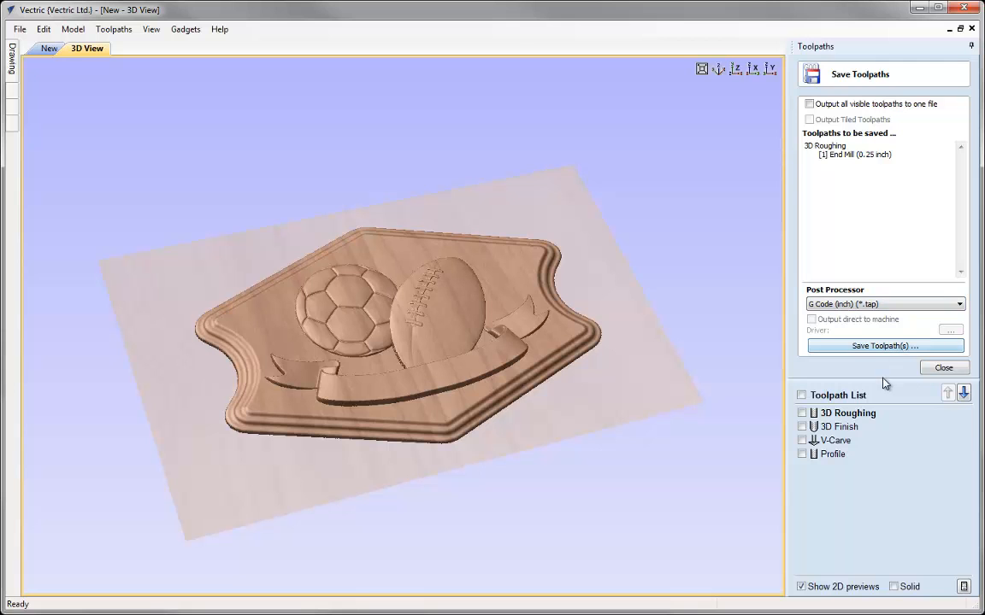
Check the save entries for the 3D Finish and V-Carve toolpaths and close the save settings
left_click(827, 427)
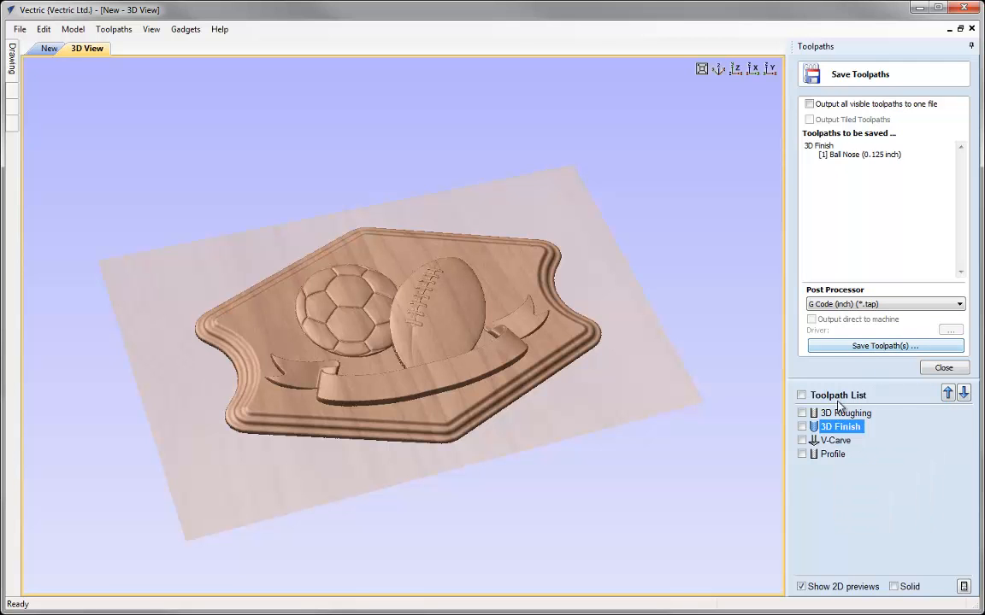
left_click(831, 441)
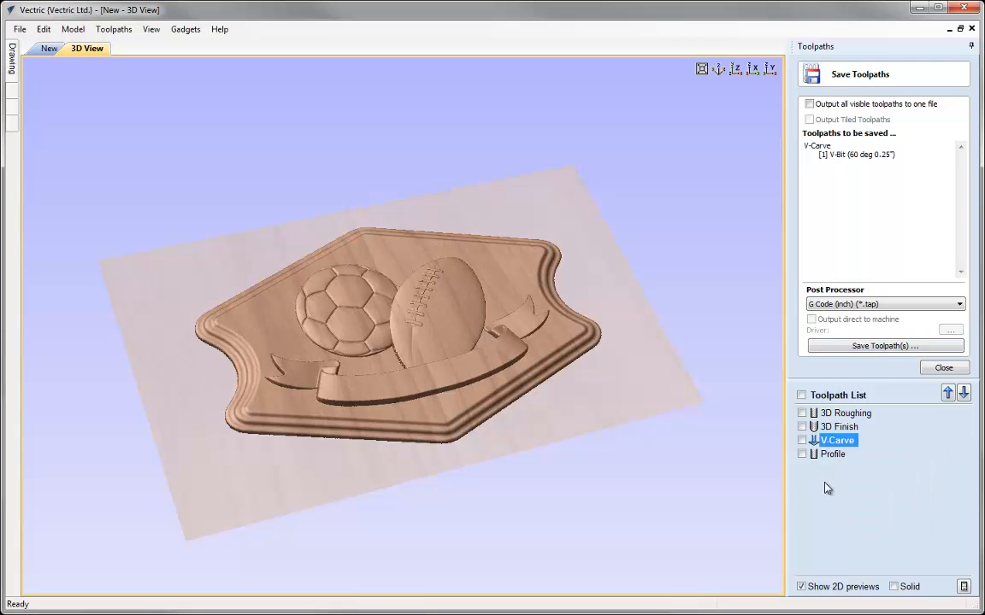
left_click(943, 368)
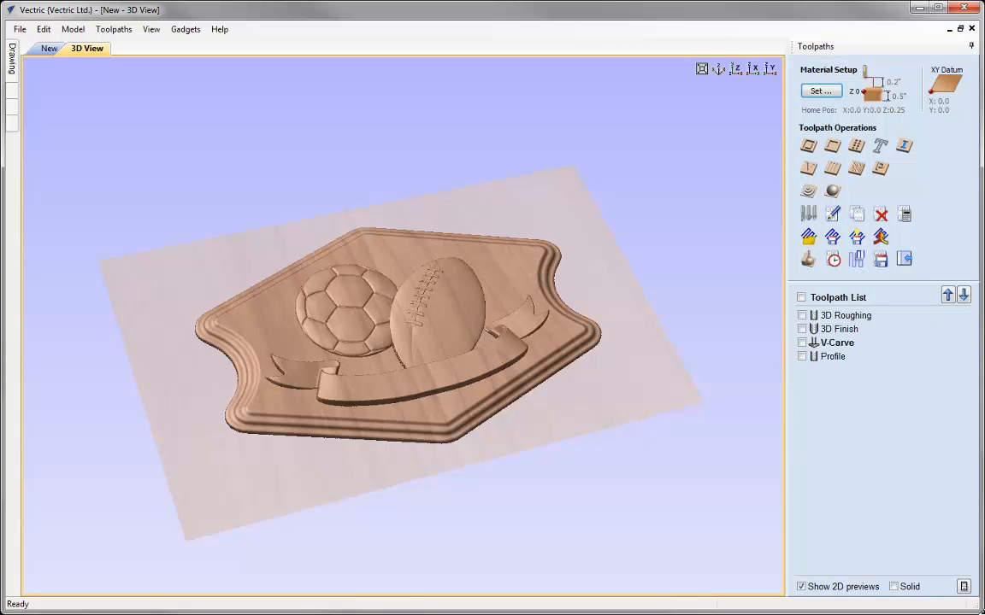